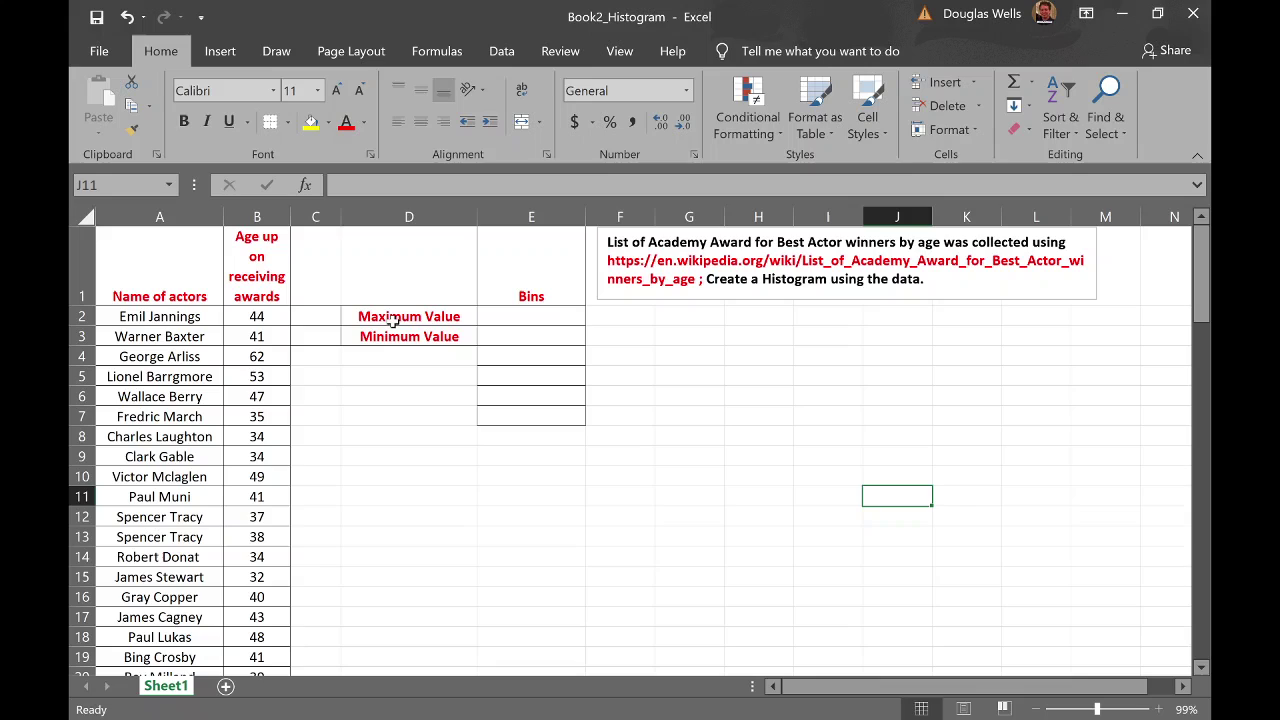
Enter =MAX(B2:B94) in the cell beside Maximum Value, giving 76
{"action": "left_click", "coordinate": [327, 311]}
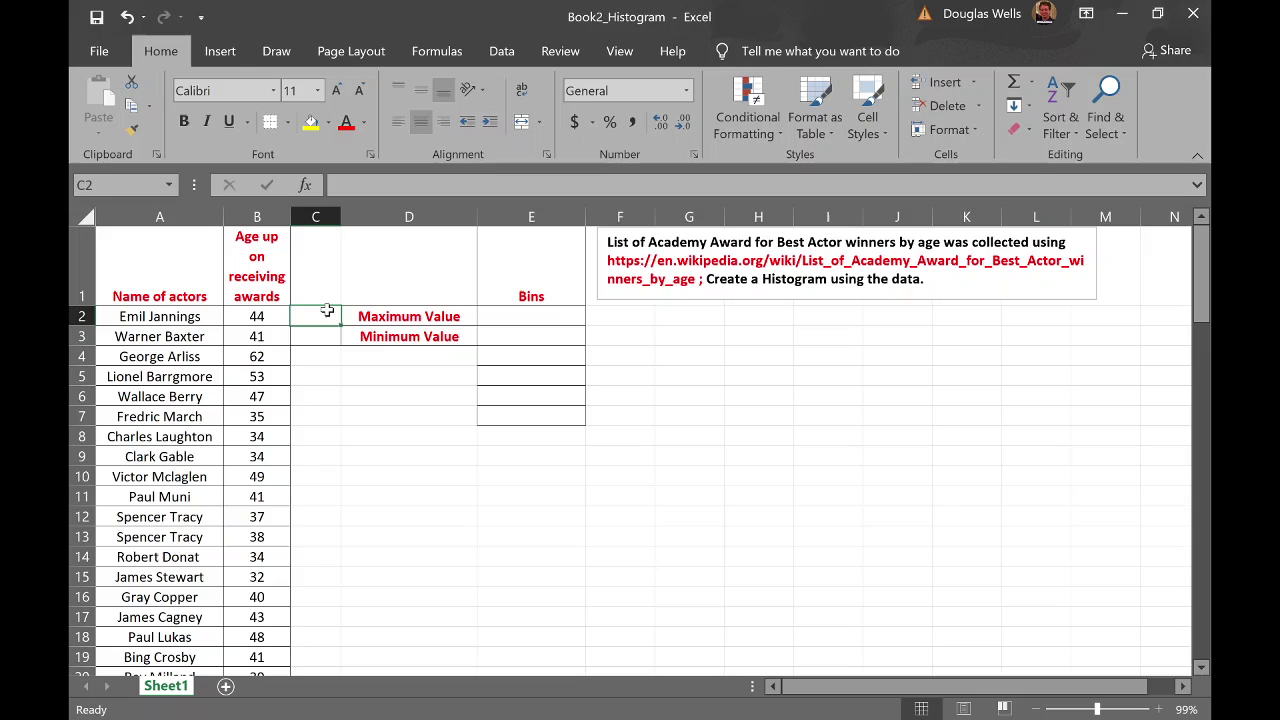
{"action": "type", "text": "="}
{"action": "type", "text": "MA"}
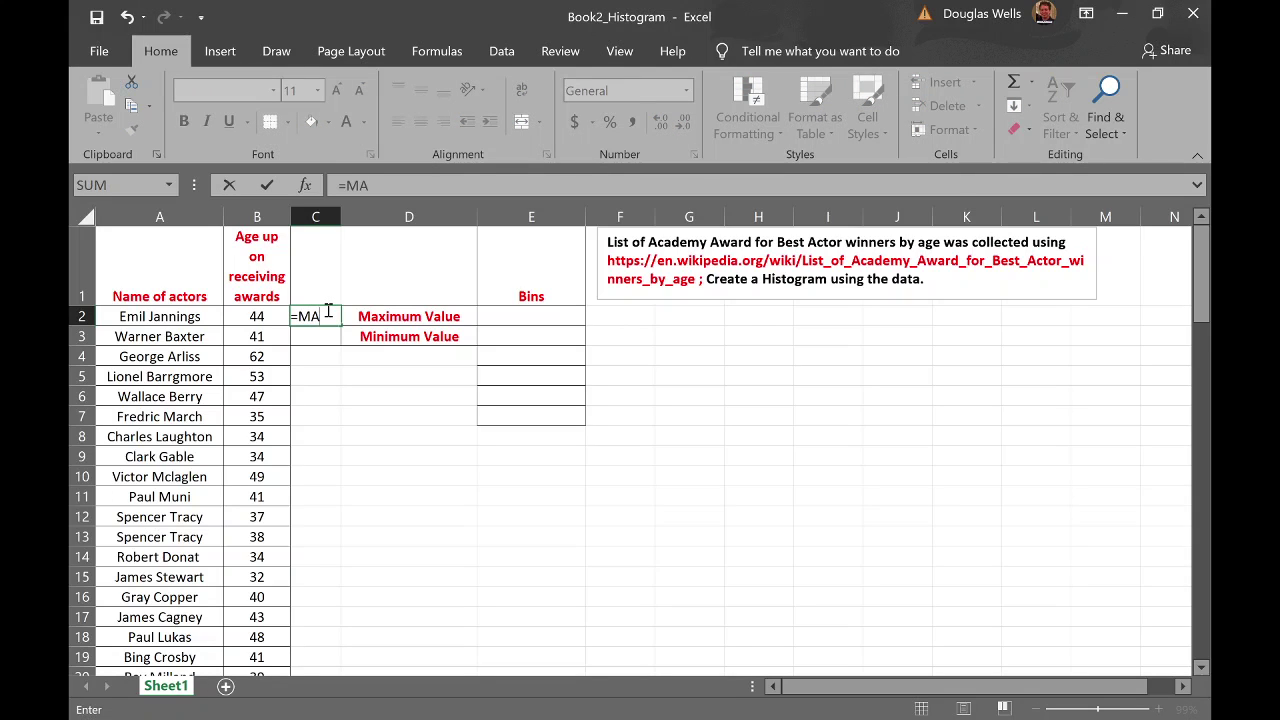
{"action": "type", "text": "X("}
{"action": "left_click", "coordinate": [272, 320]}
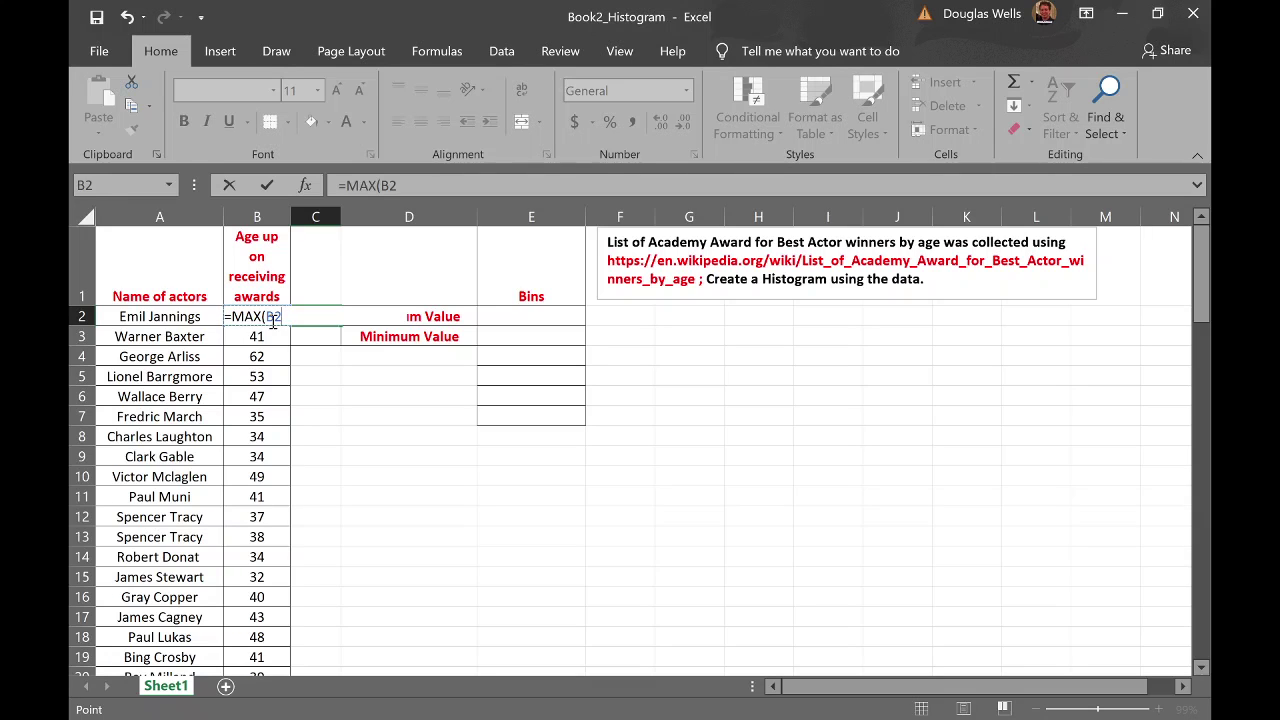
{"action": "key", "text": "ctrl+shift+Down"}
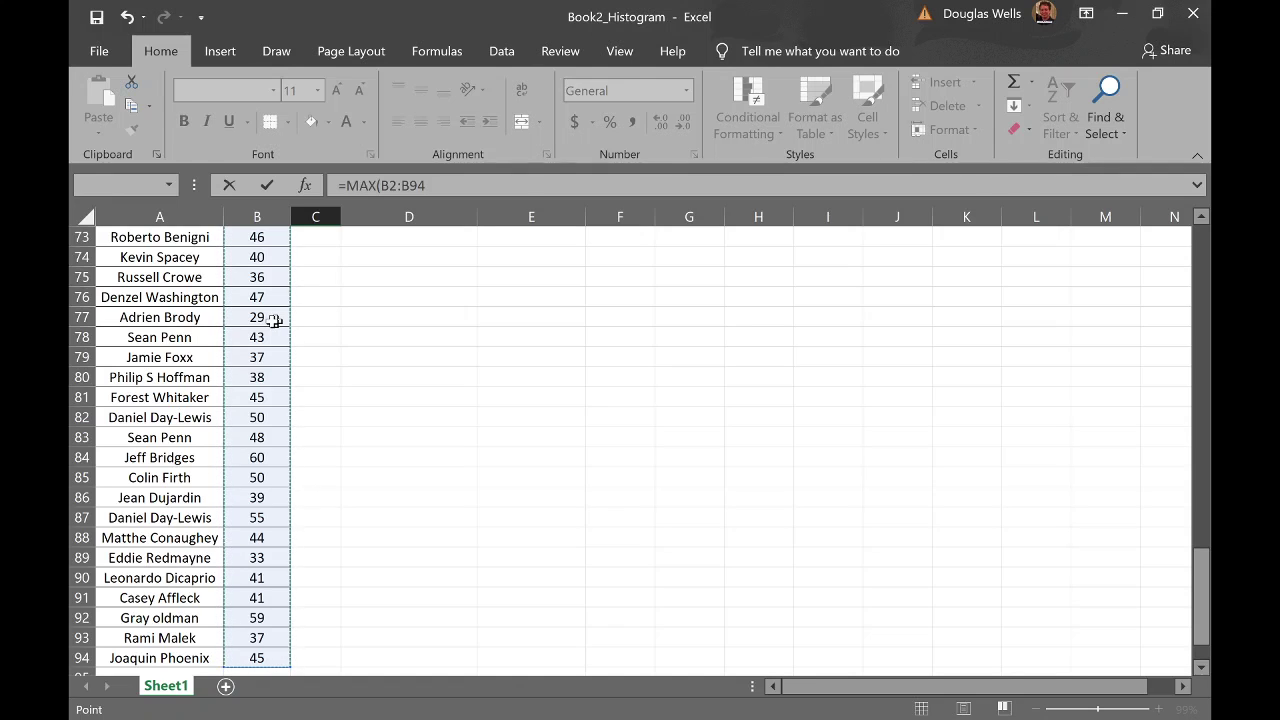
{"action": "type", "text": ")"}
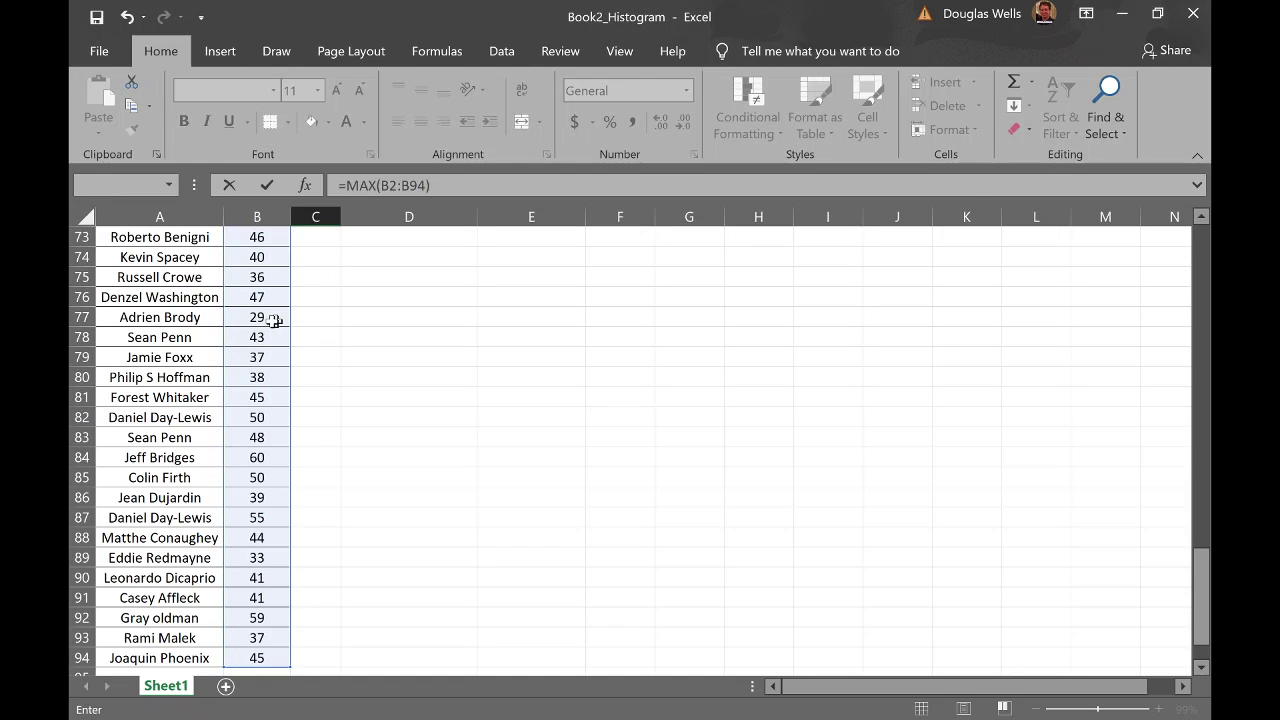
{"action": "key", "text": "Return"}
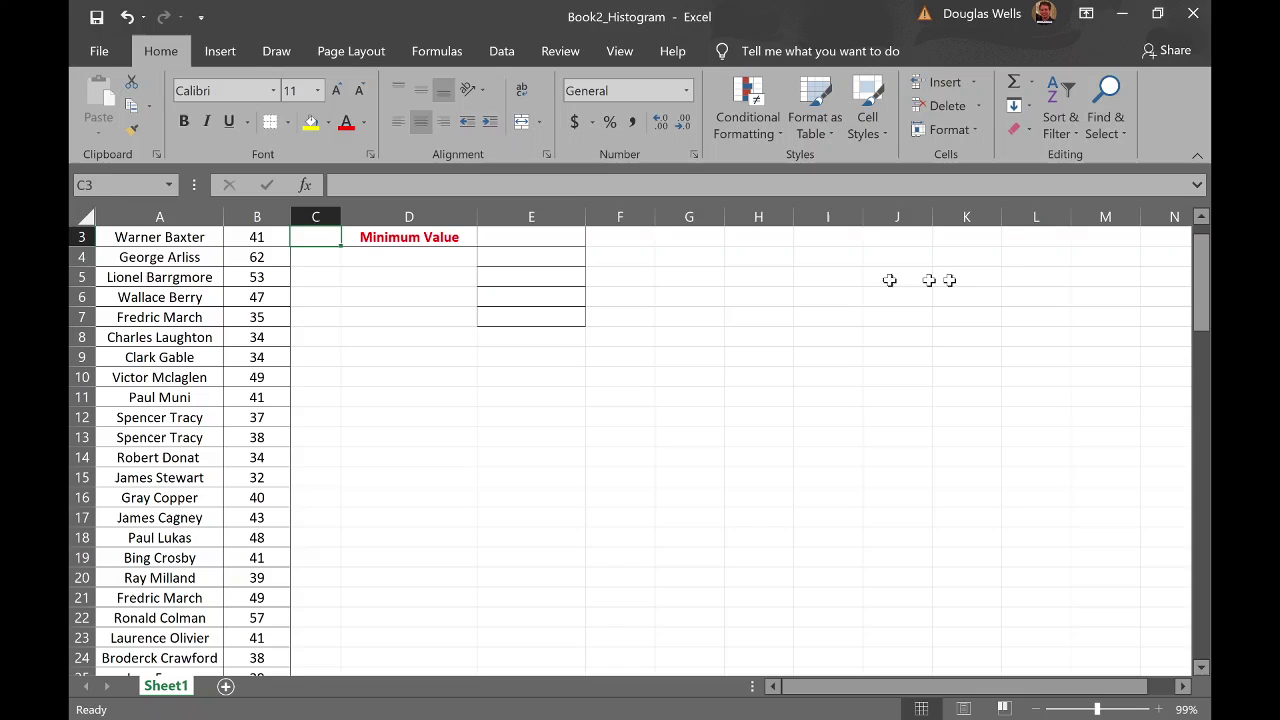
{"action": "scroll", "coordinate": [1201, 264], "scroll_direction": "up", "scroll_amount": 1}
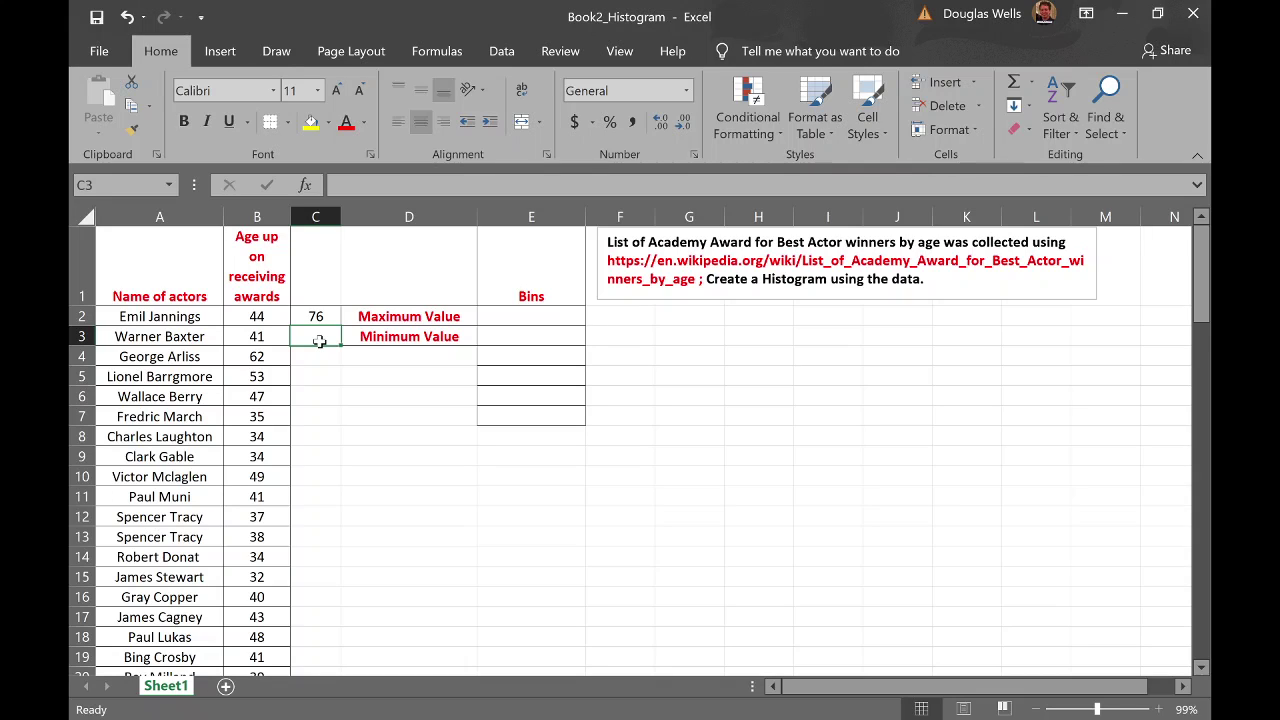
Enter =MIN(B2:B94) in the cell beside Minimum Value, giving 29
{"action": "type", "text": "=MI"}
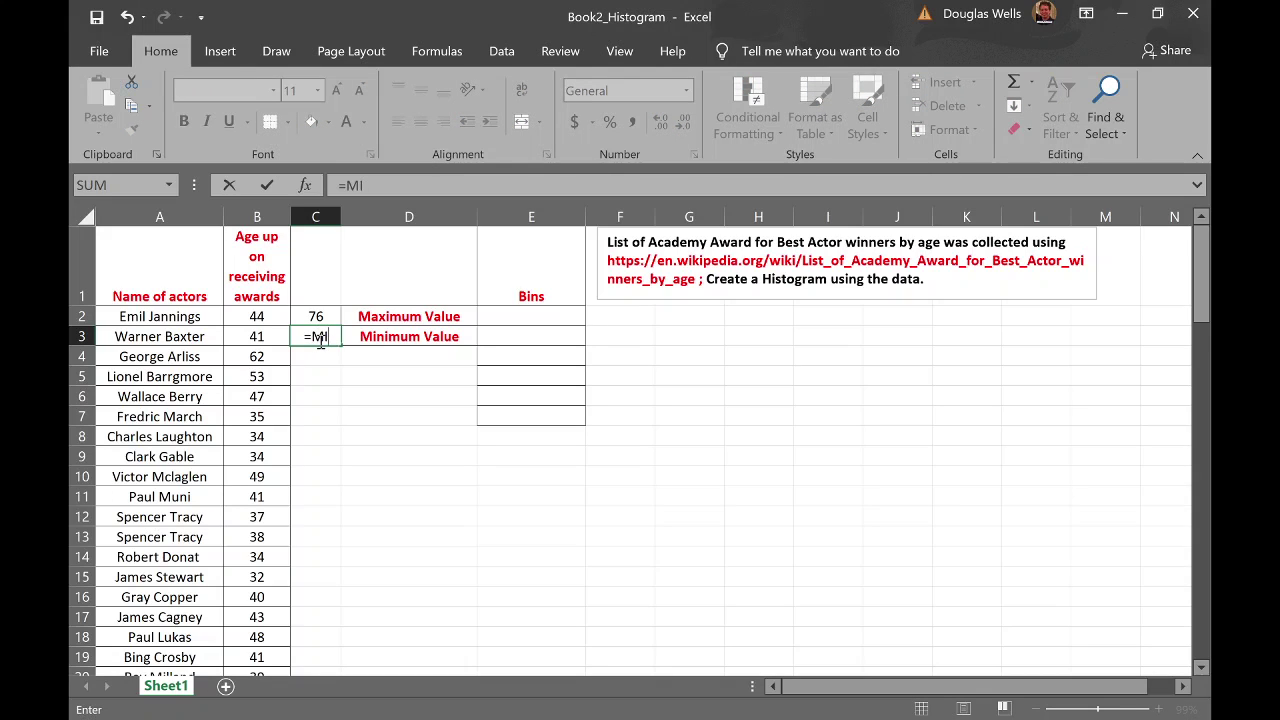
{"action": "type", "text": "N("}
{"action": "left_click", "coordinate": [262, 318]}
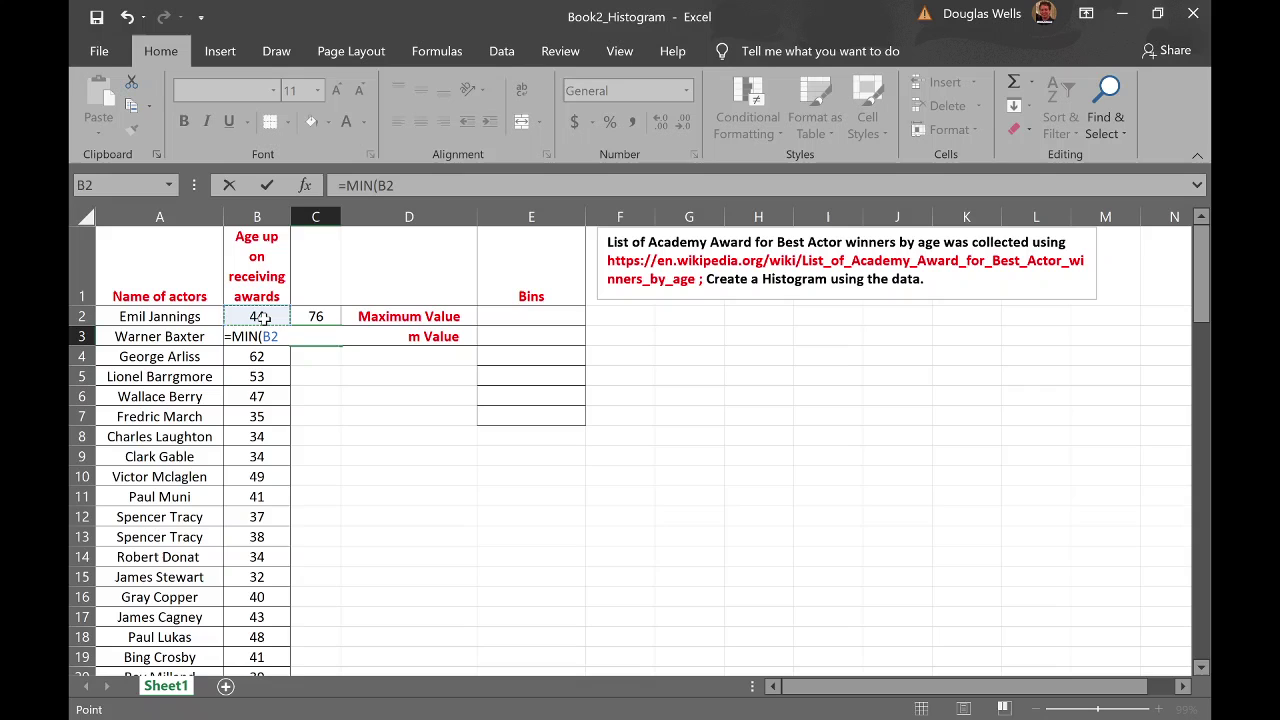
{"action": "key", "text": "ctrl+shift+Down"}
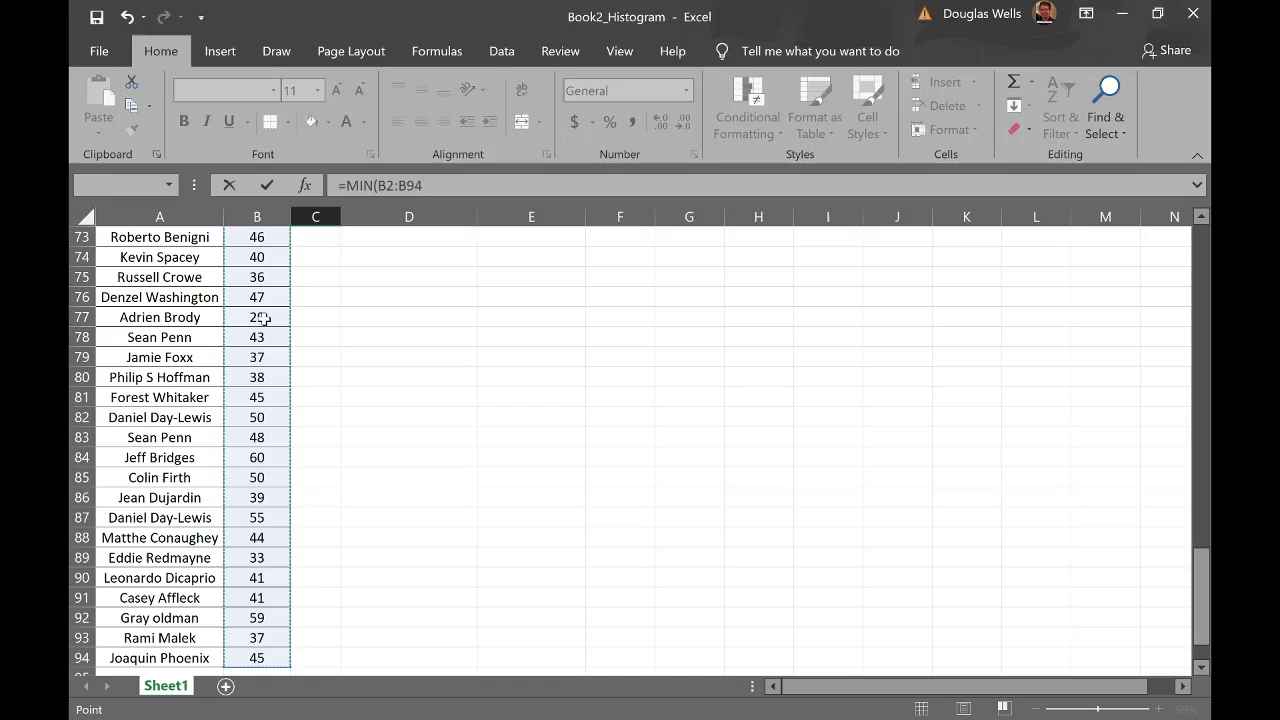
{"action": "type", "text": ")"}
{"action": "key", "text": "Return"}
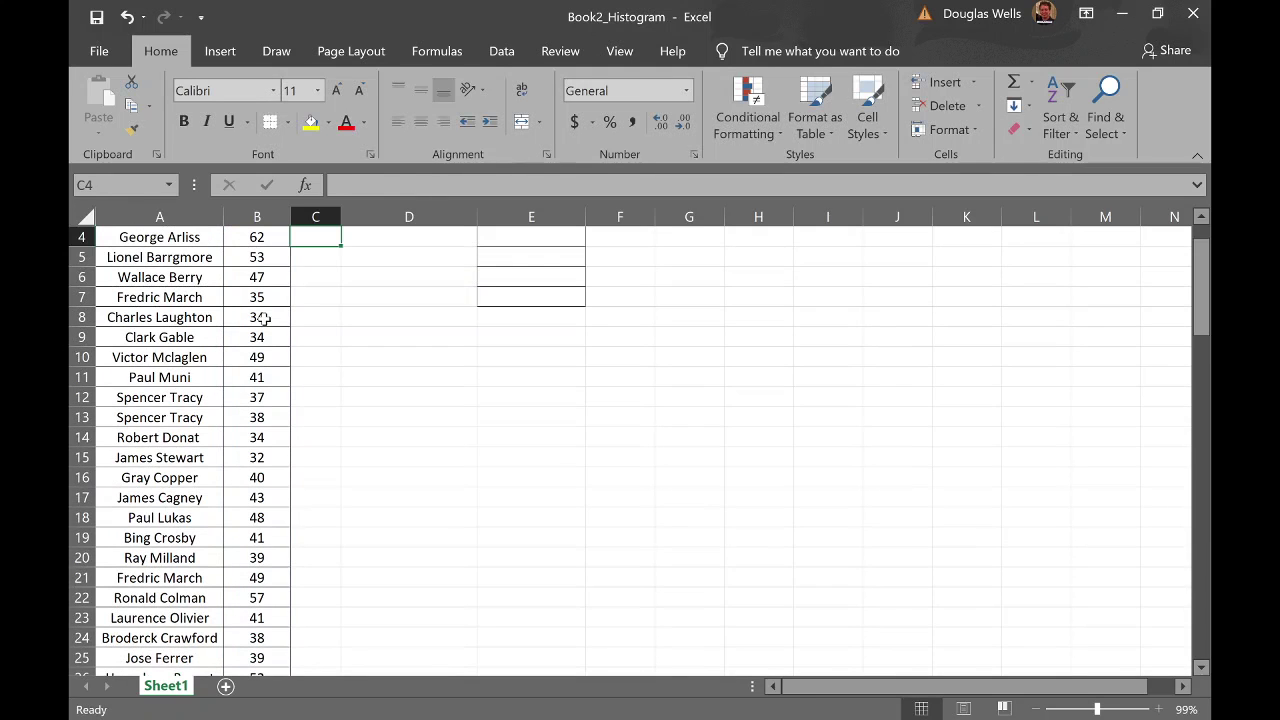
{"action": "scroll", "coordinate": [1204, 290], "scroll_direction": "up", "scroll_amount": 1}
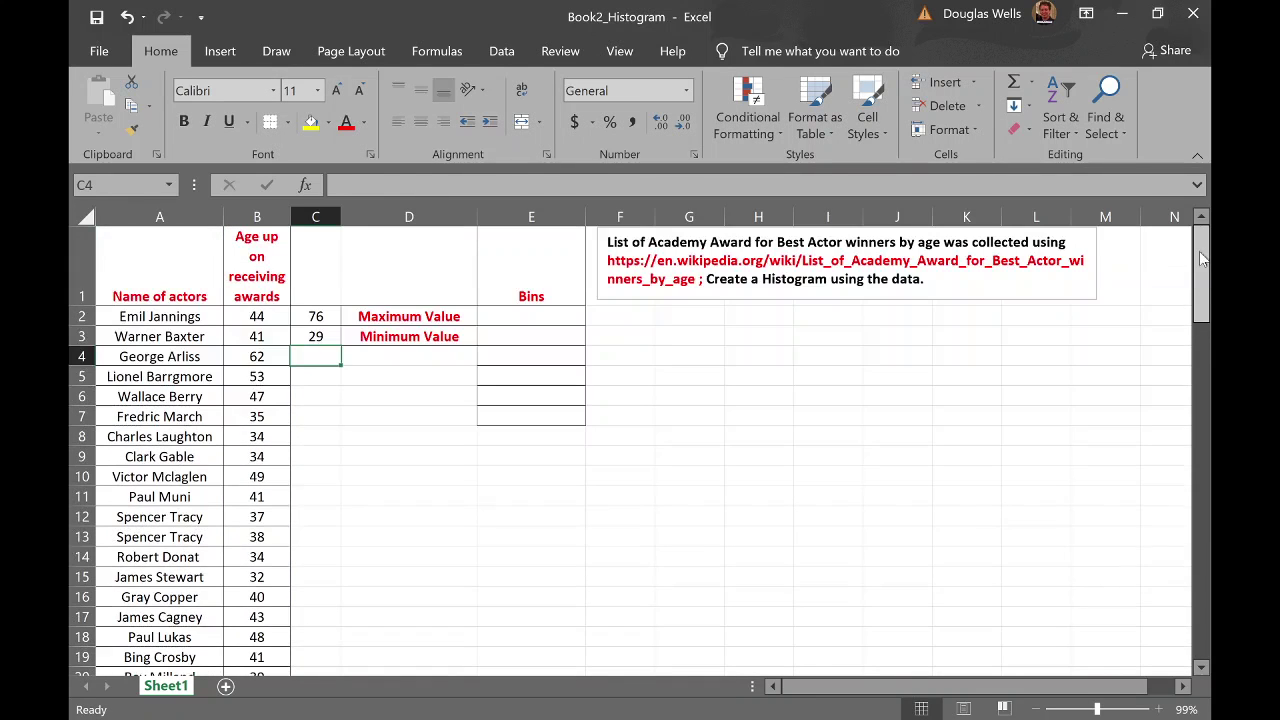
{"action": "left_click", "coordinate": [320, 338]}
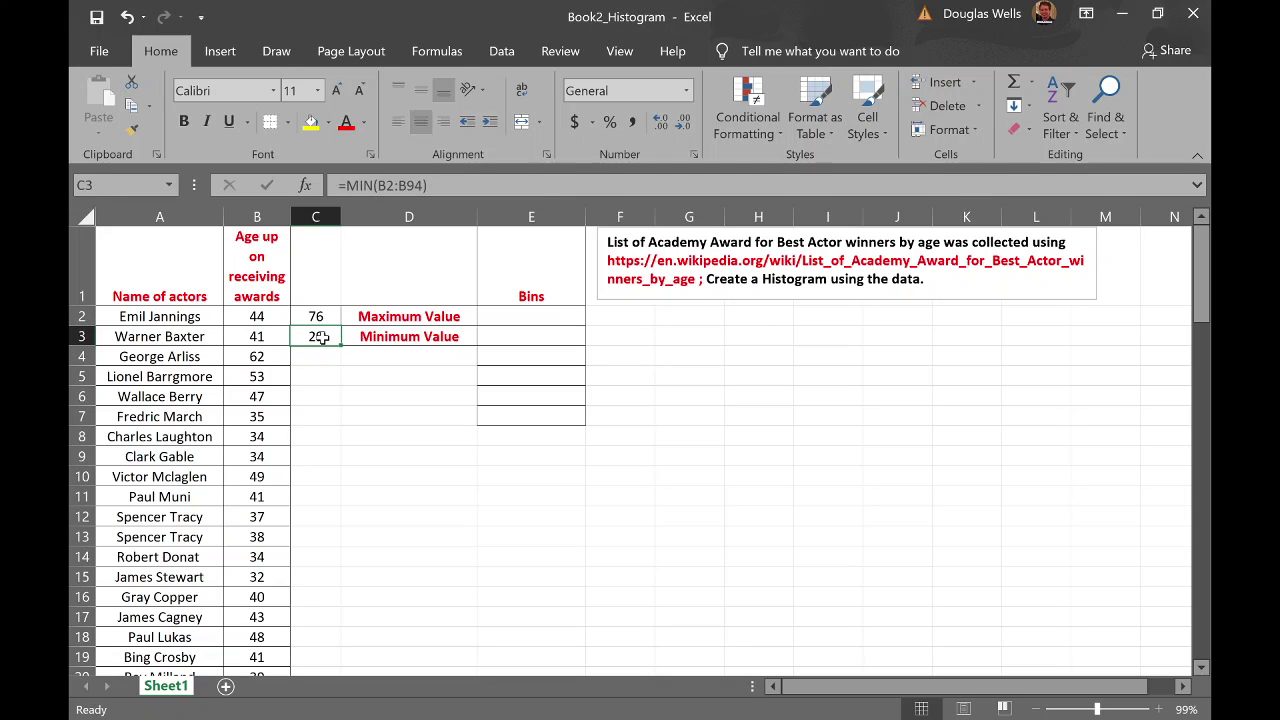
{"action": "double_click", "coordinate": [321, 336]}
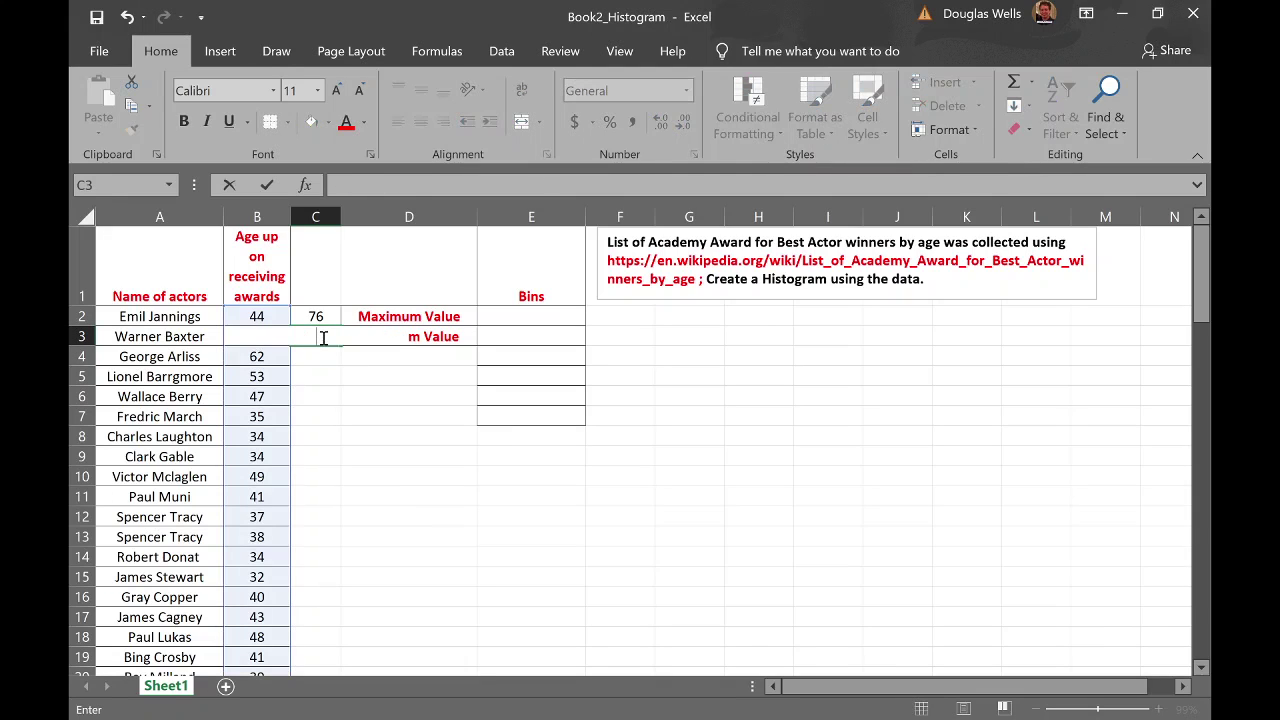
{"action": "key", "text": "BackSpace"}
{"action": "double_click", "coordinate": [377, 361]}
{"action": "key", "text": "Escape"}
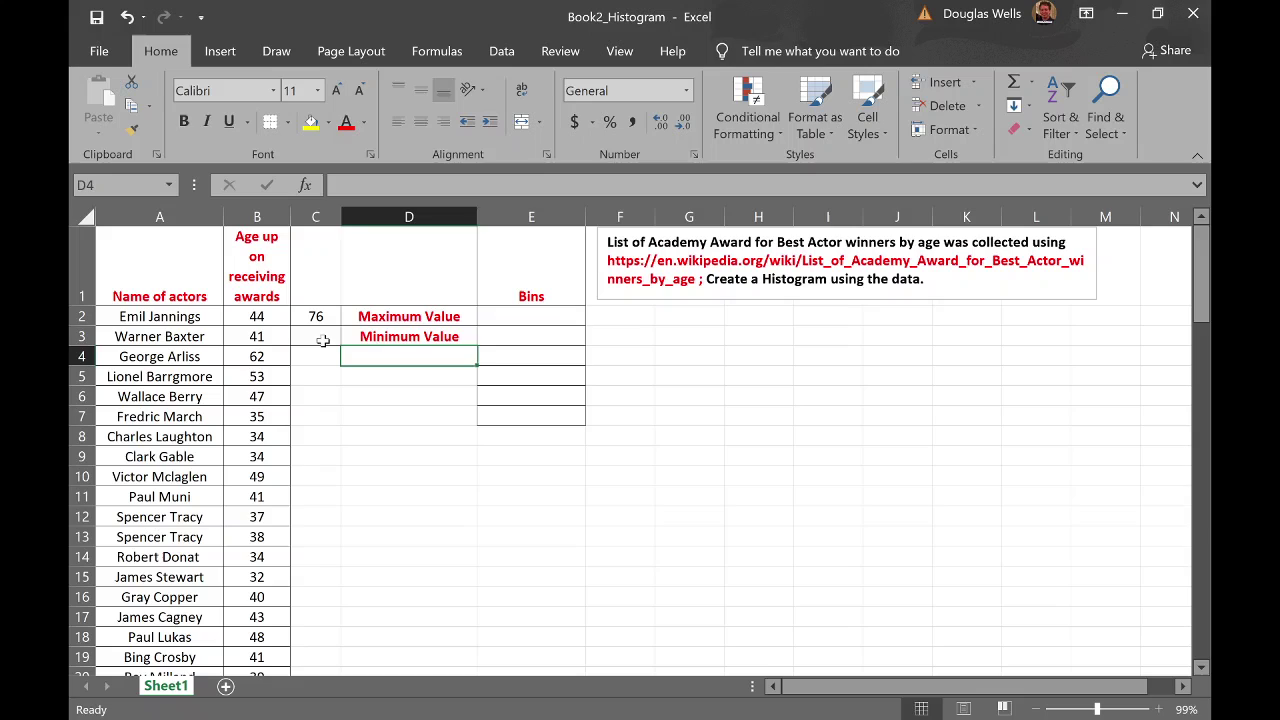
{"action": "left_click", "coordinate": [322, 340]}
{"action": "type", "text": "="}
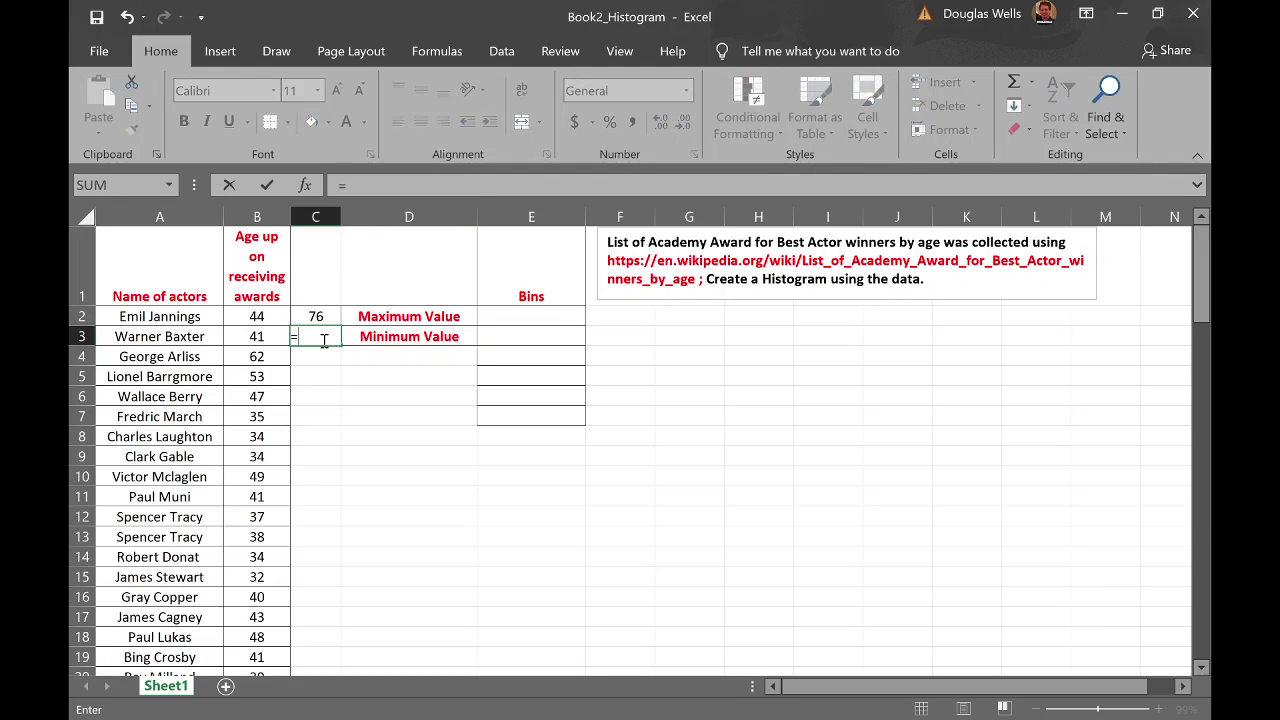
{"action": "type", "text": "MIN"}
{"action": "type", "text": "("}
{"action": "left_click", "coordinate": [256, 316]}
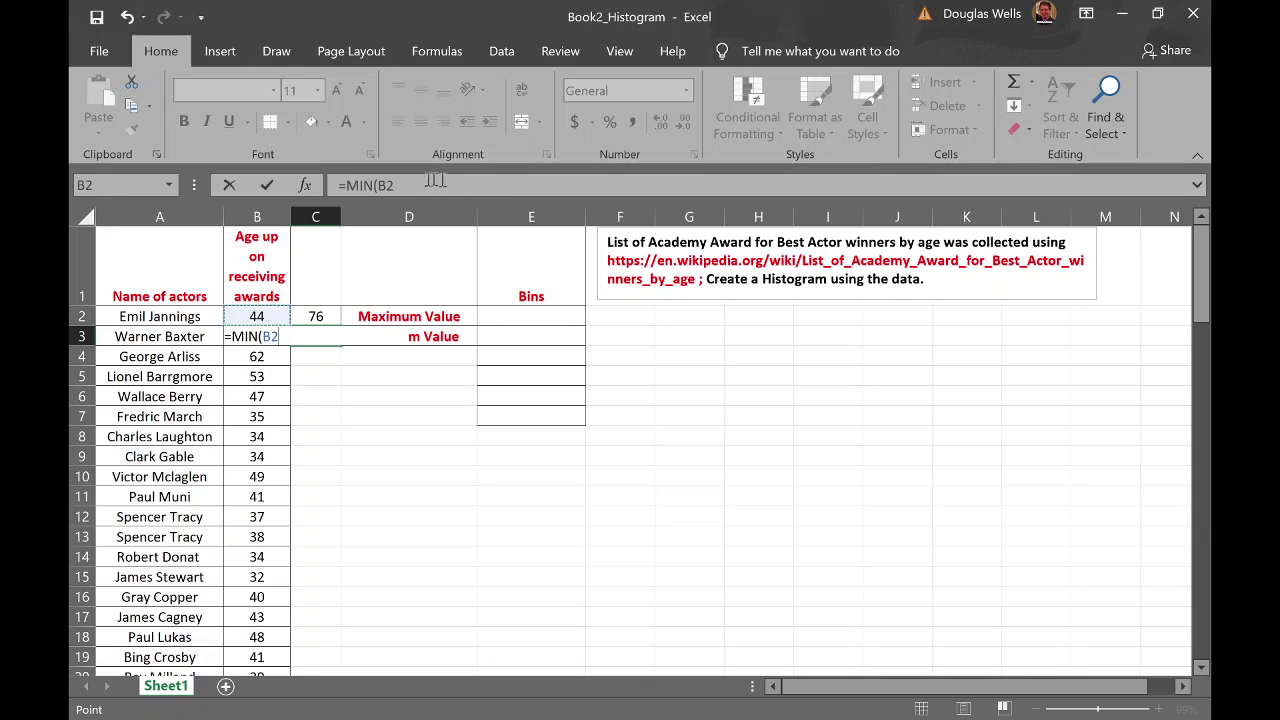
{"action": "key", "text": "F2"}
{"action": "type", "text": ":"}
{"action": "type", "text": "B"}
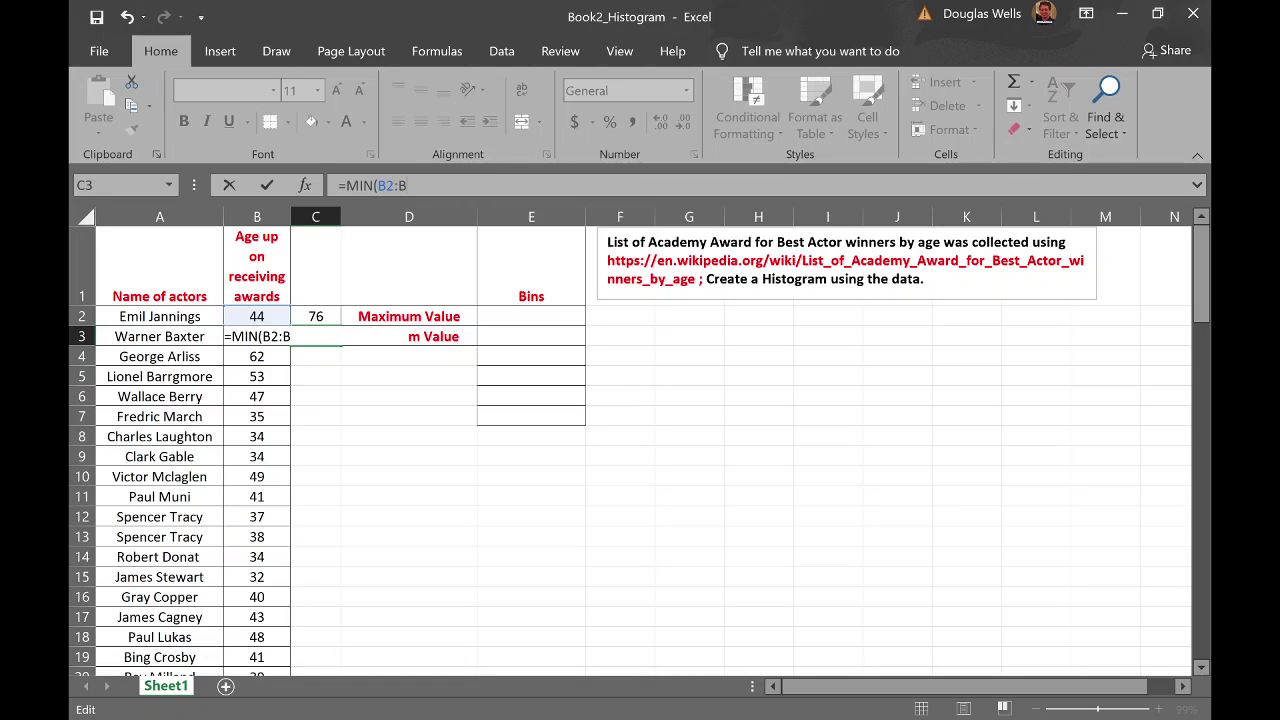
{"action": "type", "text": "94"}
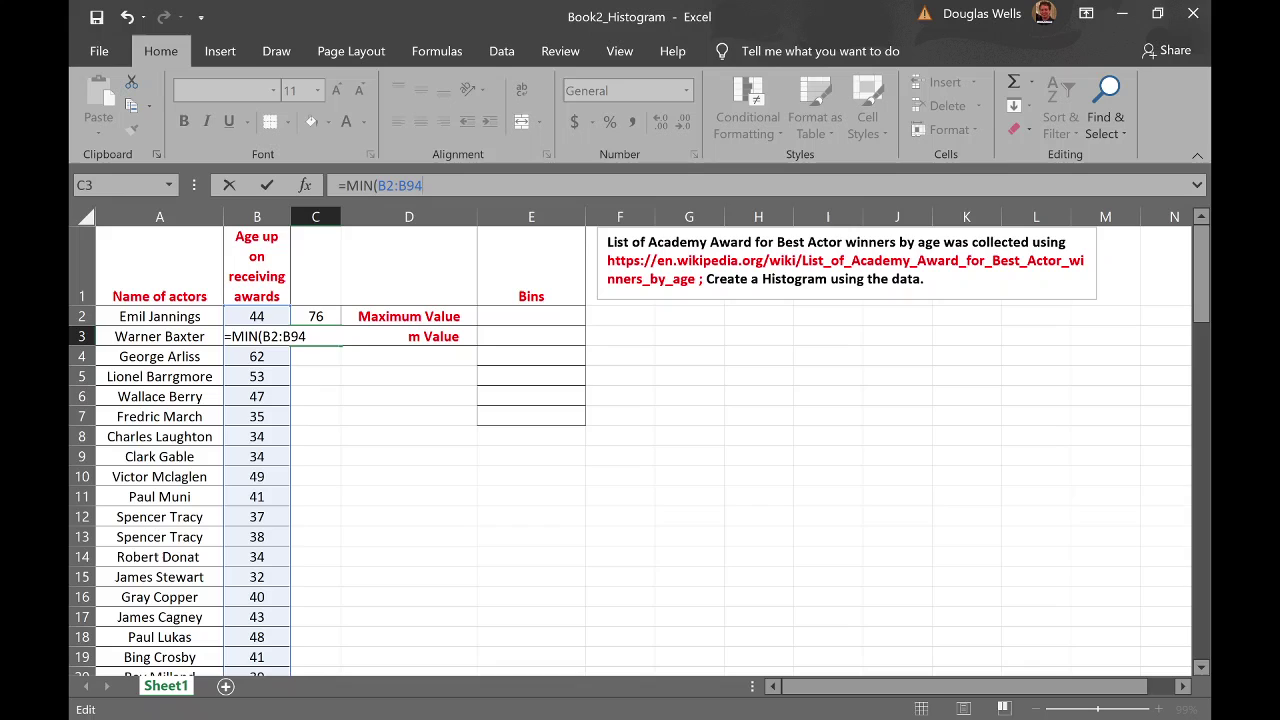
{"action": "type", "text": ")"}
{"action": "key", "text": "Return"}
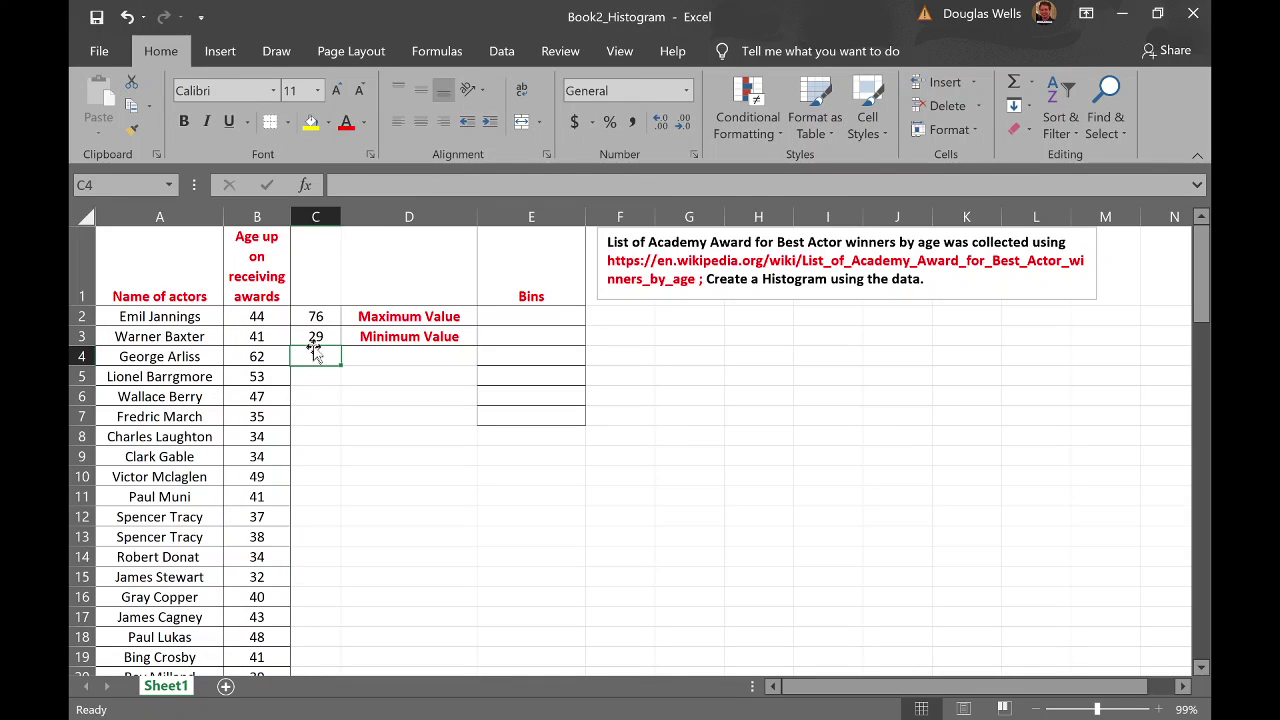
{"action": "left_click", "coordinate": [315, 338]}
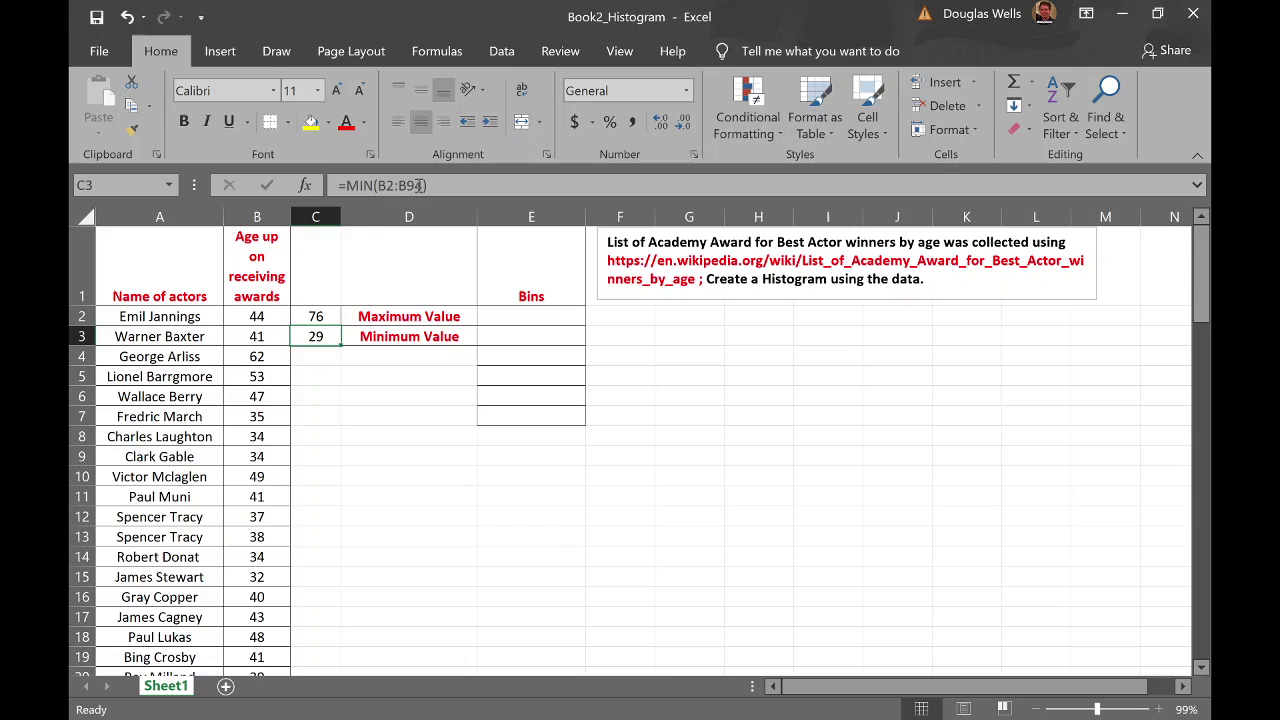
{"action": "left_click", "coordinate": [515, 317]}
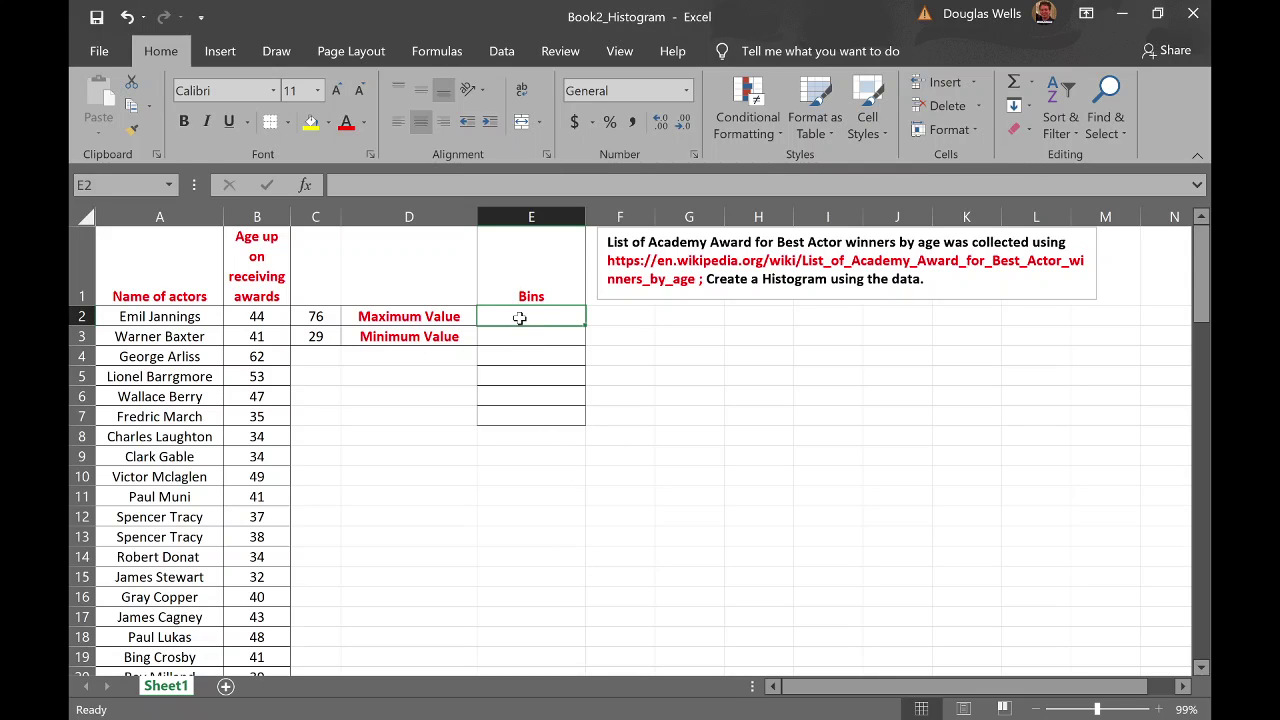
Enter the bin limits 30, 40, 50, 60, 70 and 80 into E2:E7
{"action": "type", "text": "30"}
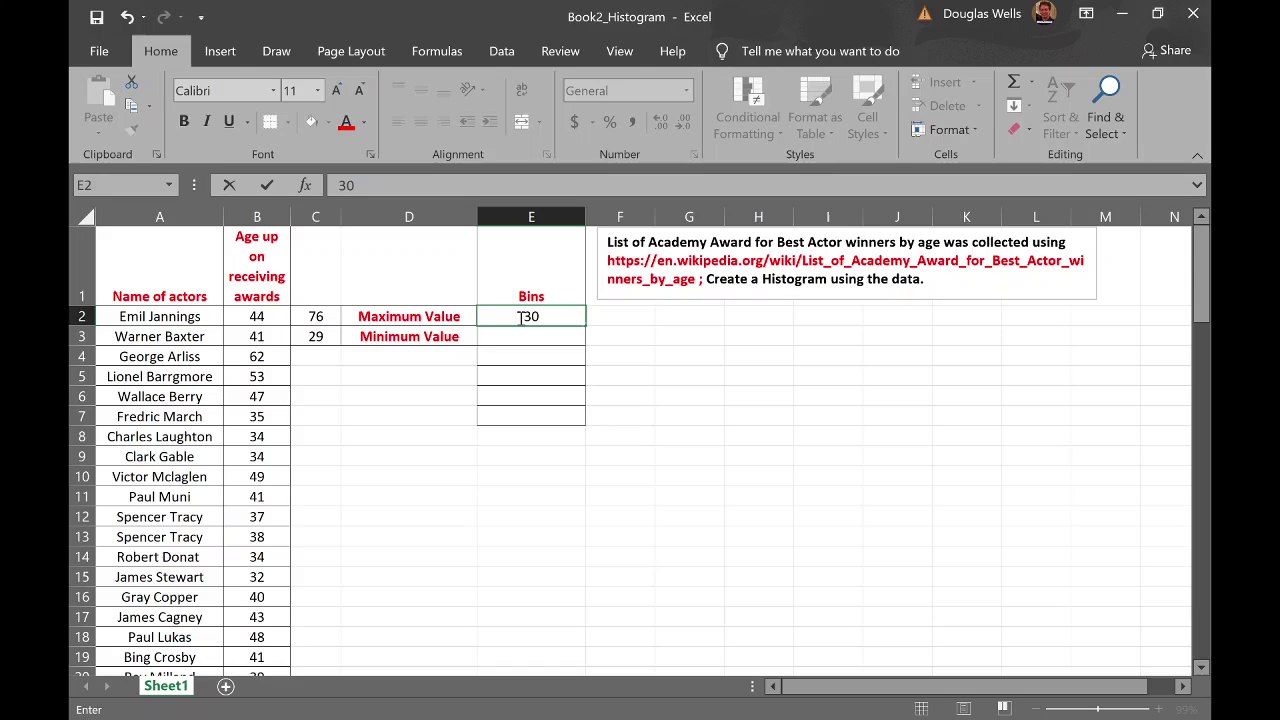
{"action": "key", "text": "Return"}
{"action": "type", "text": "40"}
{"action": "key", "text": "Return"}
{"action": "type", "text": "50"}
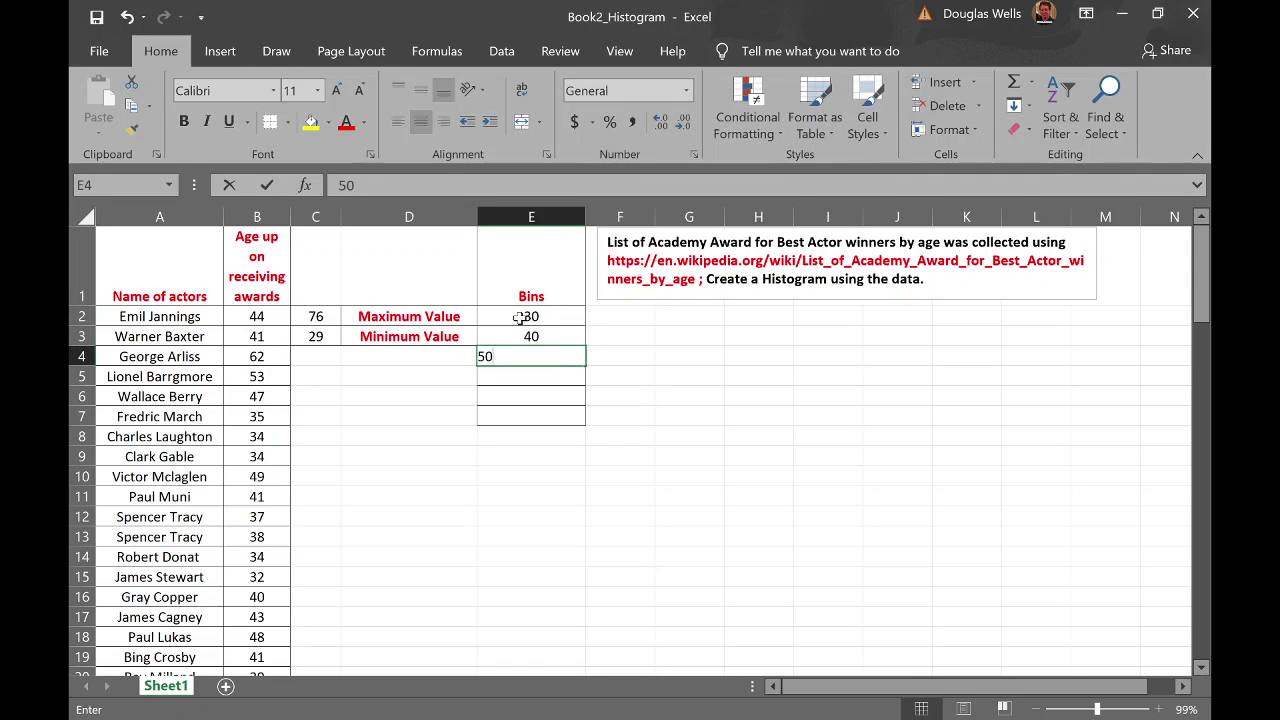
{"action": "key", "text": "Return"}
{"action": "type", "text": "60"}
{"action": "key", "text": "Return"}
{"action": "type", "text": "7"}
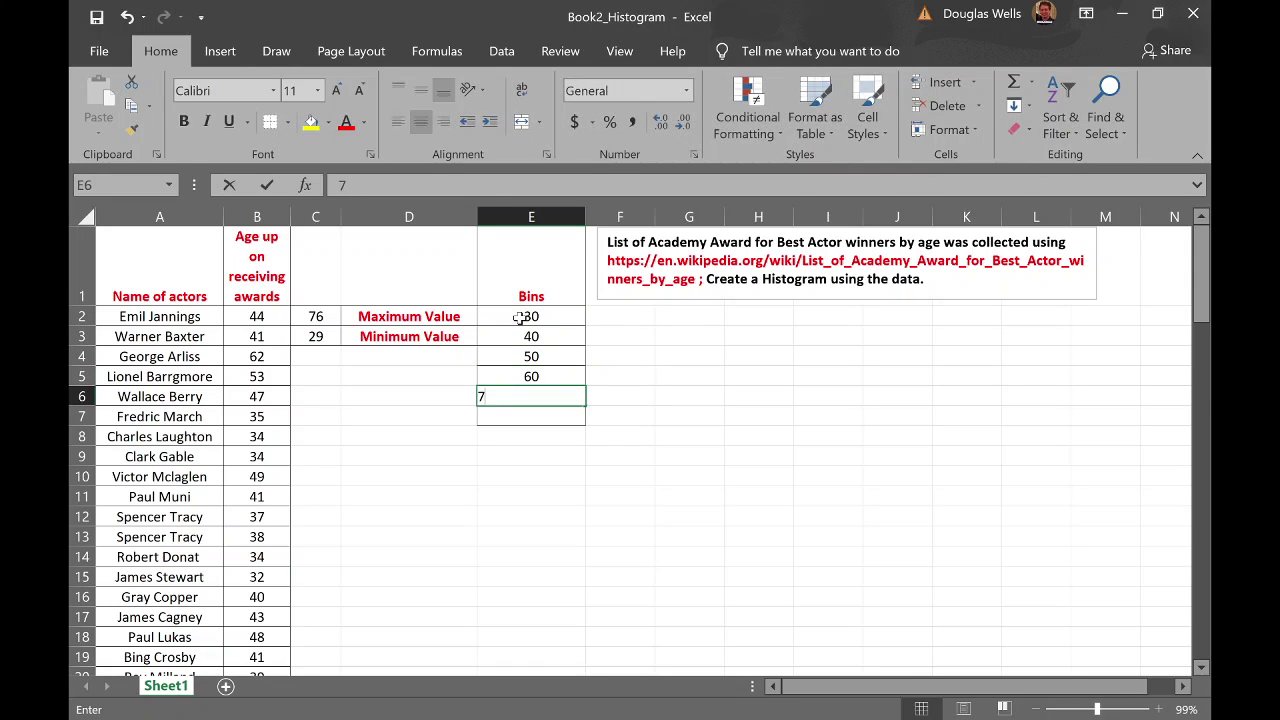
{"action": "type", "text": "0"}
{"action": "key", "text": "Return"}
{"action": "type", "text": "80"}
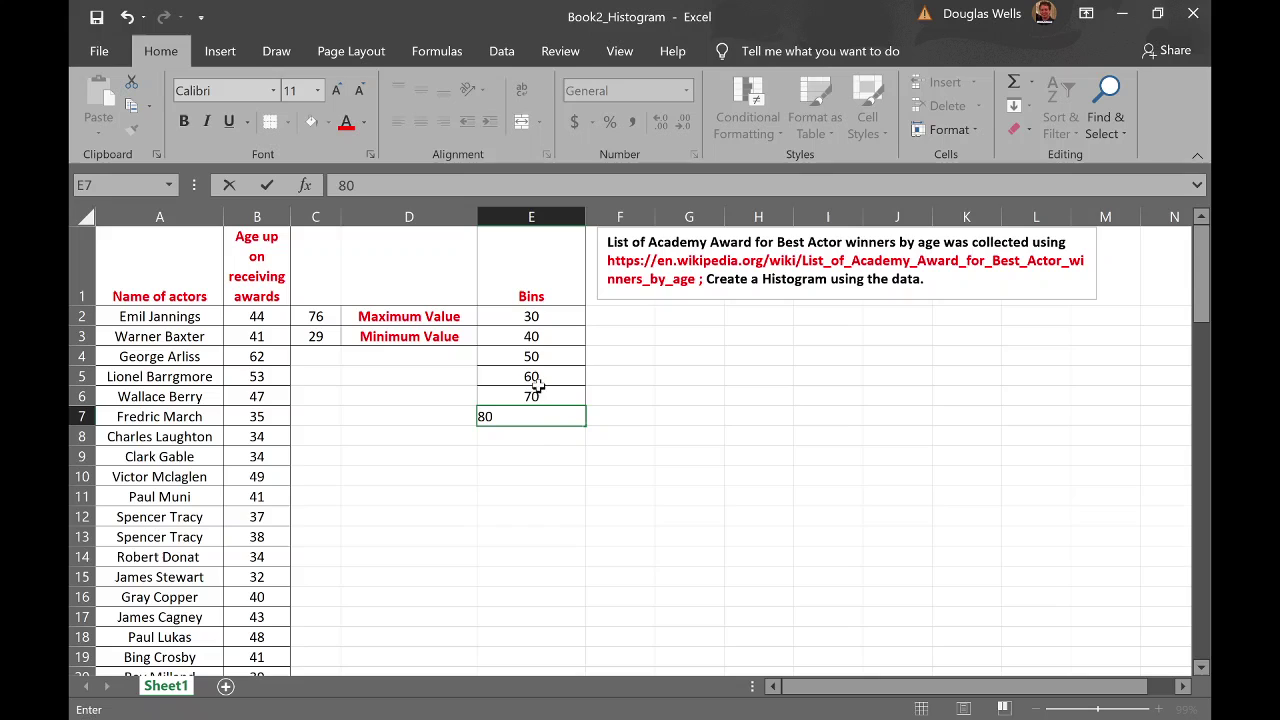
{"action": "left_click", "coordinate": [539, 454]}
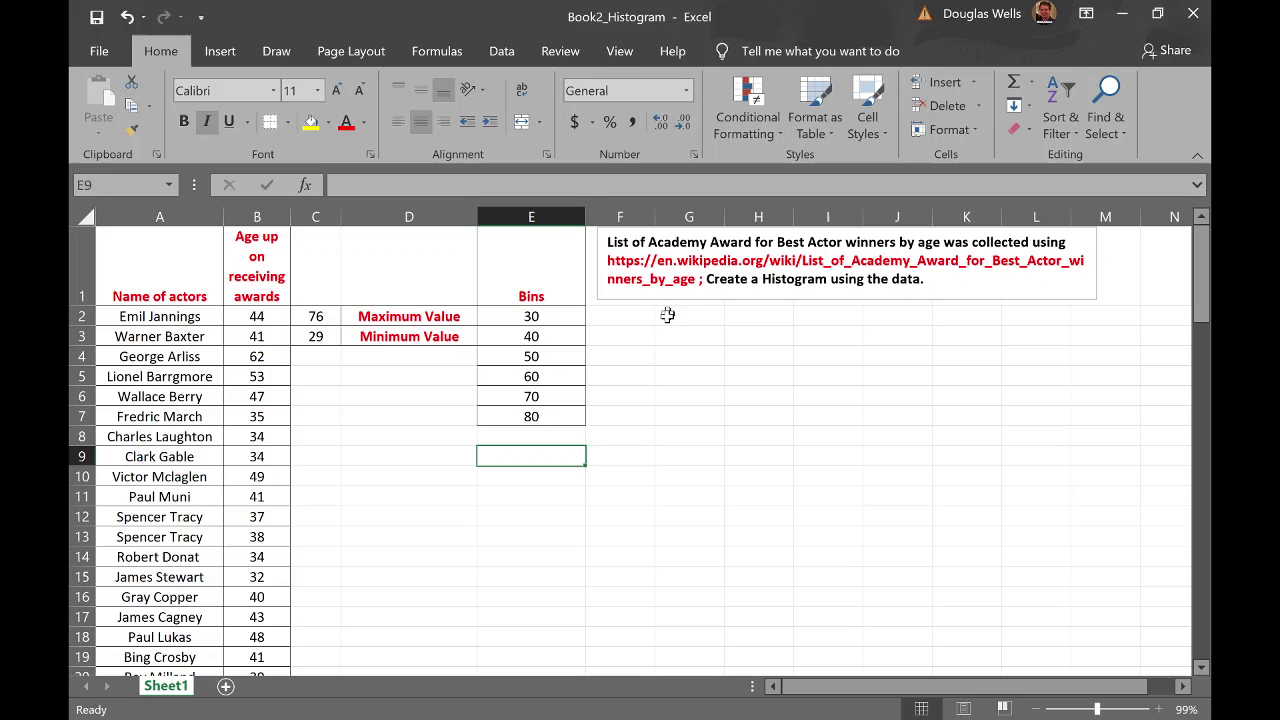
Open Data Analysis from the Data tab and select the Histogram tool
{"action": "left_click", "coordinate": [508, 57]}
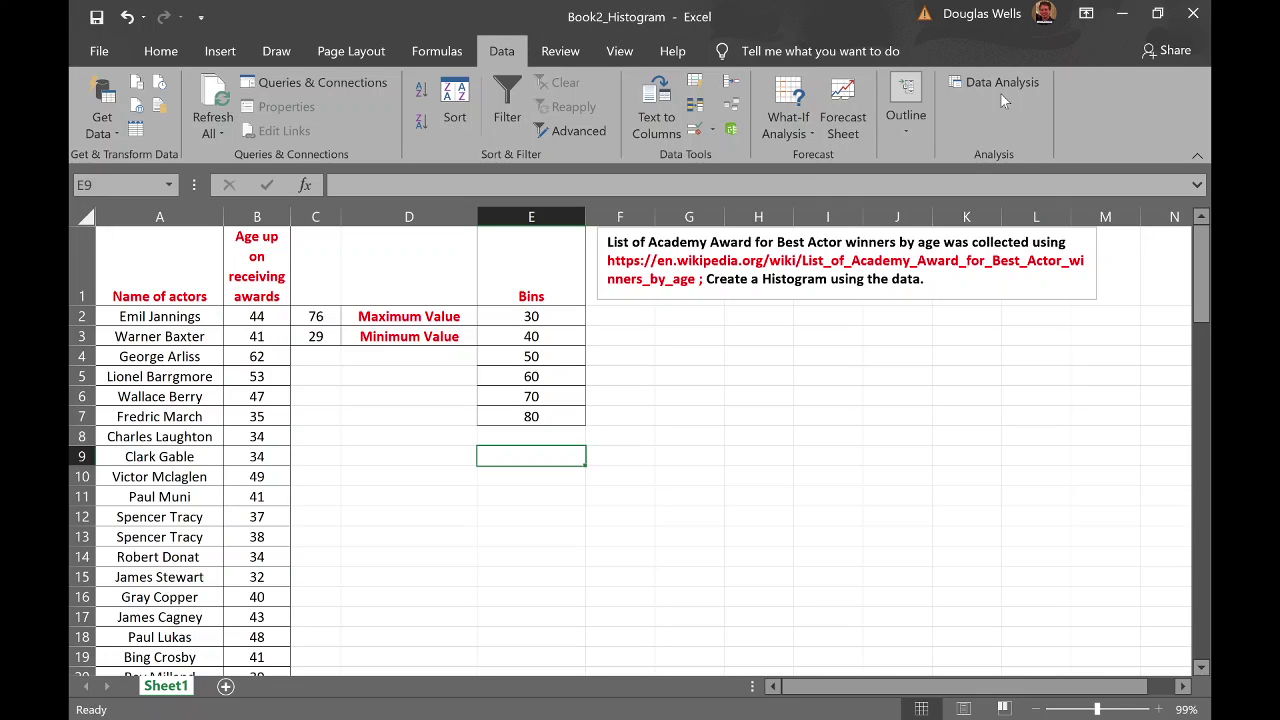
{"action": "left_click", "coordinate": [1000, 85]}
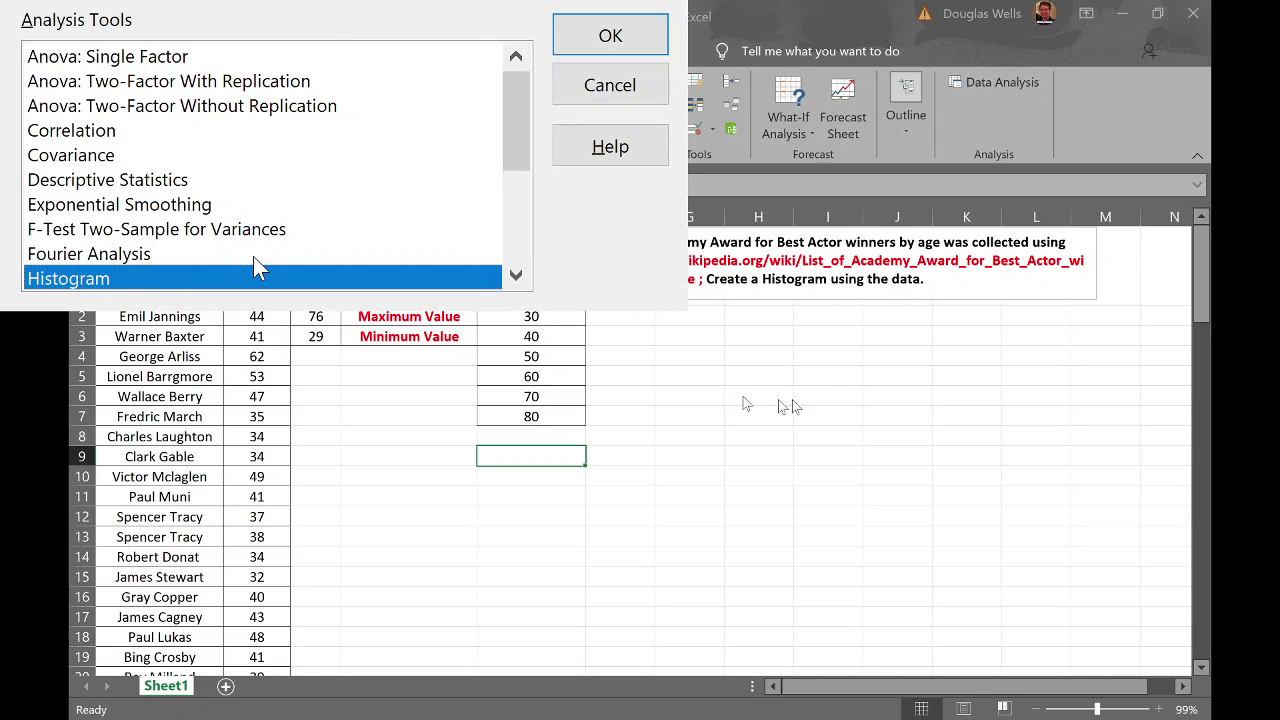
{"action": "left_click", "coordinate": [166, 262]}
{"action": "left_click", "coordinate": [165, 229]}
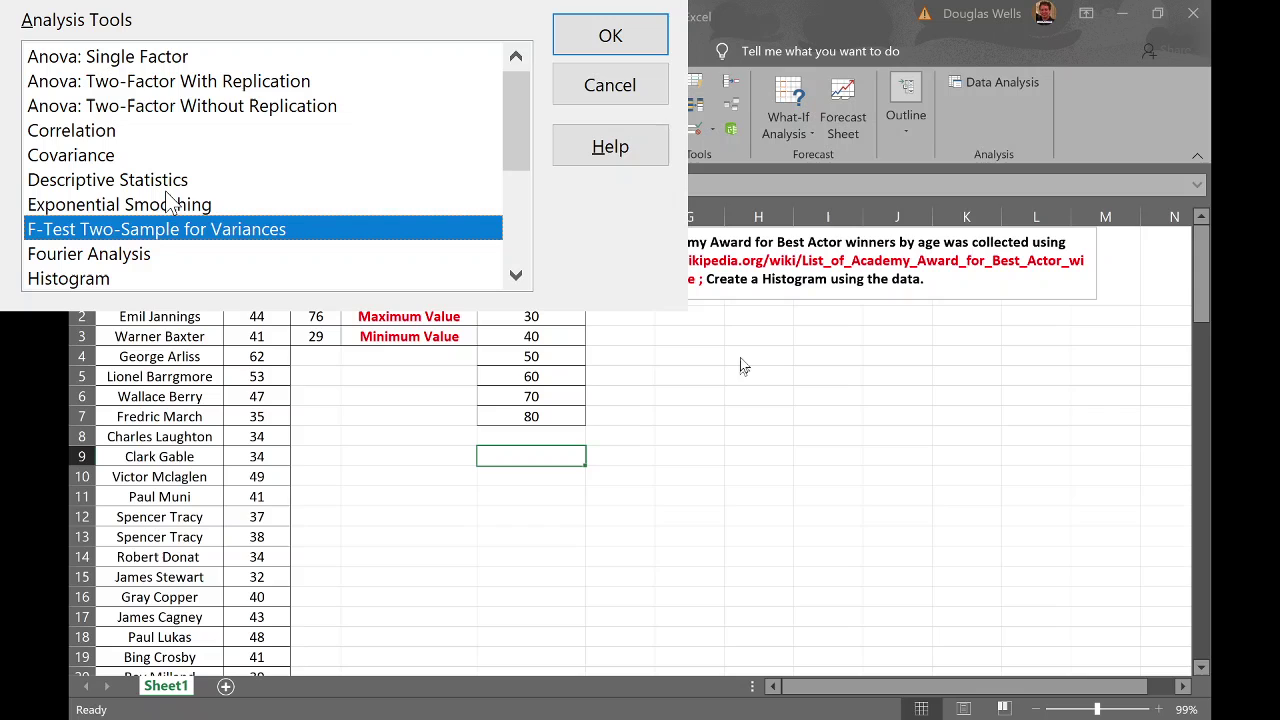
{"action": "left_click", "coordinate": [166, 204]}
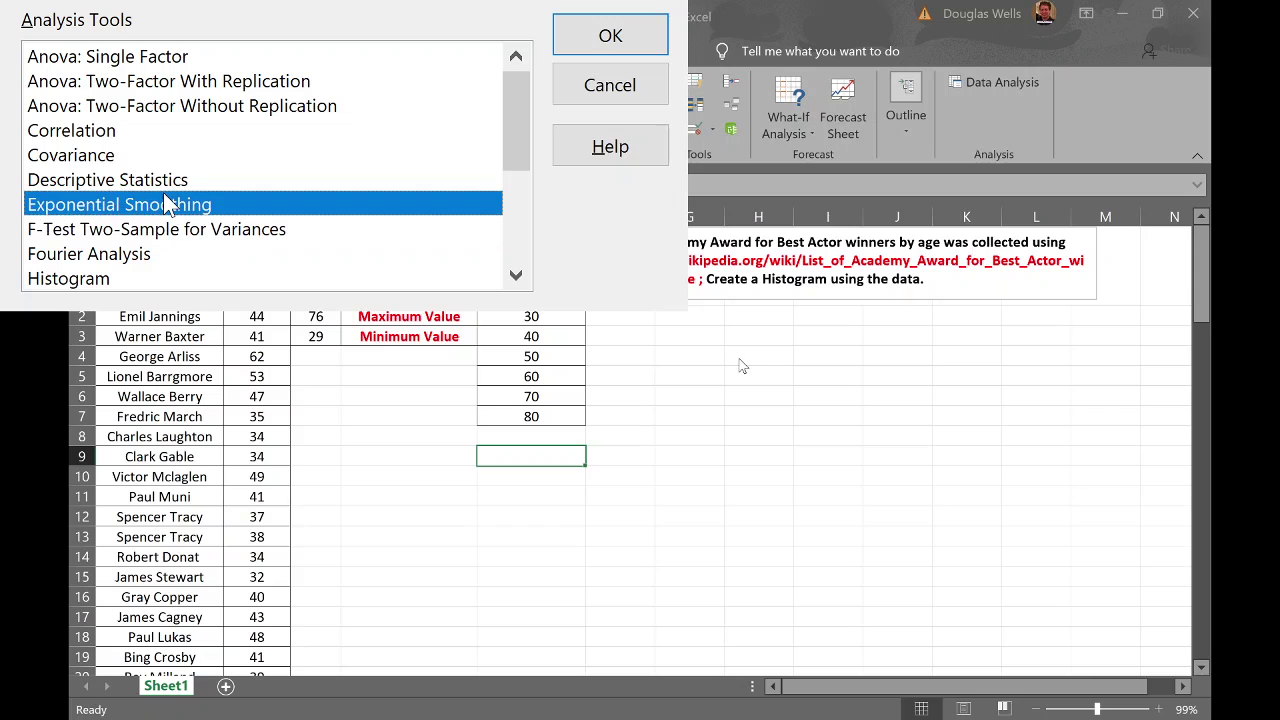
{"action": "left_click", "coordinate": [107, 280]}
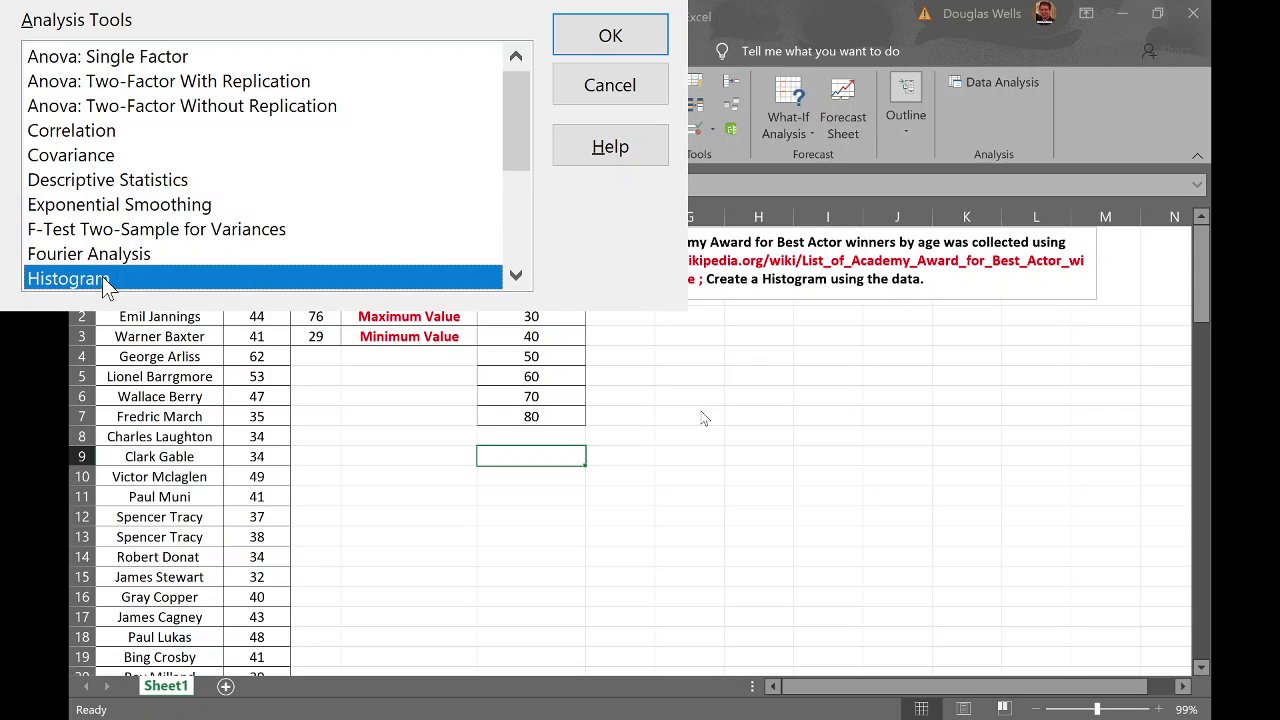
Clear the Histogram dialog's prefilled input, bin and output ranges and untick Labels and Chart Output
{"action": "left_click", "coordinate": [623, 42]}
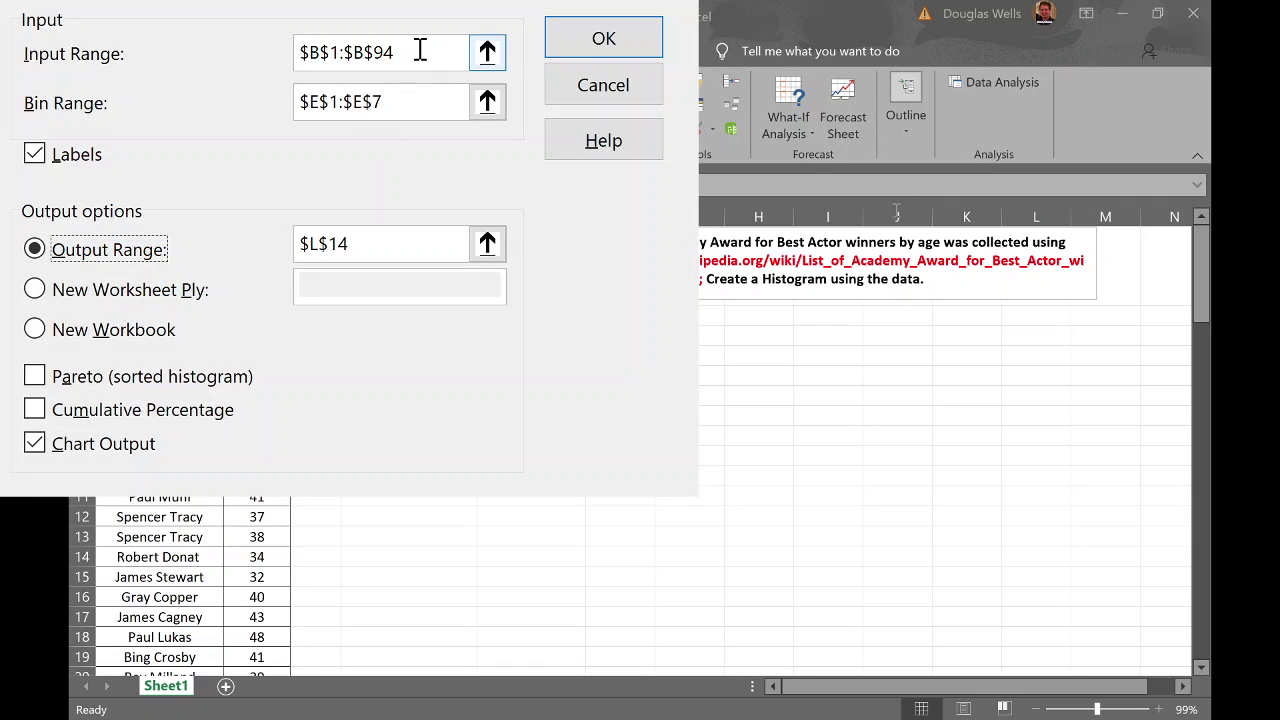
{"action": "left_click_drag", "start_coordinate": [420, 52], "coordinate": [249, 51]}
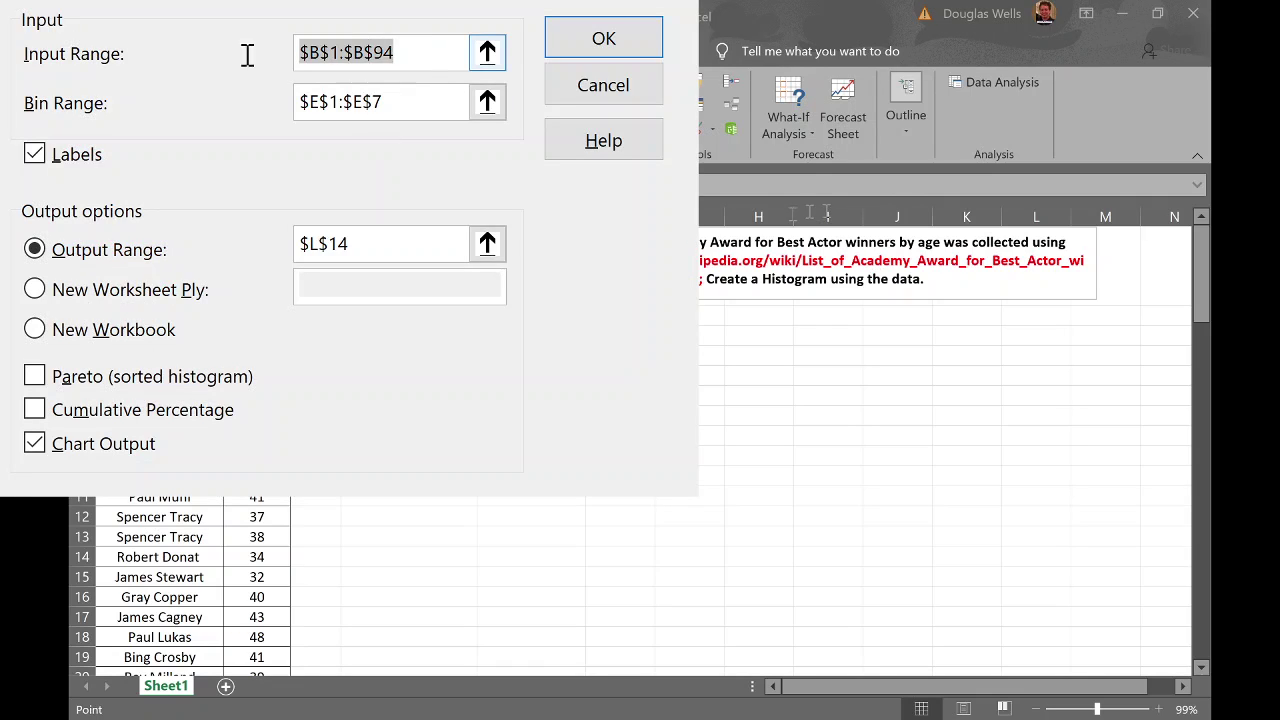
{"action": "key", "text": "Delete"}
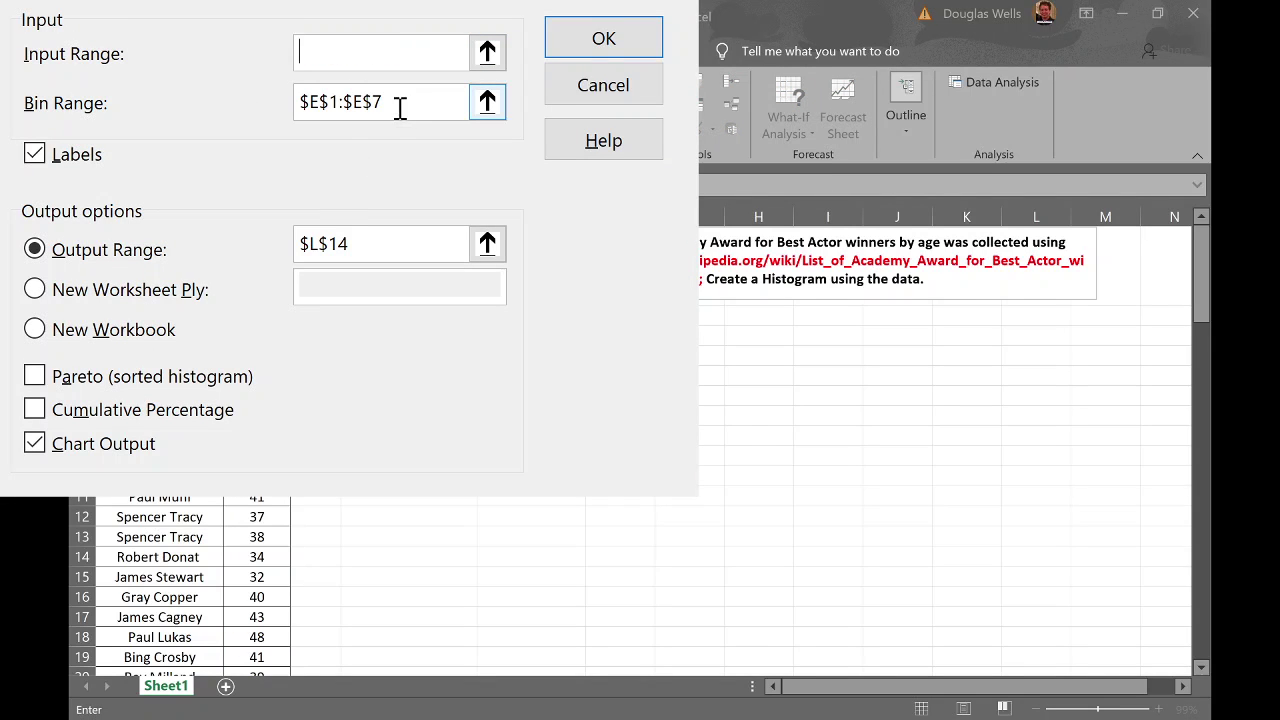
{"action": "left_click_drag", "start_coordinate": [402, 104], "coordinate": [175, 110]}
{"action": "key", "text": "Delete"}
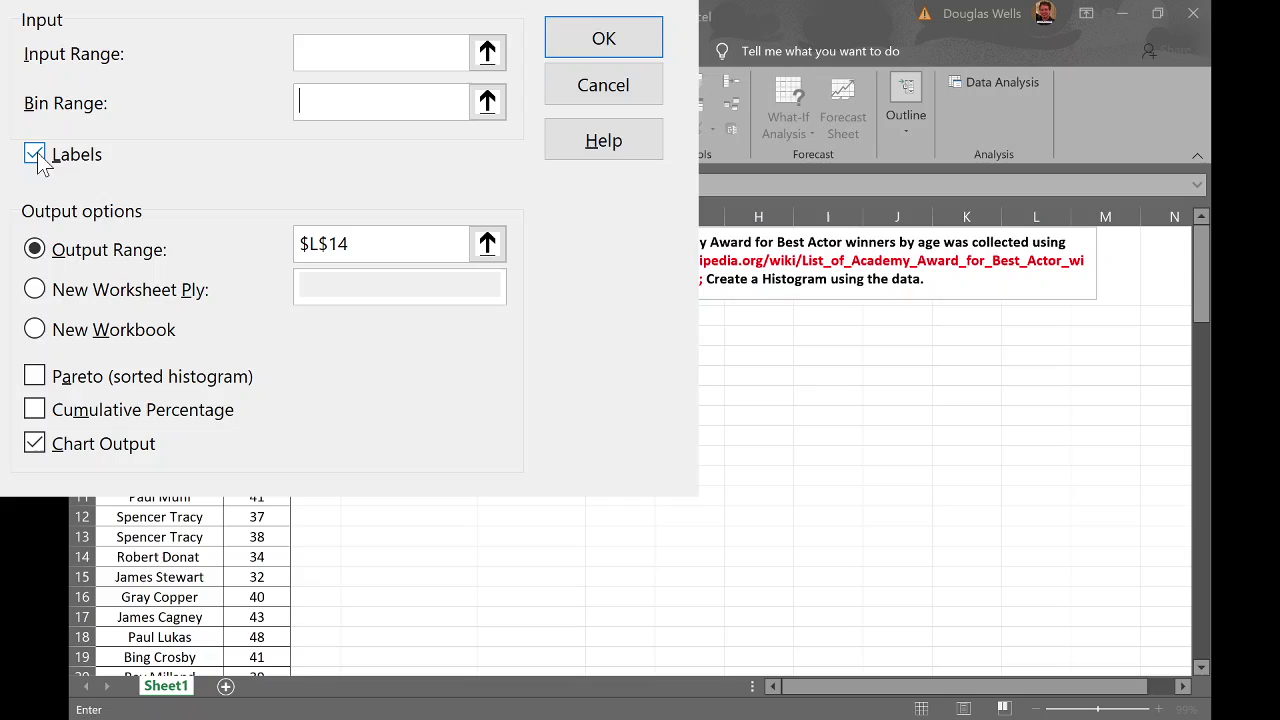
{"action": "left_click", "coordinate": [35, 154]}
{"action": "left_click_drag", "start_coordinate": [376, 244], "coordinate": [274, 246]}
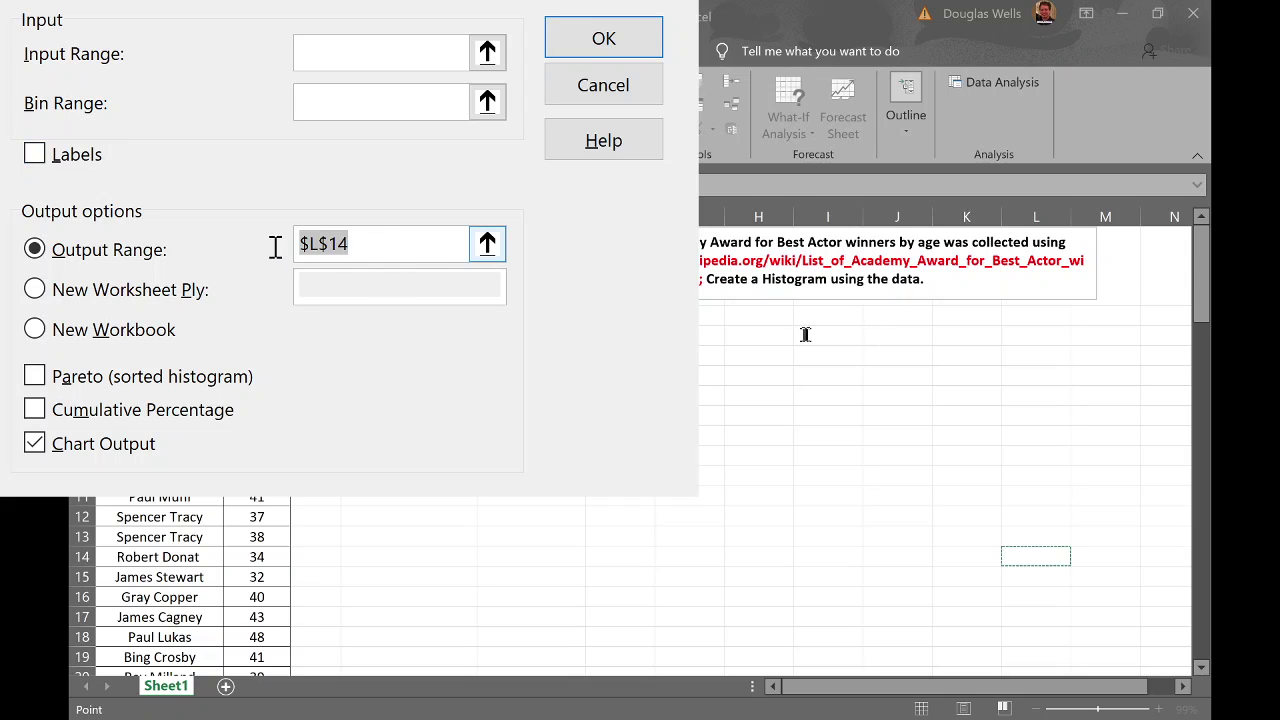
{"action": "key", "text": "Delete"}
{"action": "left_click", "coordinate": [38, 448]}
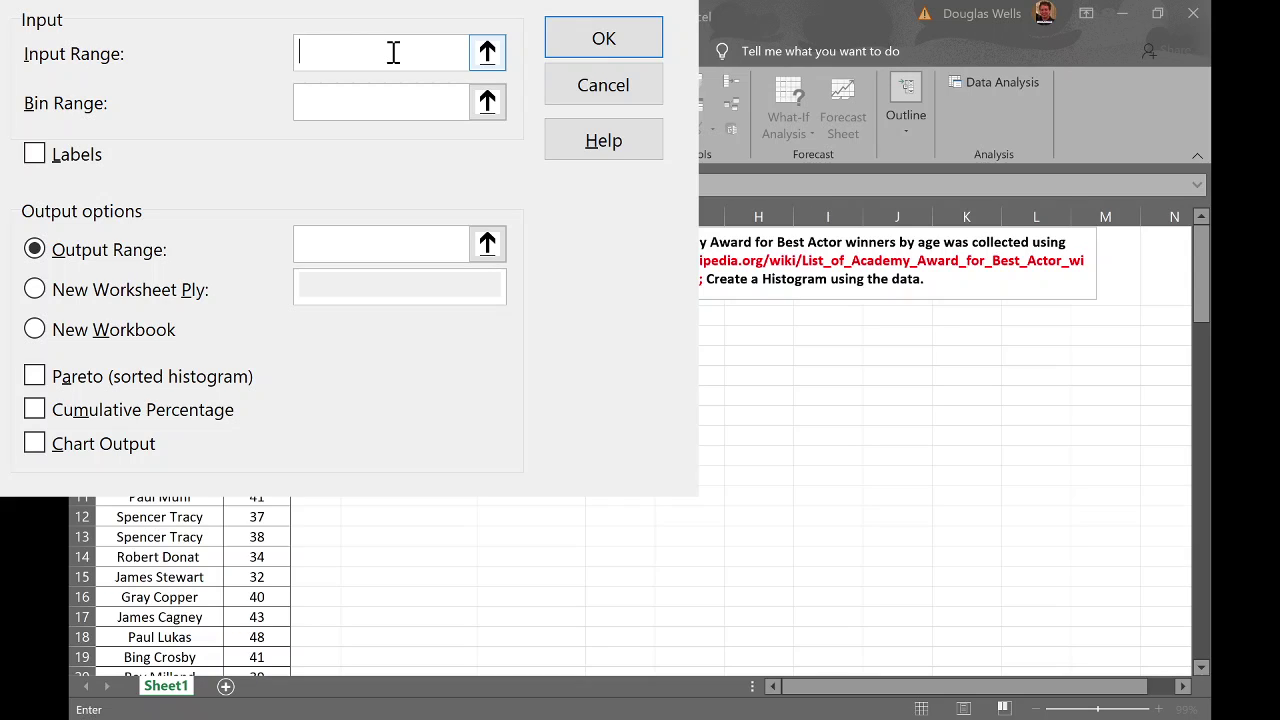
Run the histogram with input $B$1:$B$94, bins $E$1:$E$7, Labels, output at K13, and chart output
{"action": "type", "text": "$B$1"}
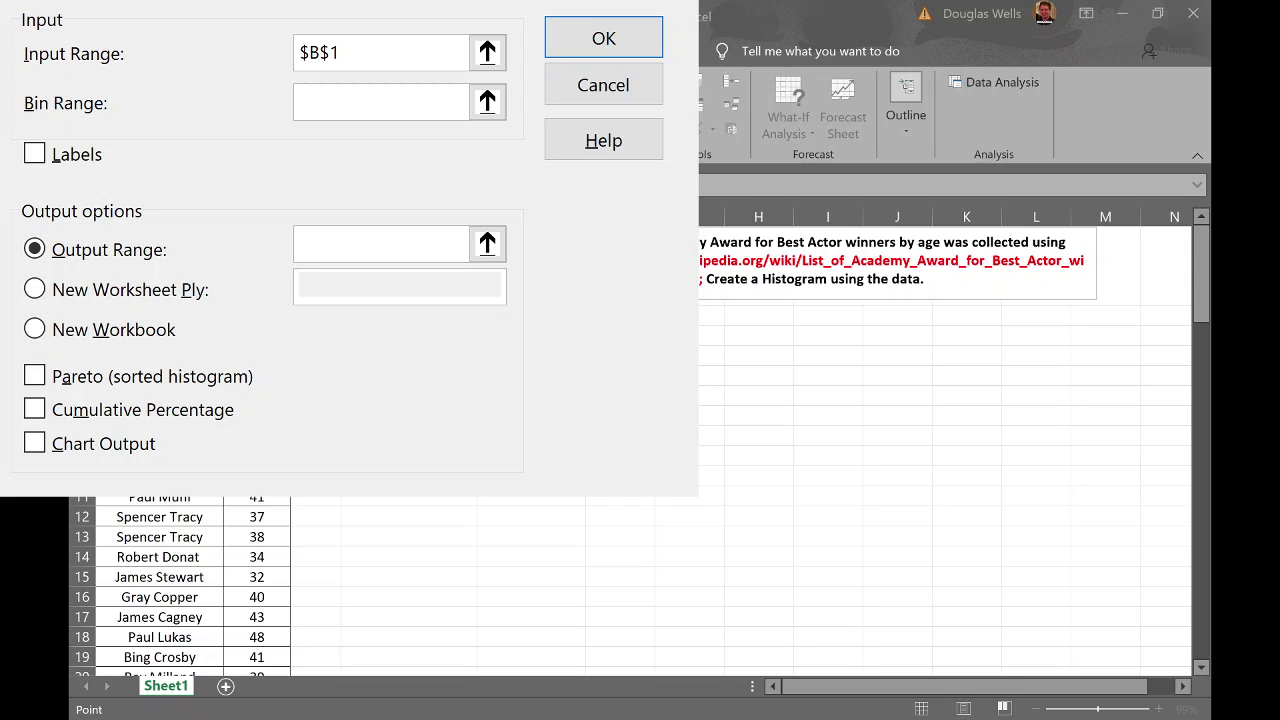
{"action": "type", "text": ":$B$94"}
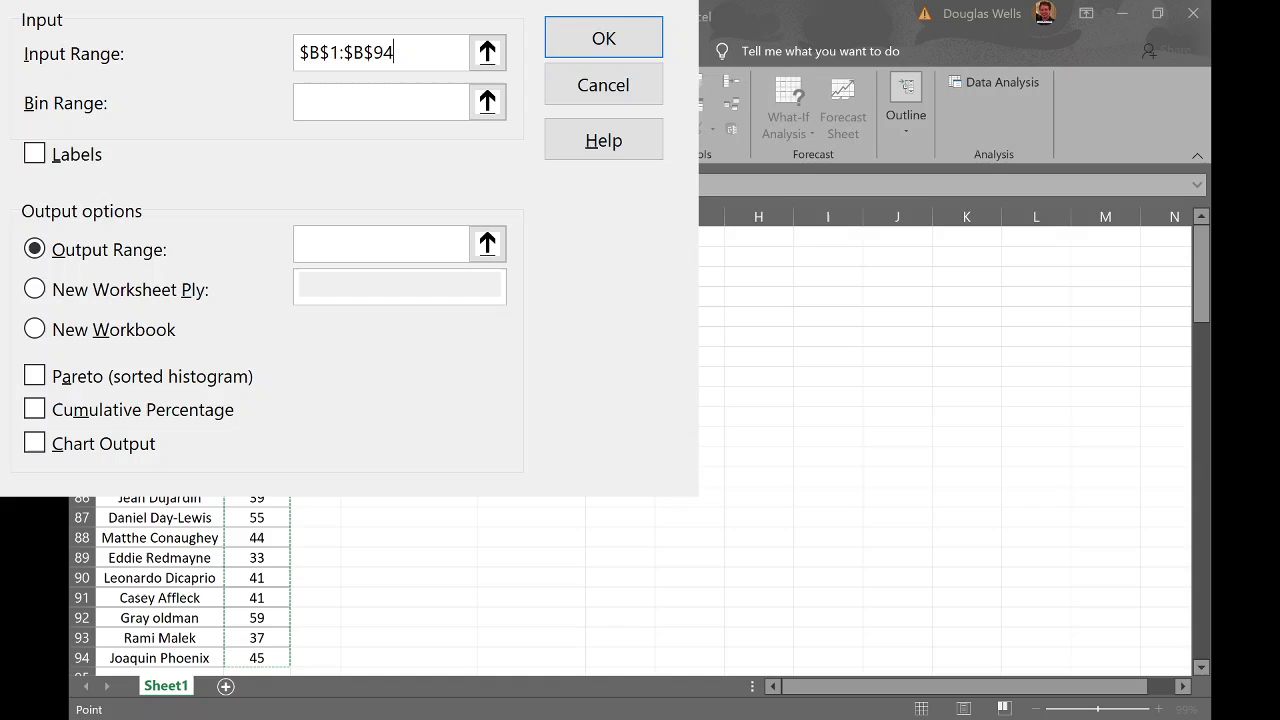
{"action": "left_click", "coordinate": [333, 108]}
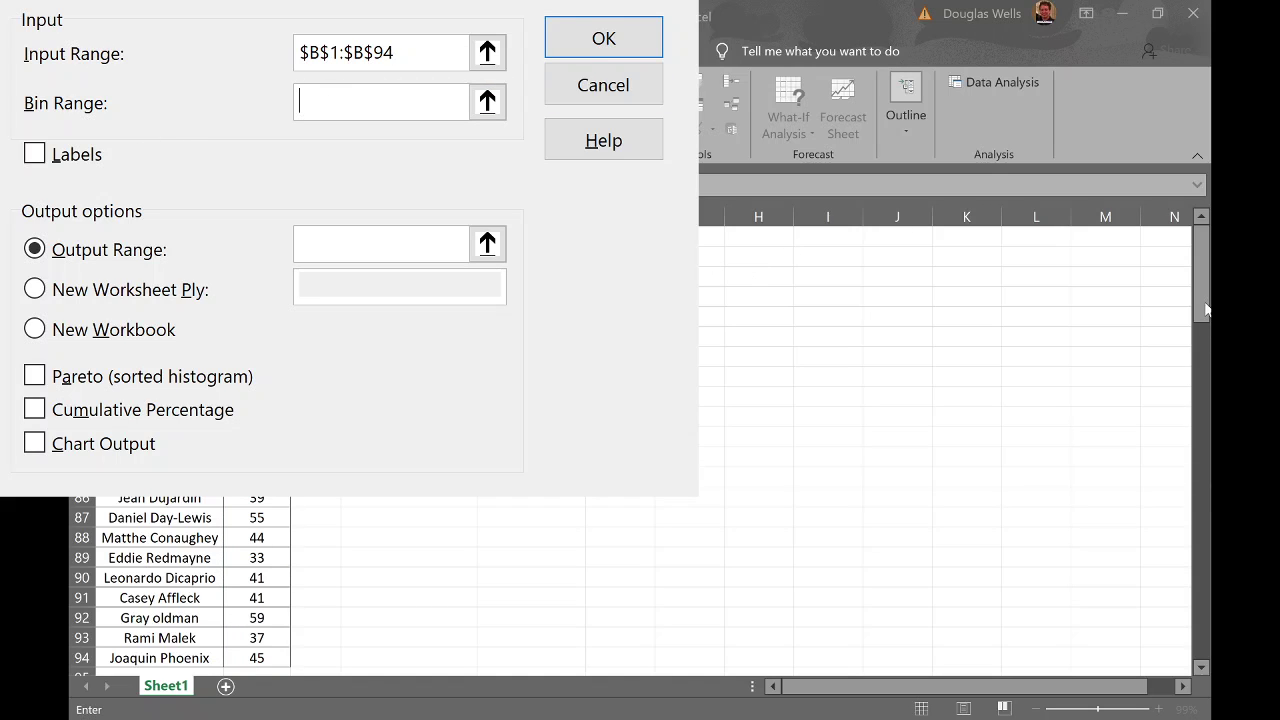
{"action": "scroll", "coordinate": [1205, 310], "scroll_direction": "up", "scroll_amount": 8}
{"action": "scroll", "coordinate": [1204, 330], "scroll_direction": "up", "scroll_amount": 7}
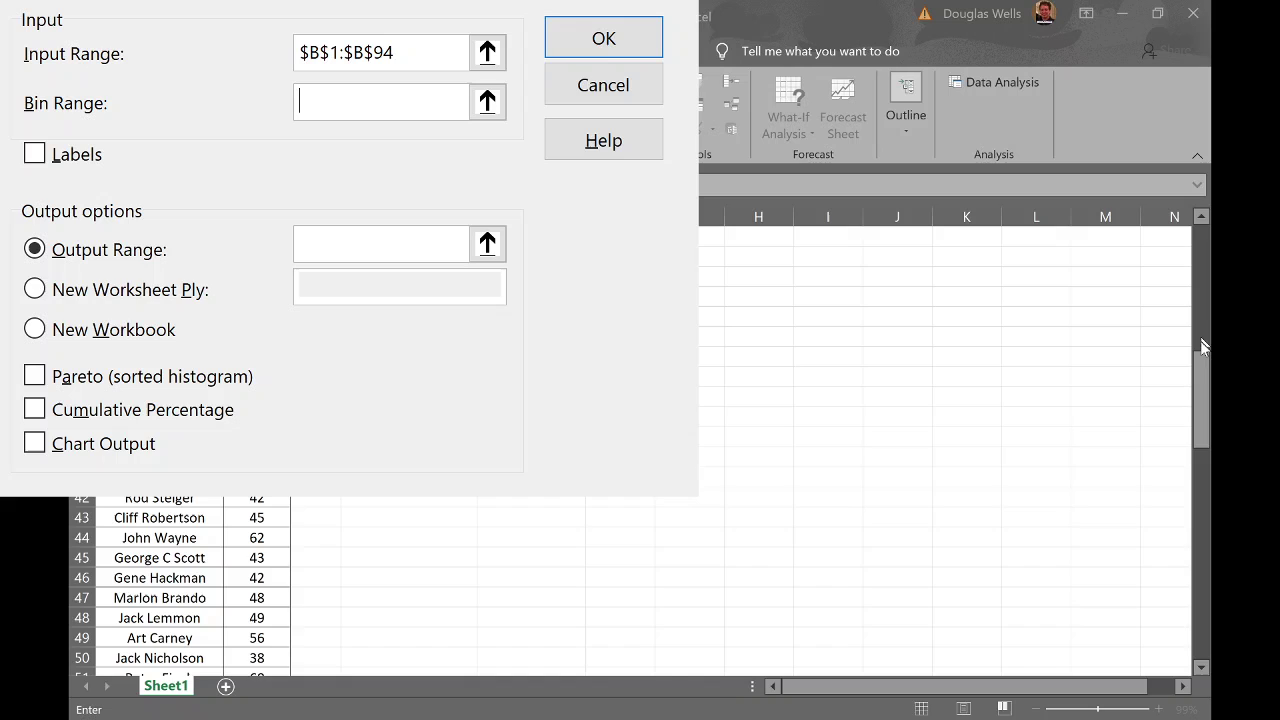
{"action": "left_click", "coordinate": [1197, 238]}
{"action": "type", "text": "$E$1"}
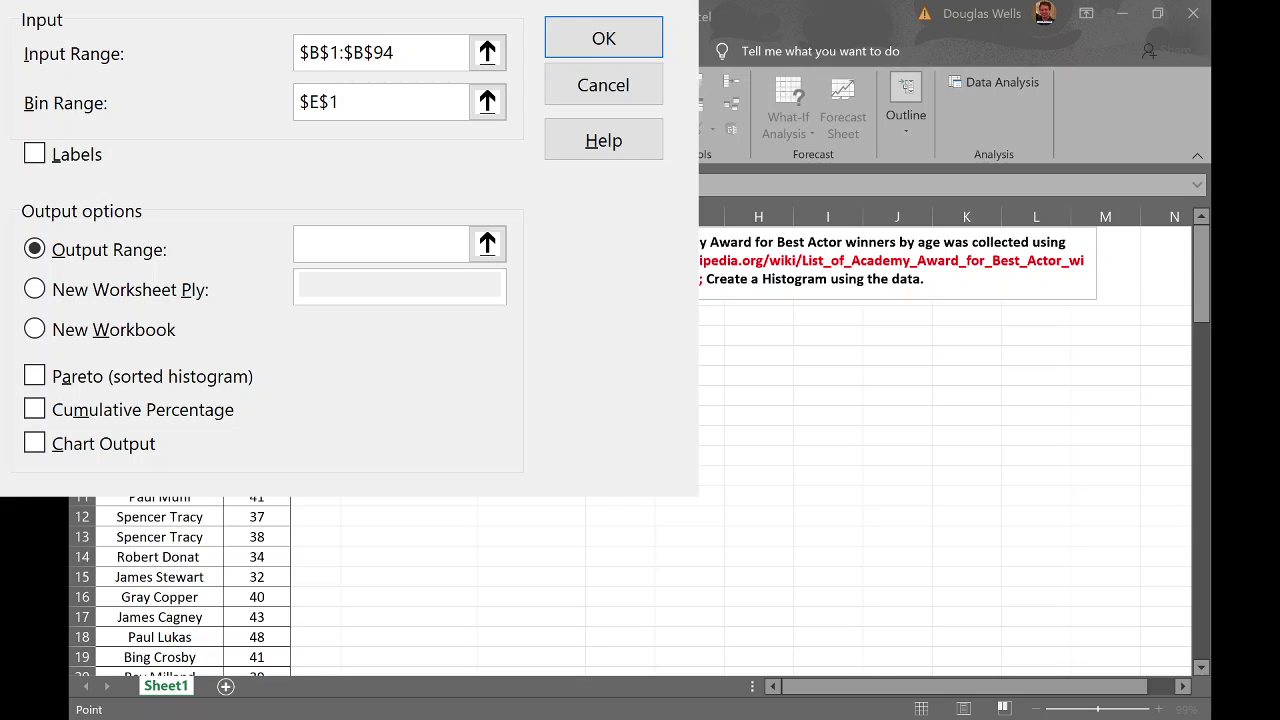
{"action": "type", "text": ":$E$7"}
{"action": "left_click", "coordinate": [34, 158]}
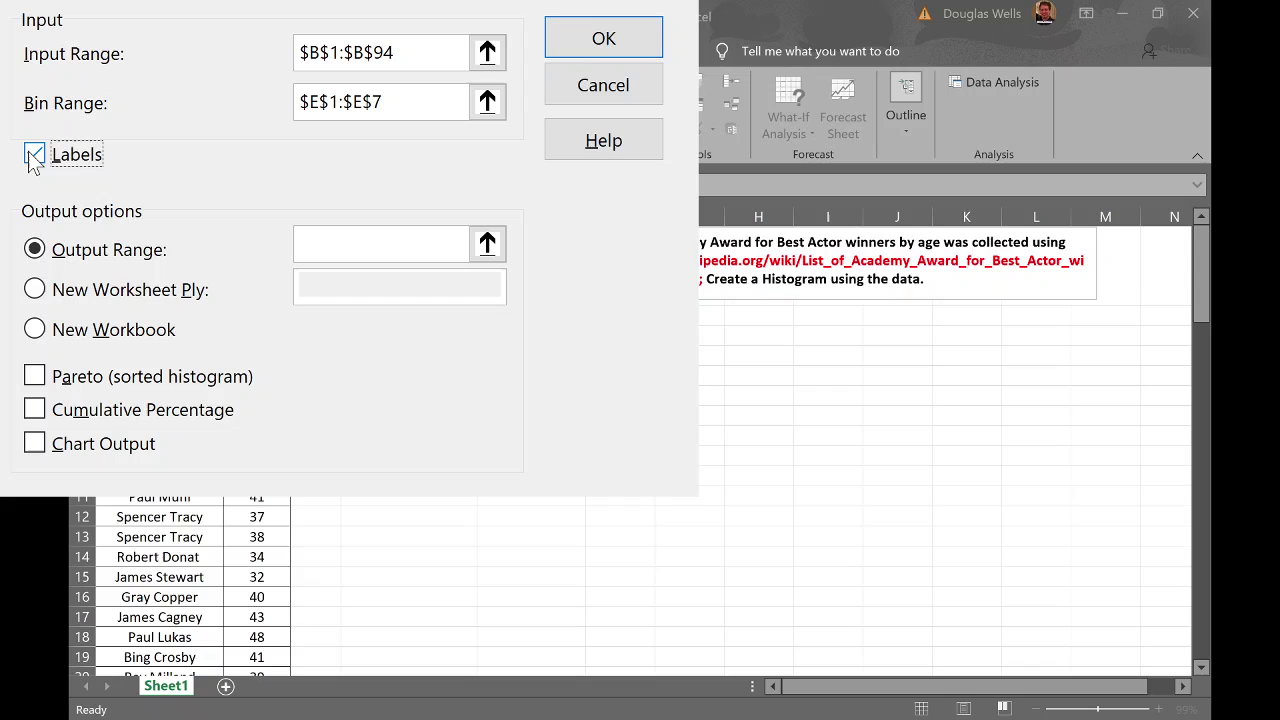
{"action": "left_click", "coordinate": [348, 245]}
{"action": "left_click", "coordinate": [971, 533]}
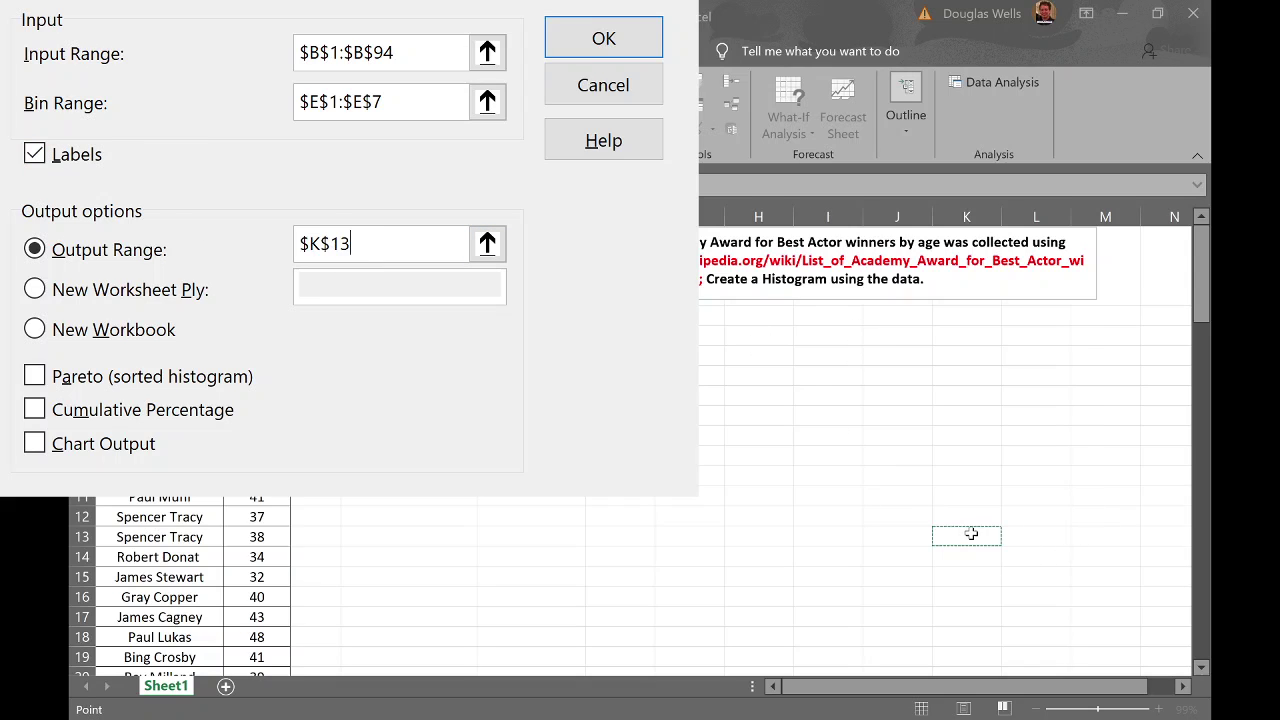
{"action": "left_click", "coordinate": [44, 452]}
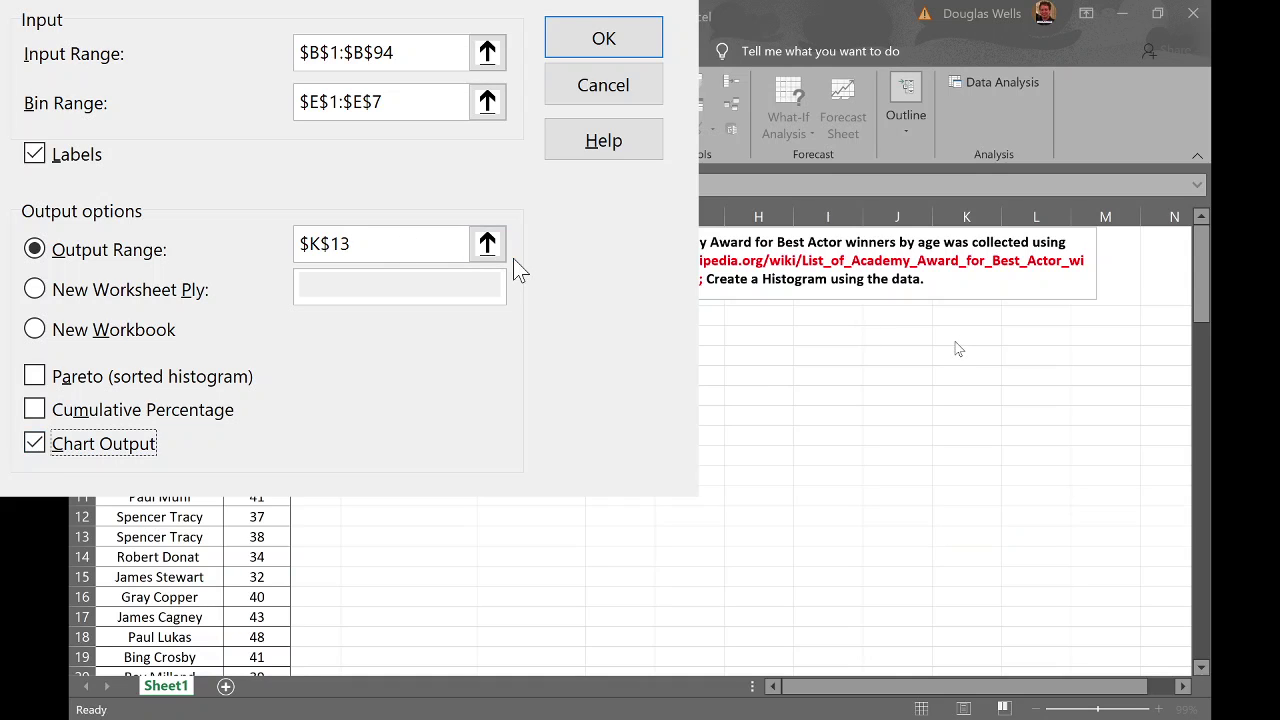
{"action": "left_click", "coordinate": [630, 40]}
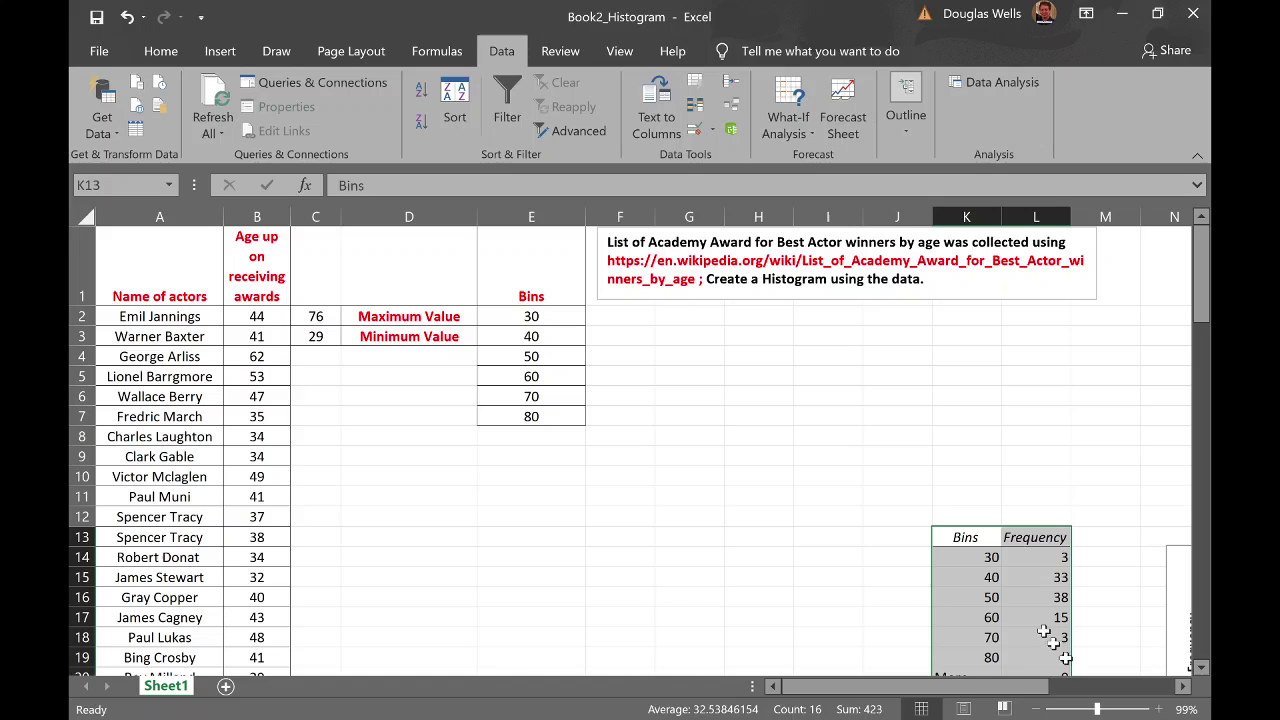
Move the Bins/Frequency table to D9:E16, then shrink the histogram chart and place it beside it
{"action": "left_click_drag", "start_coordinate": [1002, 530], "coordinate": [494, 468]}
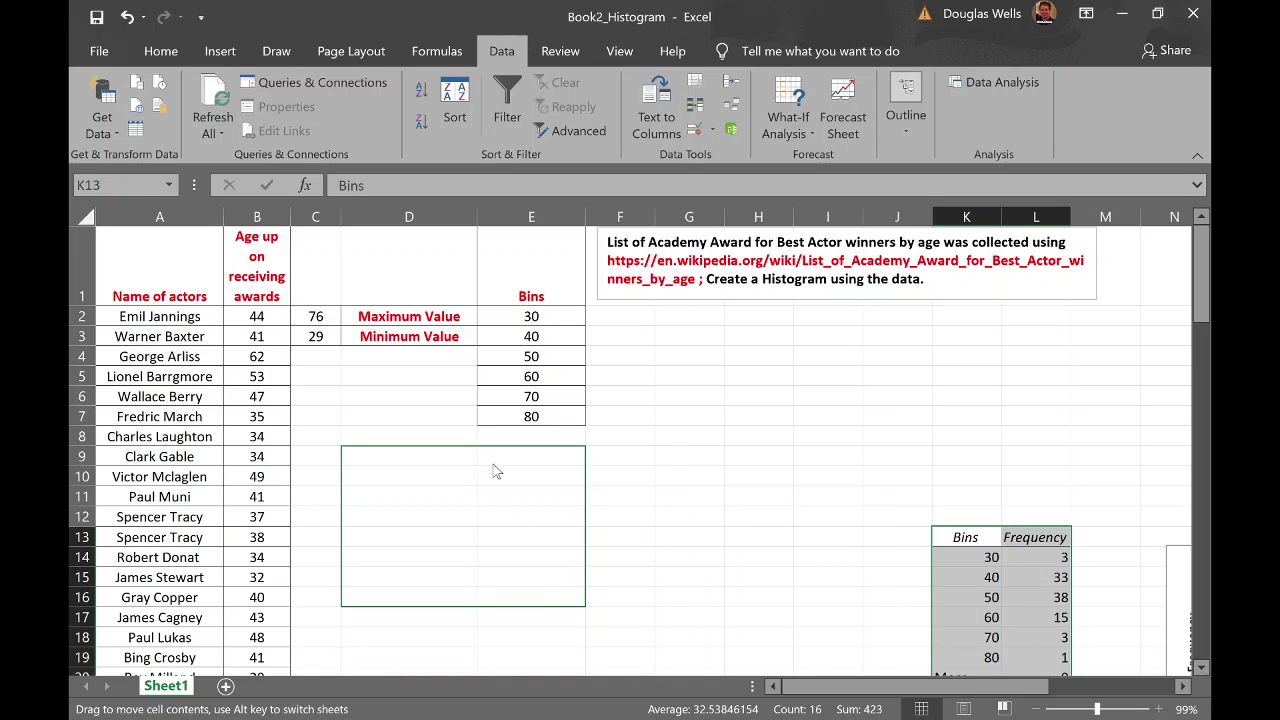
{"action": "left_click_drag", "start_coordinate": [493, 470], "coordinate": [500, 466]}
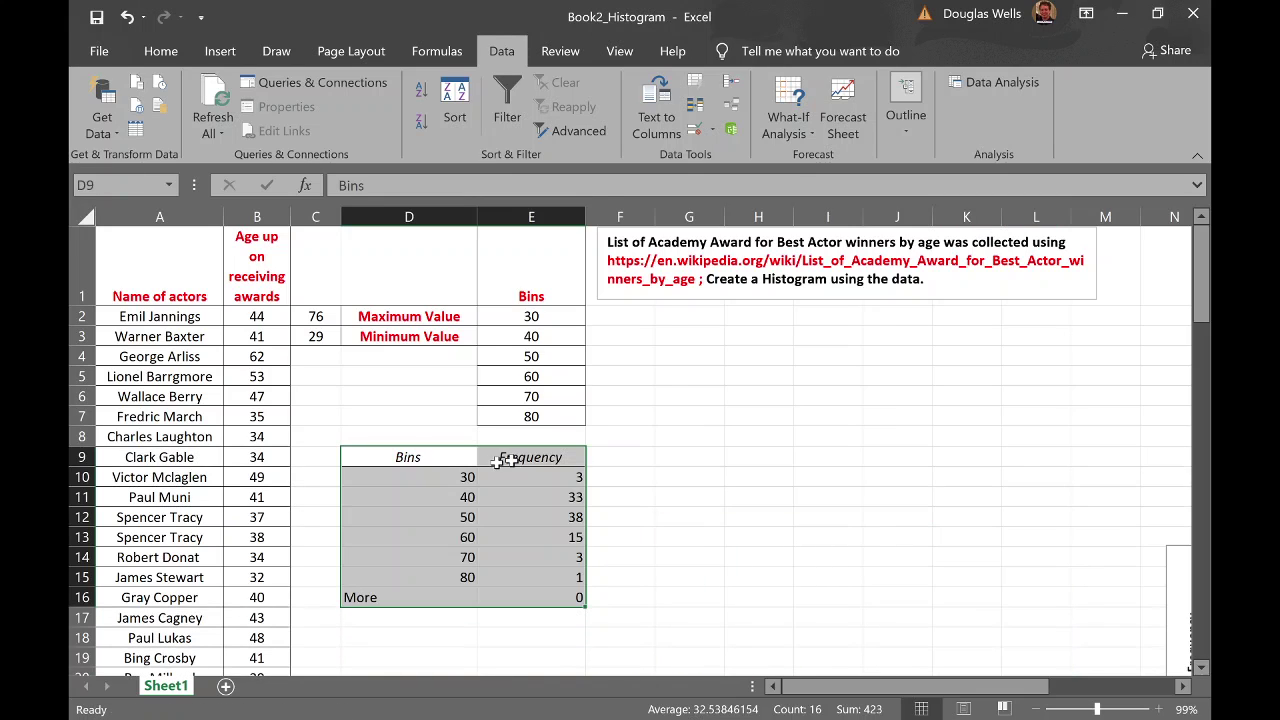
{"action": "left_click", "coordinate": [1166, 548]}
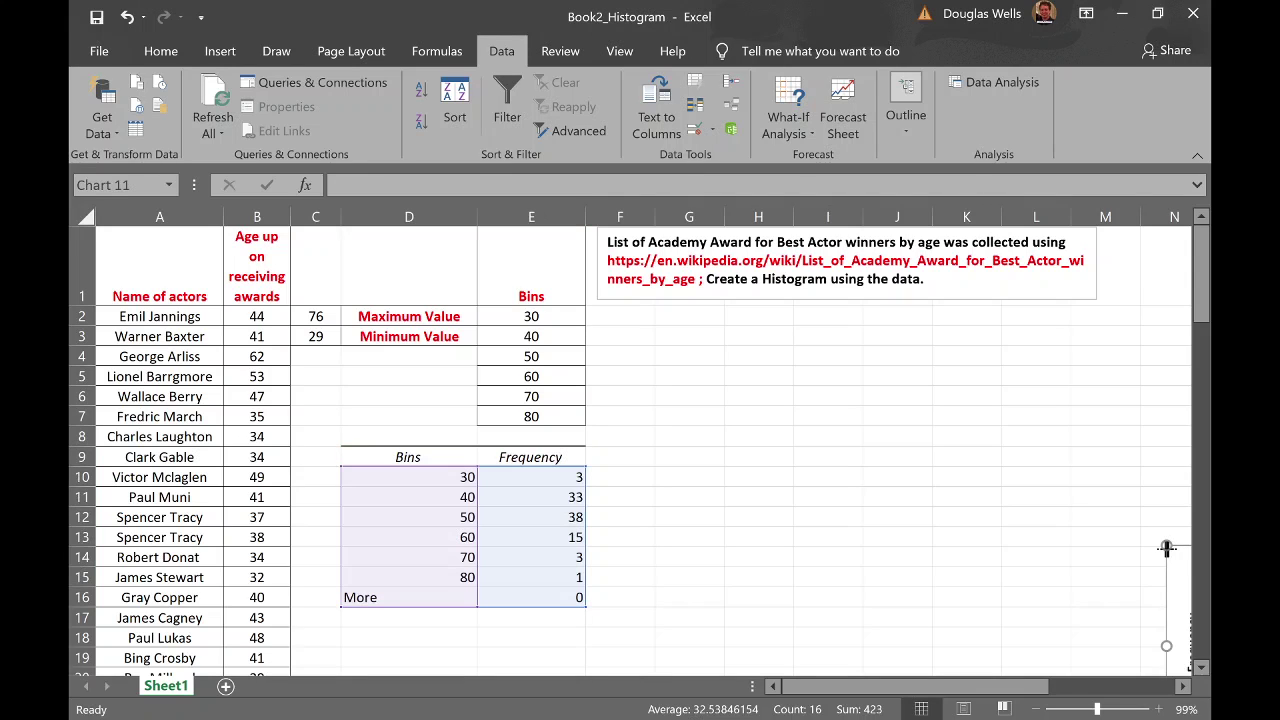
{"action": "left_click_drag", "start_coordinate": [1166, 548], "coordinate": [1049, 458]}
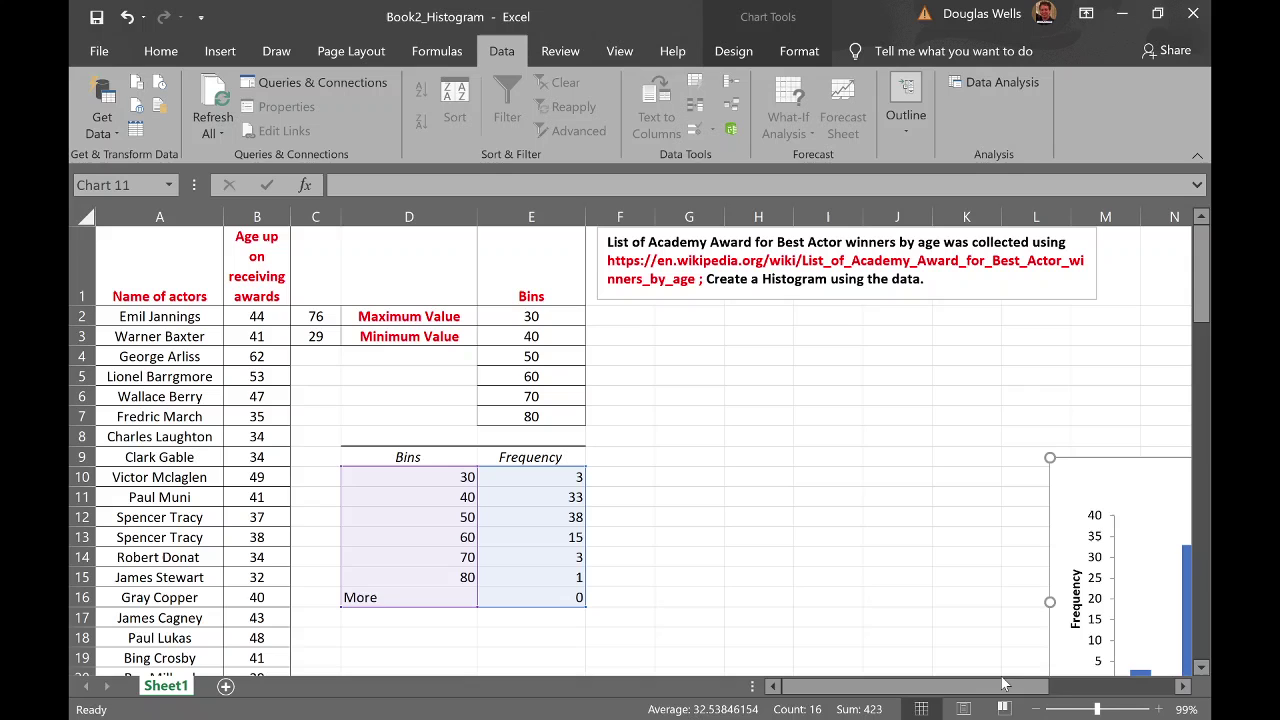
{"action": "left_click", "coordinate": [1073, 688]}
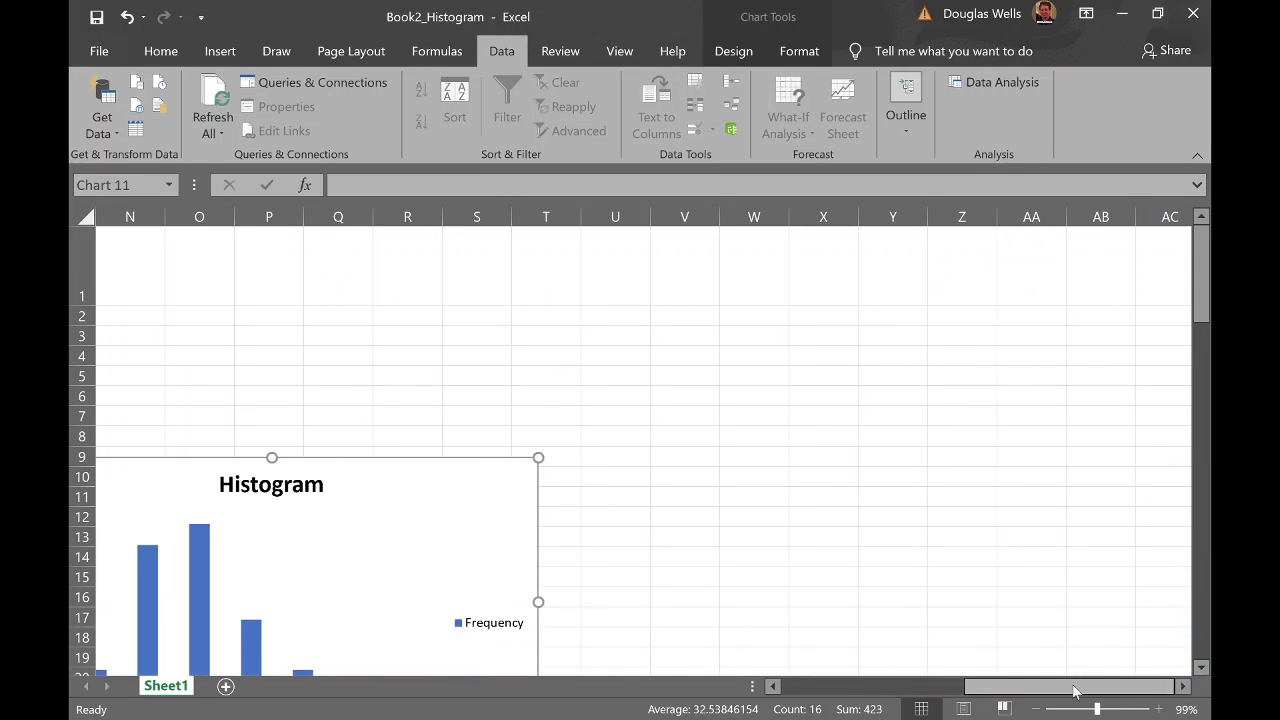
{"action": "left_click_drag", "start_coordinate": [1201, 296], "coordinate": [1200, 362]}
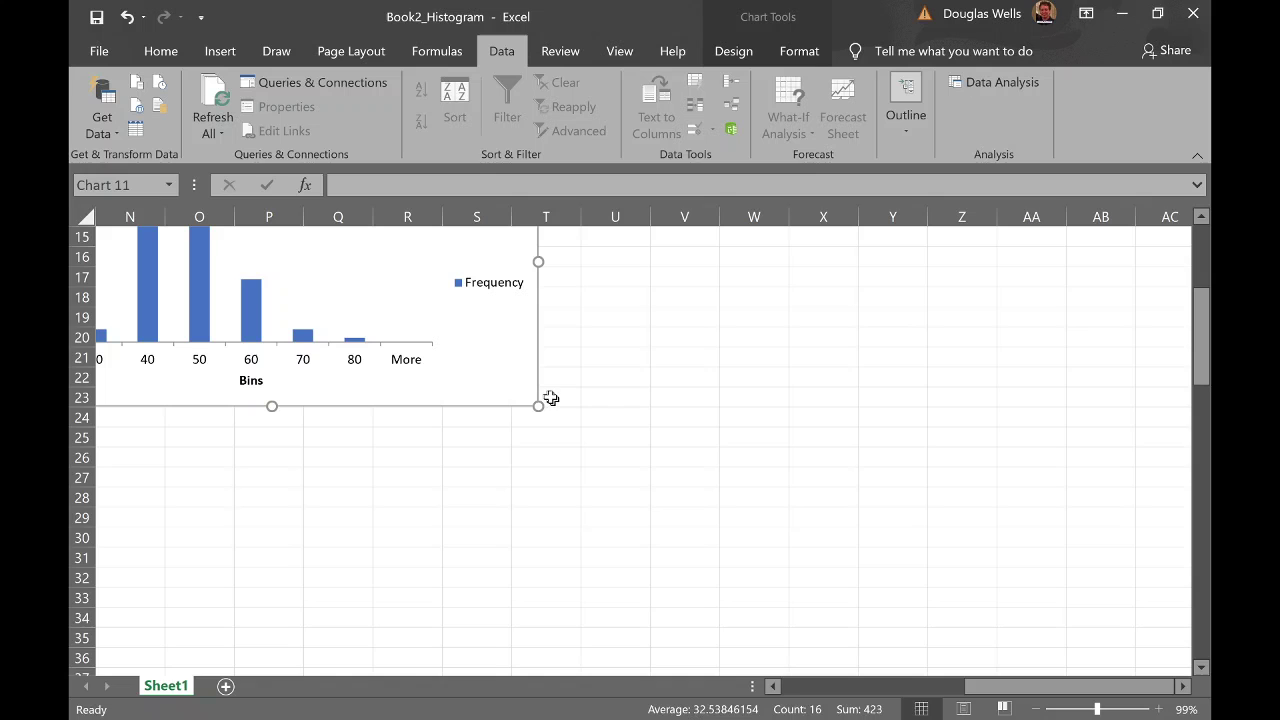
{"action": "left_click_drag", "start_coordinate": [538, 405], "coordinate": [444, 358]}
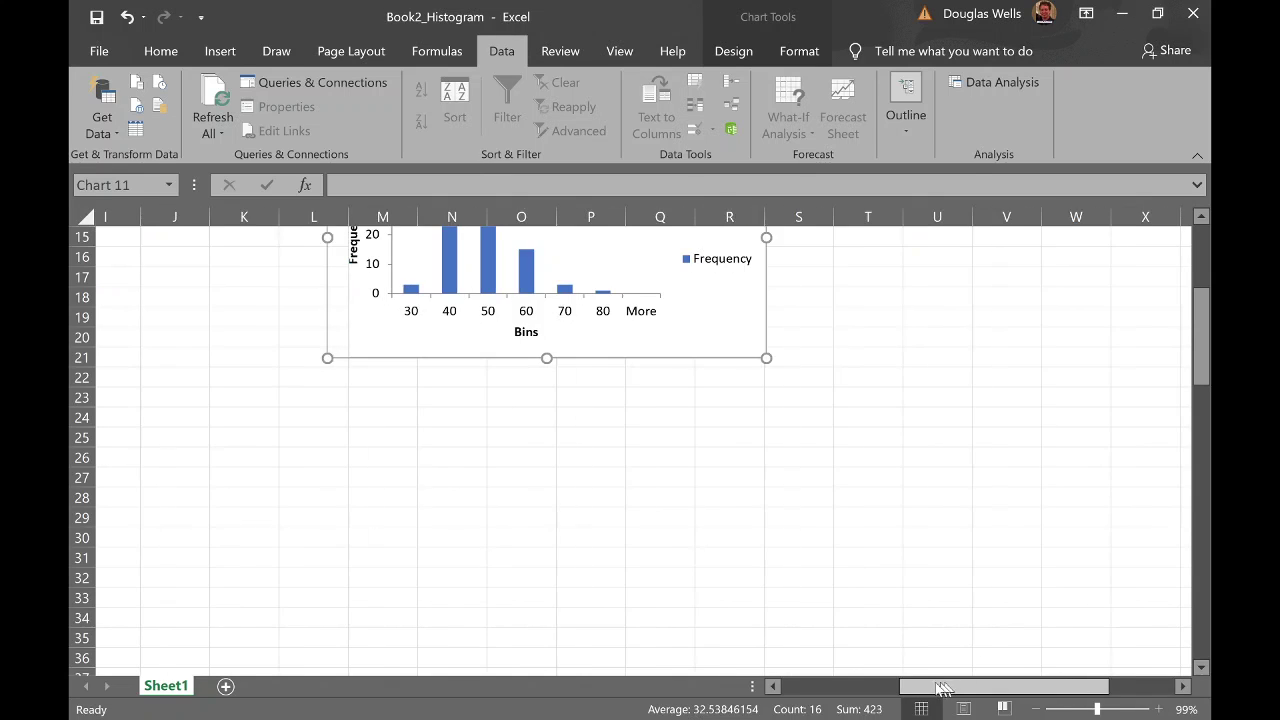
{"action": "left_click_drag", "start_coordinate": [1062, 688], "coordinate": [890, 688]}
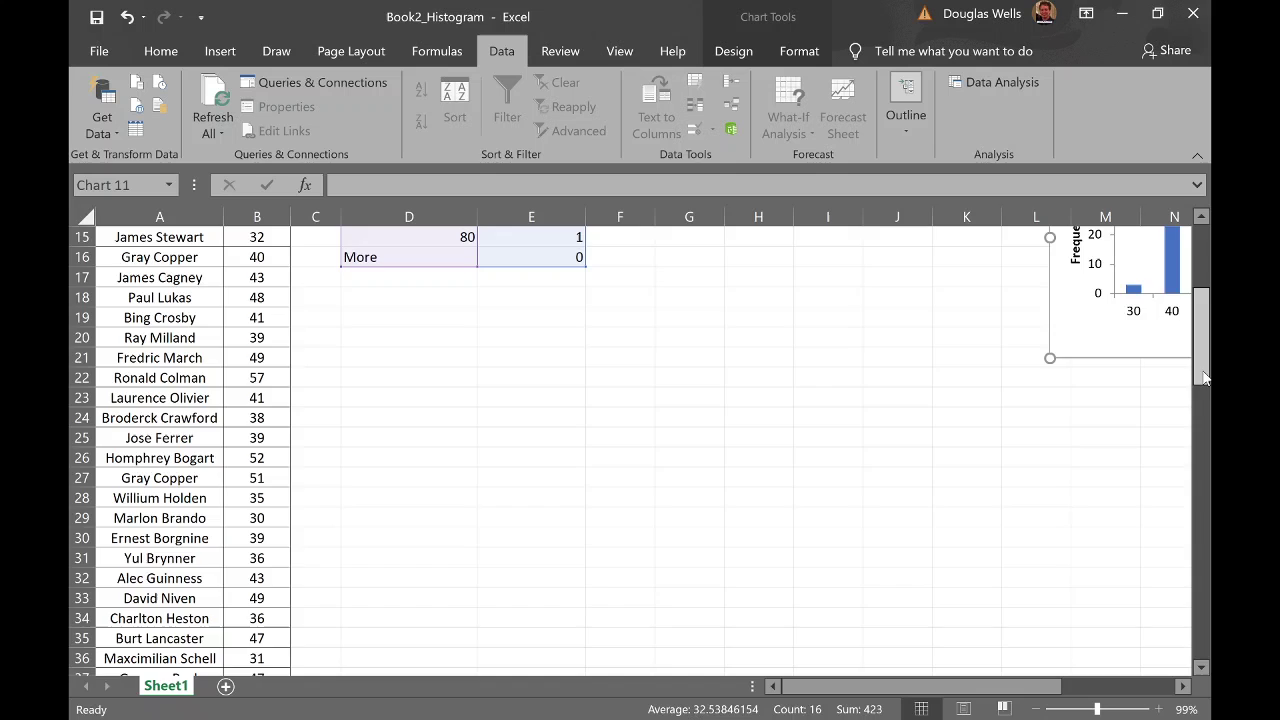
{"action": "left_click_drag", "start_coordinate": [1205, 368], "coordinate": [1207, 295]}
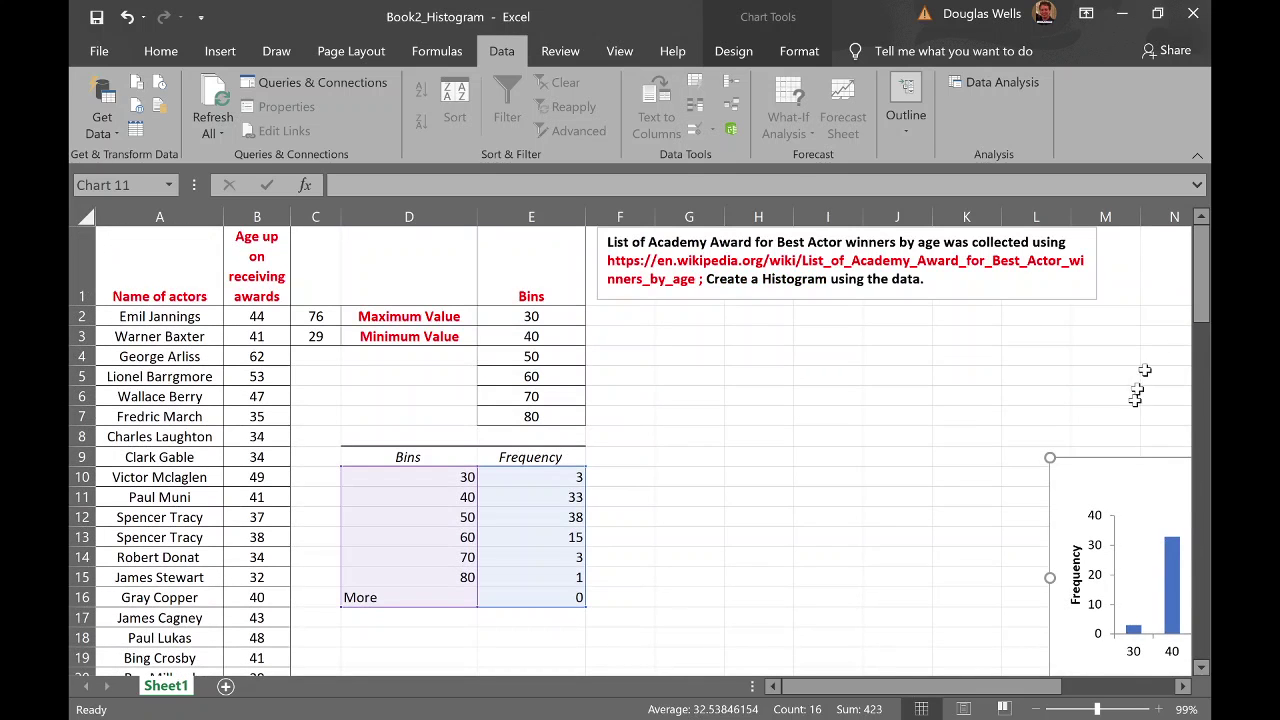
{"action": "left_click_drag", "start_coordinate": [1121, 461], "coordinate": [674, 373]}
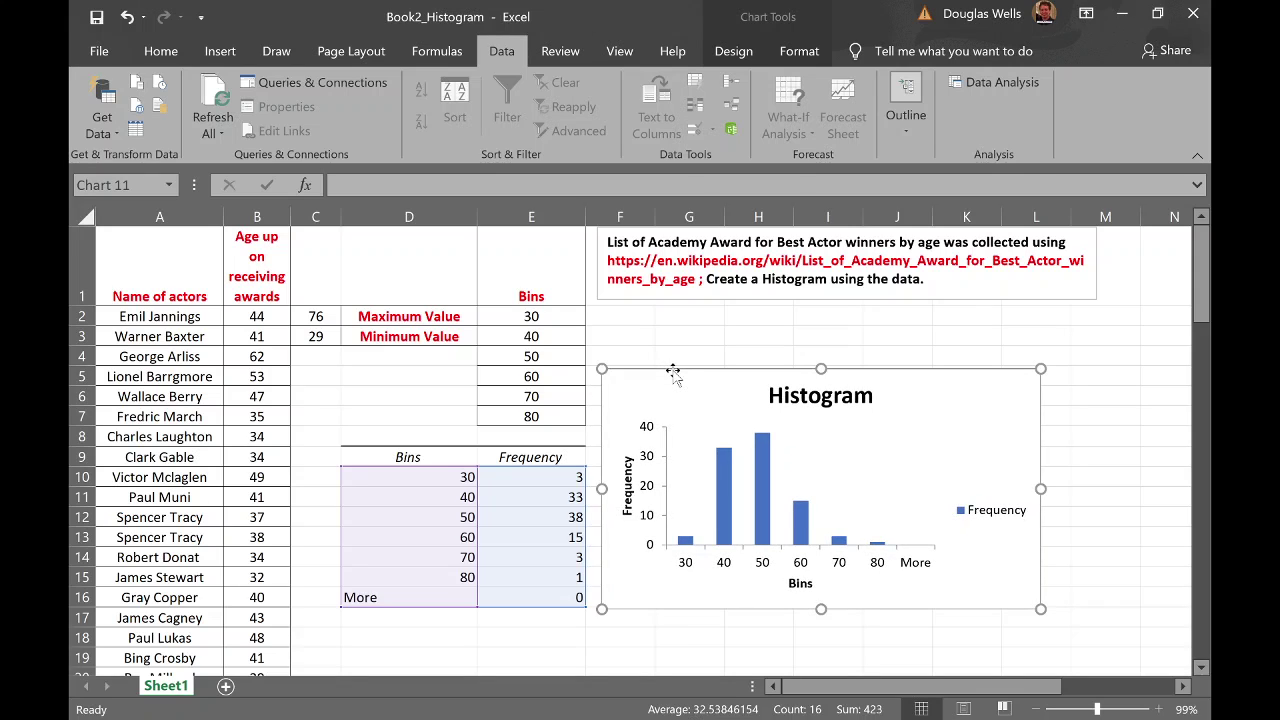
Select the Bins/Frequency table D9:E16 and center all its headings and values
{"action": "left_click", "coordinate": [437, 459]}
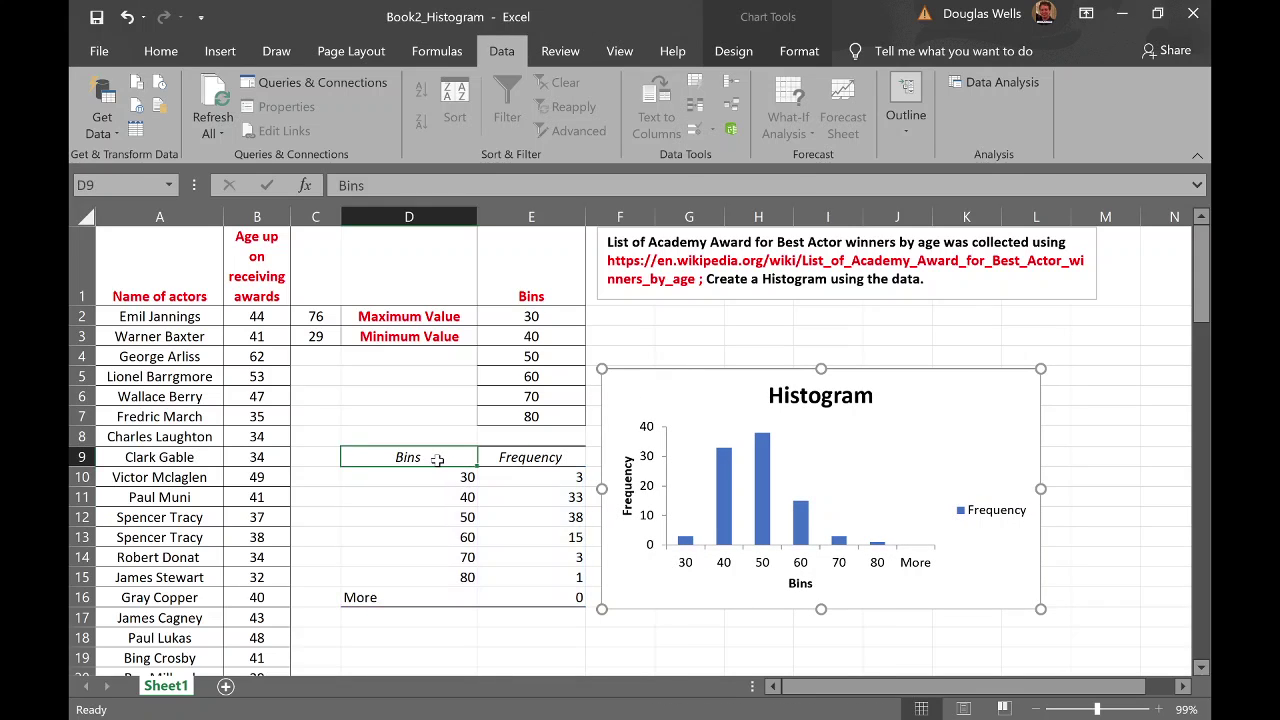
{"action": "left_click", "coordinate": [807, 589]}
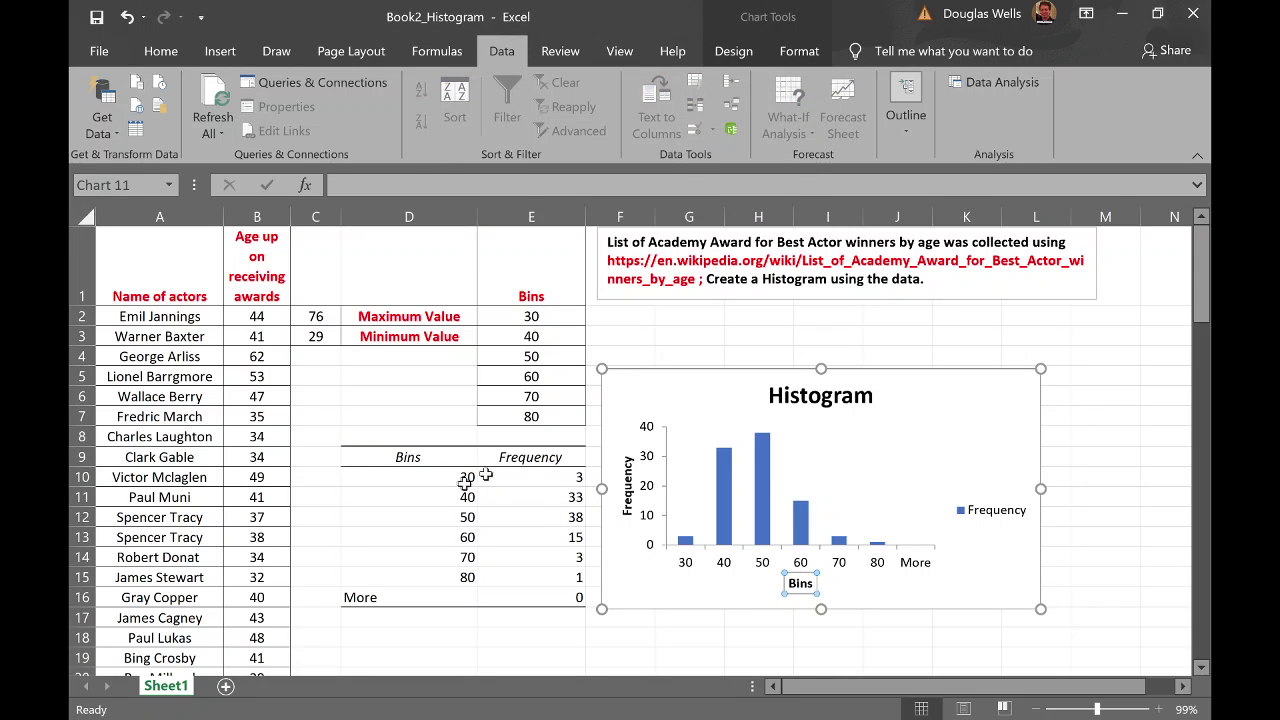
{"action": "left_click", "coordinate": [551, 455]}
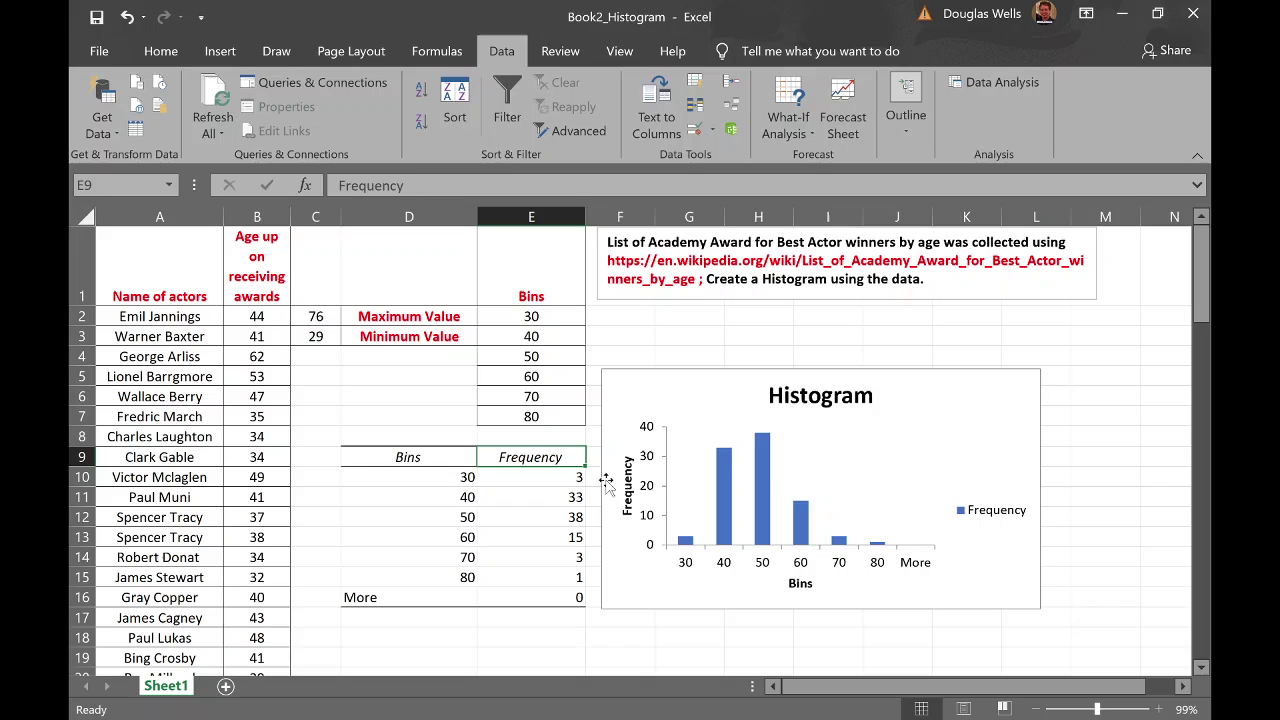
{"action": "left_click", "coordinate": [624, 508]}
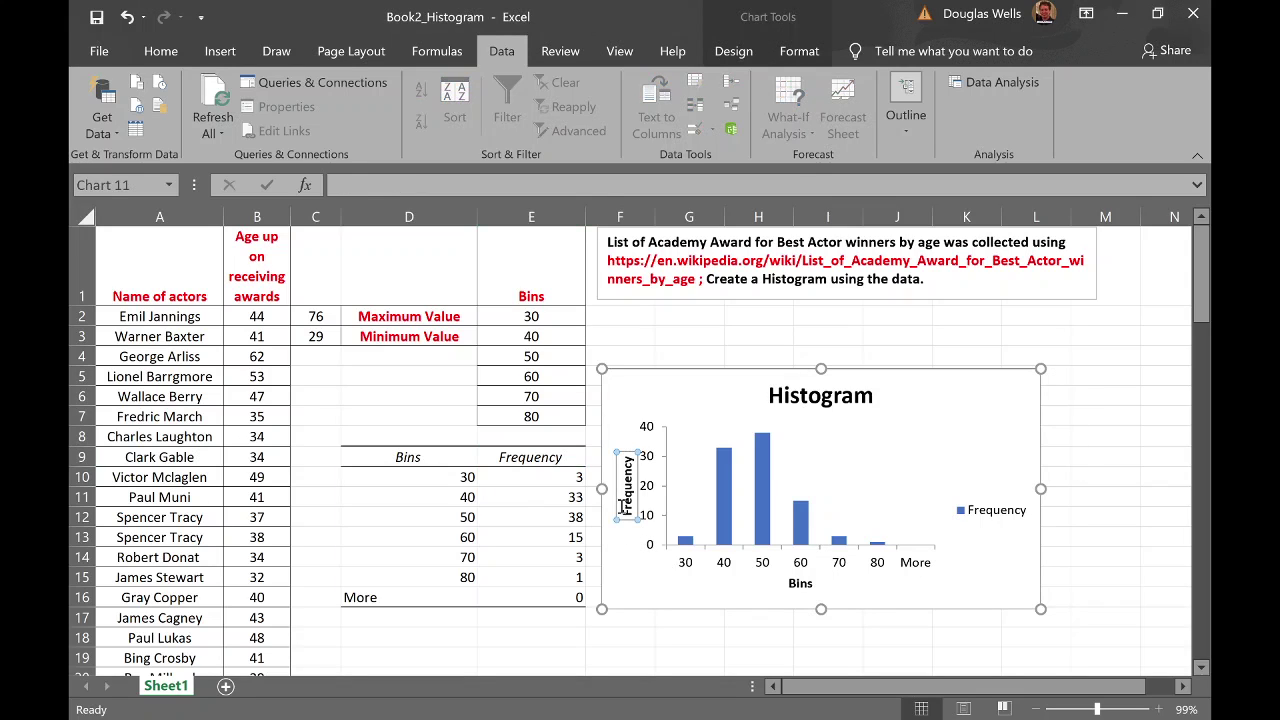
{"action": "left_click_drag", "start_coordinate": [364, 456], "coordinate": [536, 598]}
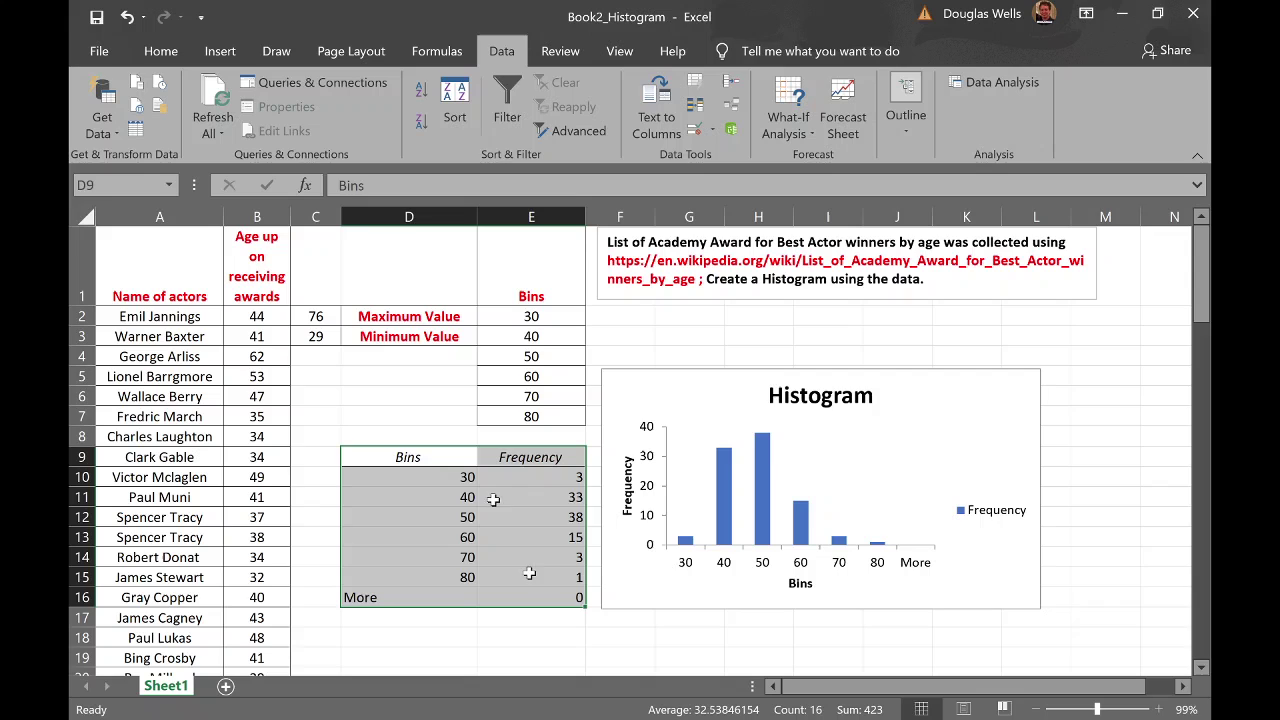
{"action": "left_click", "coordinate": [170, 54]}
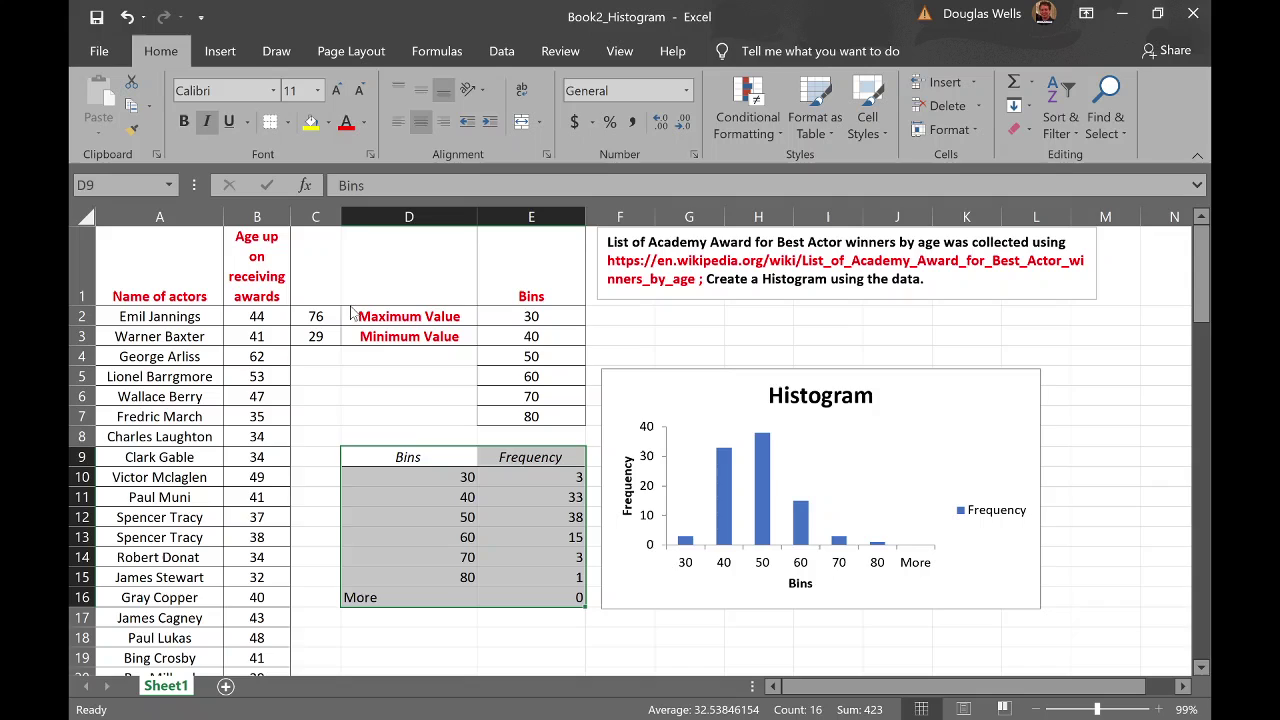
{"action": "left_click", "coordinate": [397, 118]}
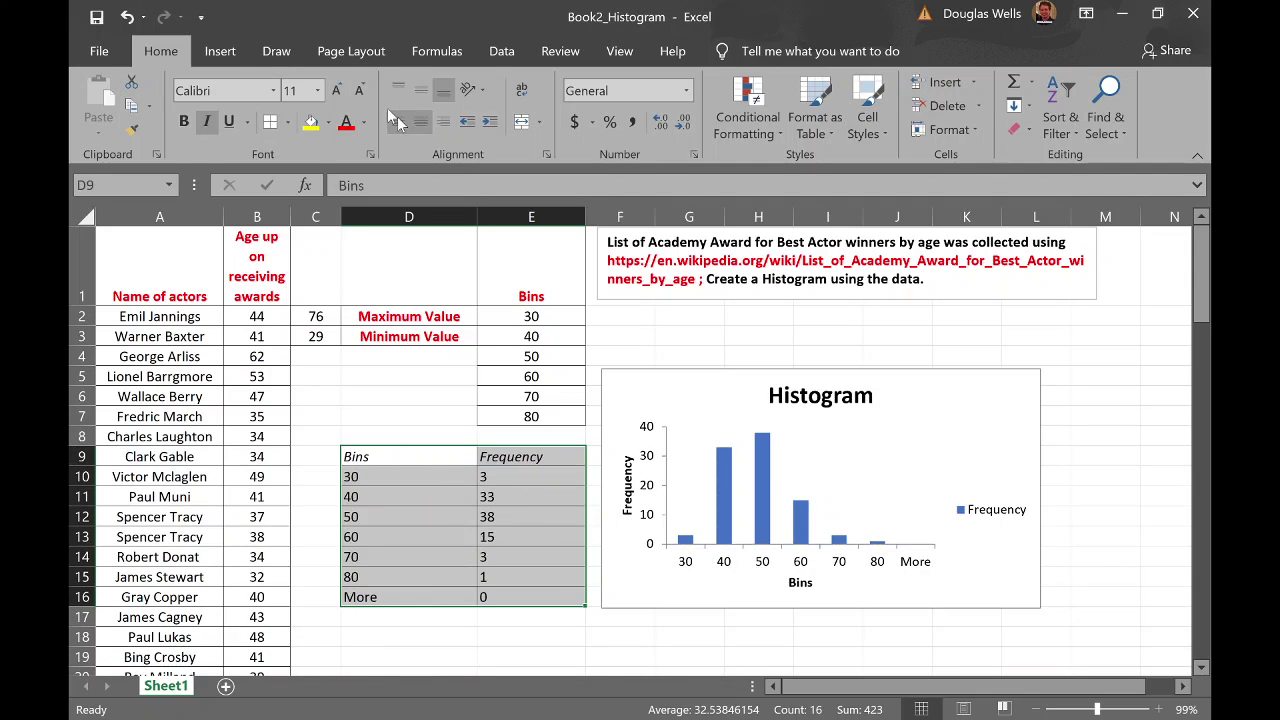
{"action": "left_click", "coordinate": [414, 122]}
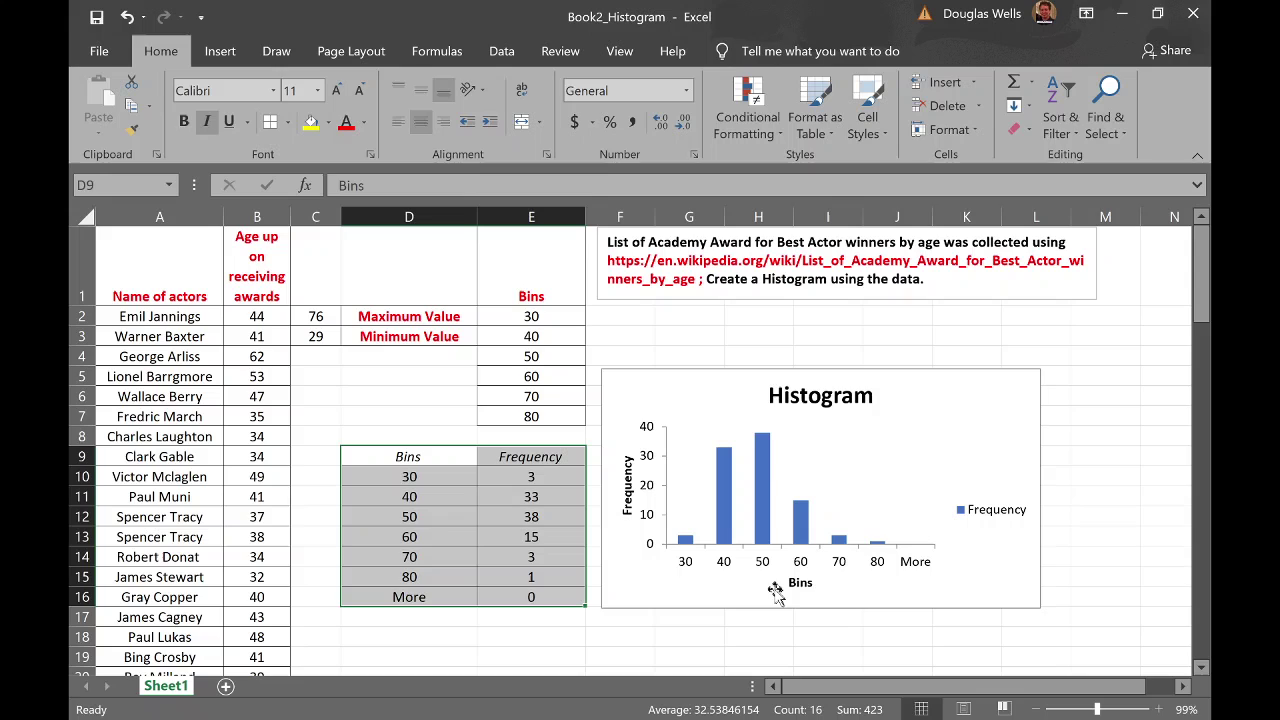
Rename the chart's Bins axis title and the header cell D9 to Classes
{"action": "left_click", "coordinate": [808, 586]}
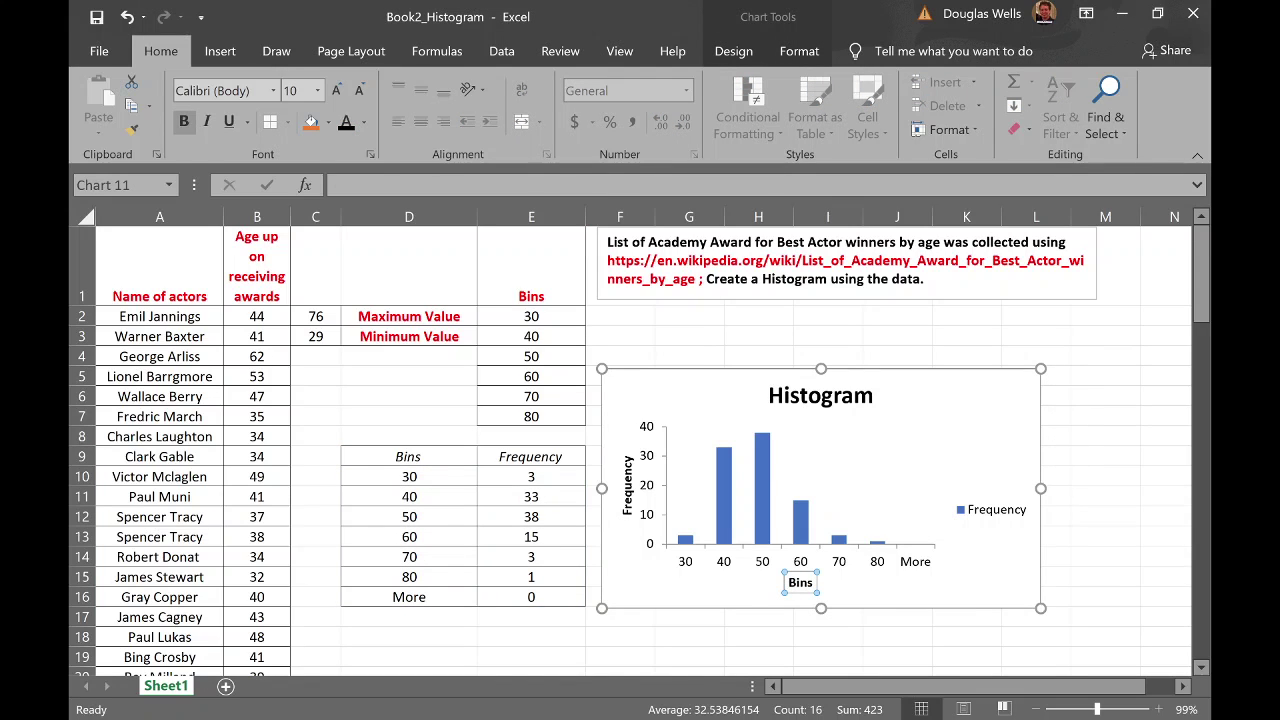
{"action": "left_click_drag", "start_coordinate": [789, 582], "coordinate": [818, 582]}
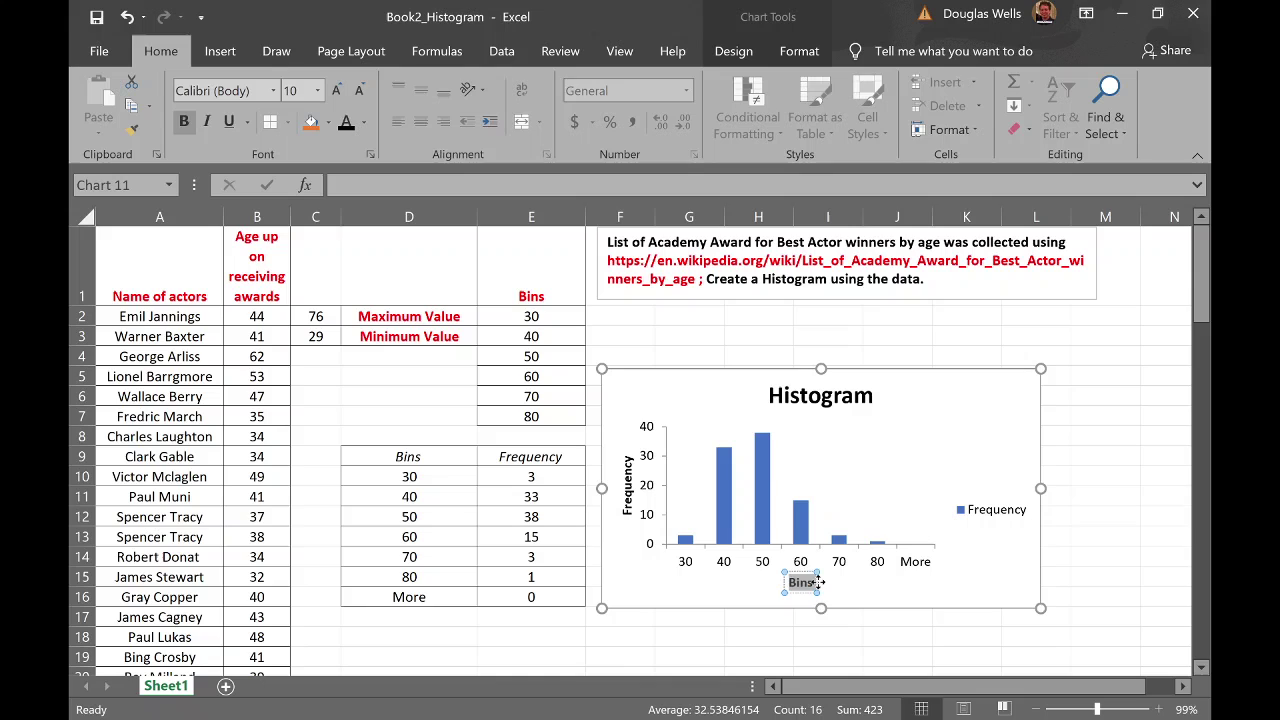
{"action": "type", "text": "Classes"}
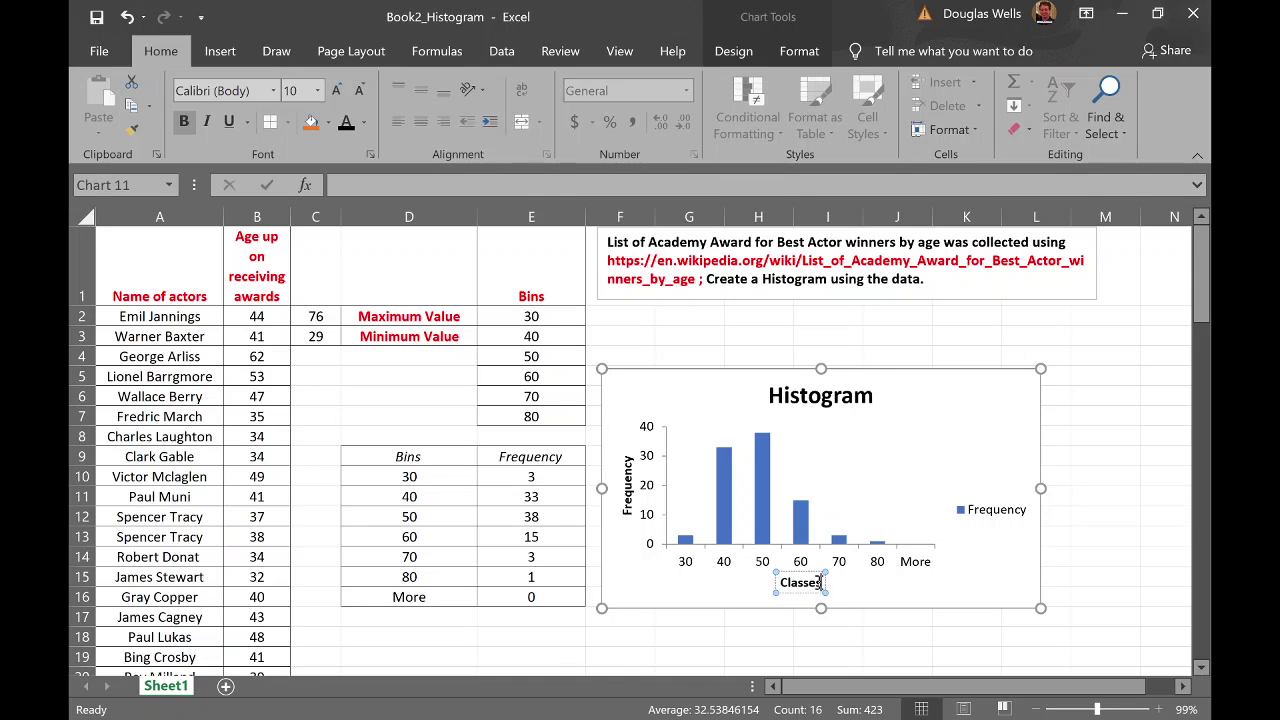
{"action": "left_click", "coordinate": [428, 457]}
{"action": "type", "text": "Class"}
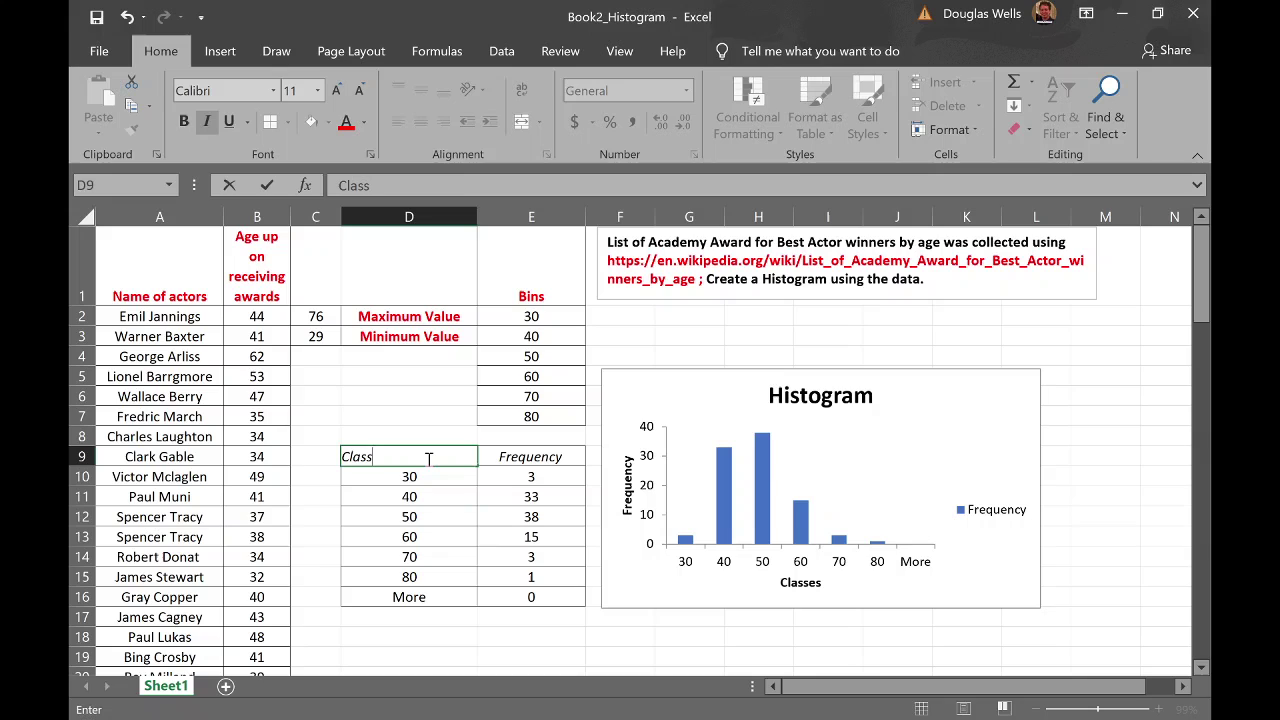
{"action": "type", "text": "es"}
{"action": "left_click", "coordinate": [425, 476]}
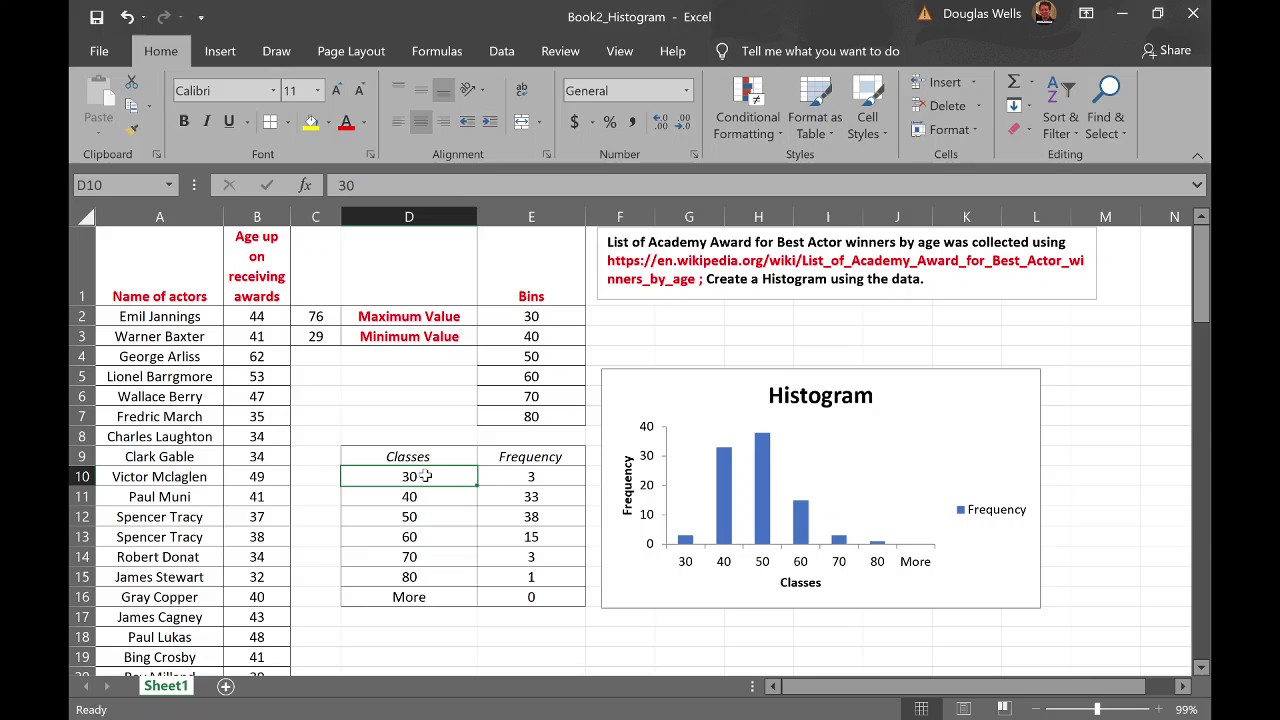
Relabel D10:D15 as 21-30, 31-40, 41-50, 51-60, 61-70 and 71-80
{"action": "type", "text": "21-"}
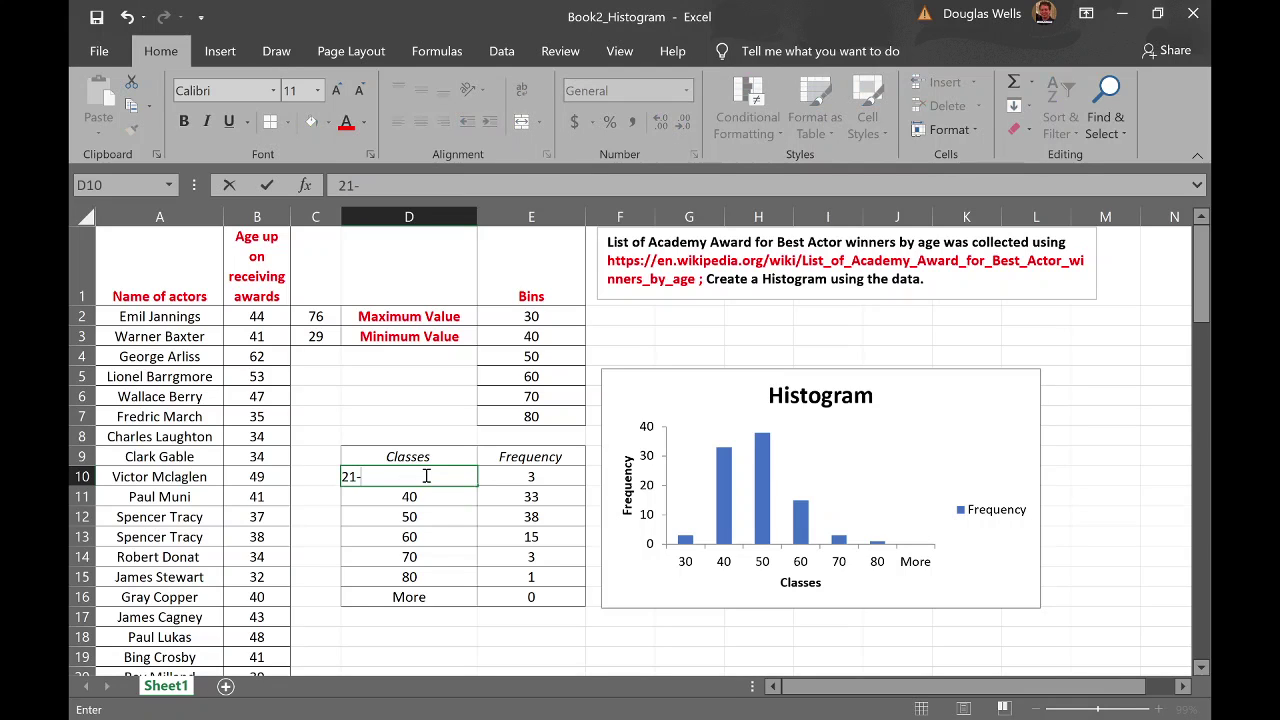
{"action": "type", "text": "30"}
{"action": "left_click", "coordinate": [382, 497]}
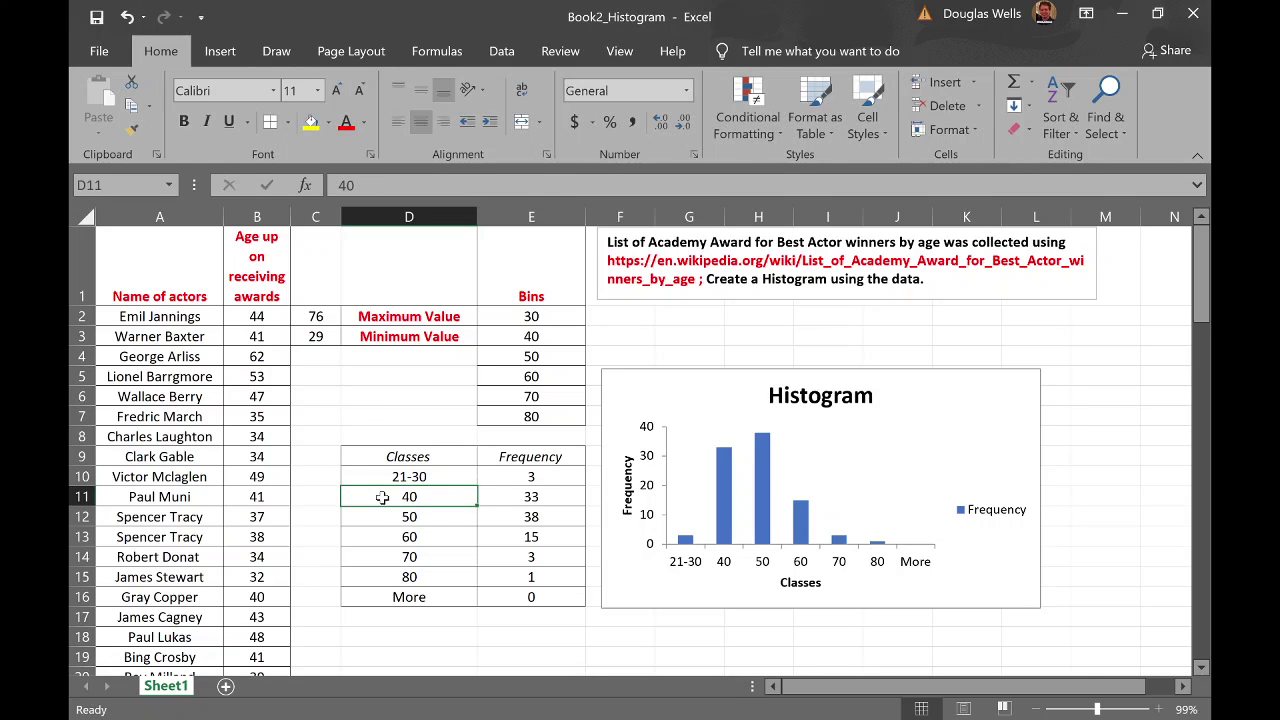
{"action": "type", "text": "31-"}
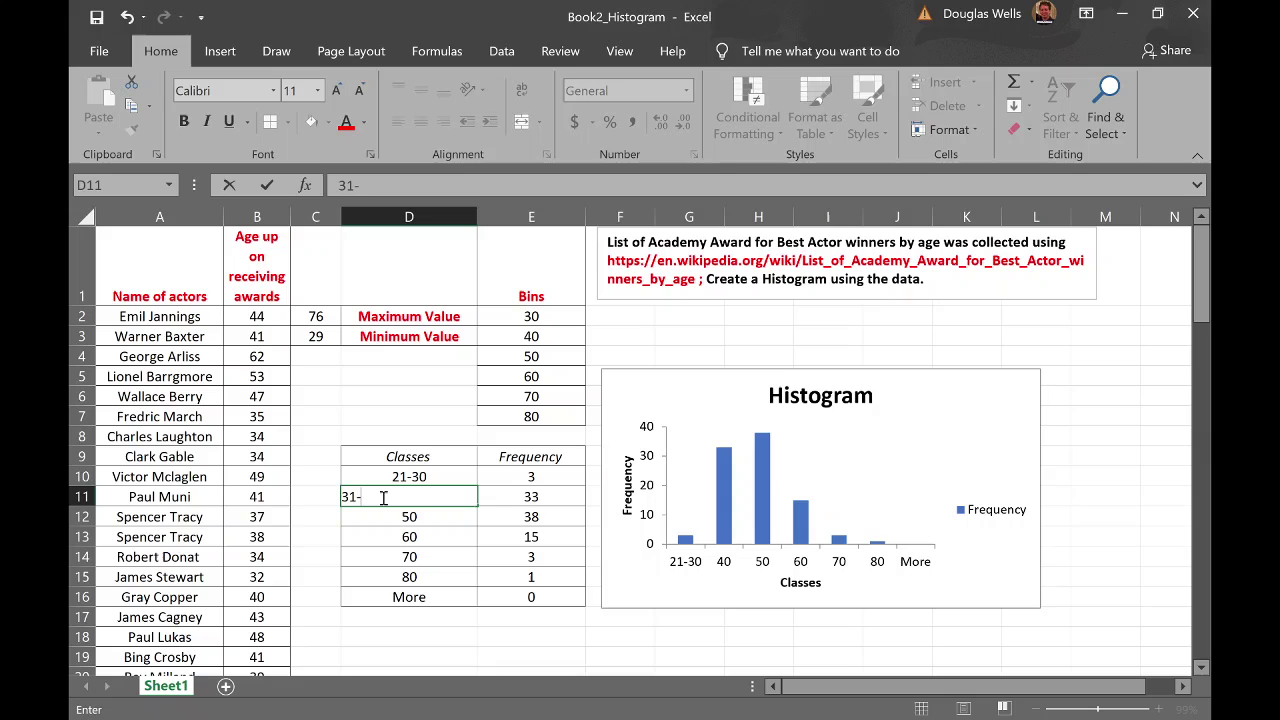
{"action": "type", "text": "40"}
{"action": "key", "text": "Return"}
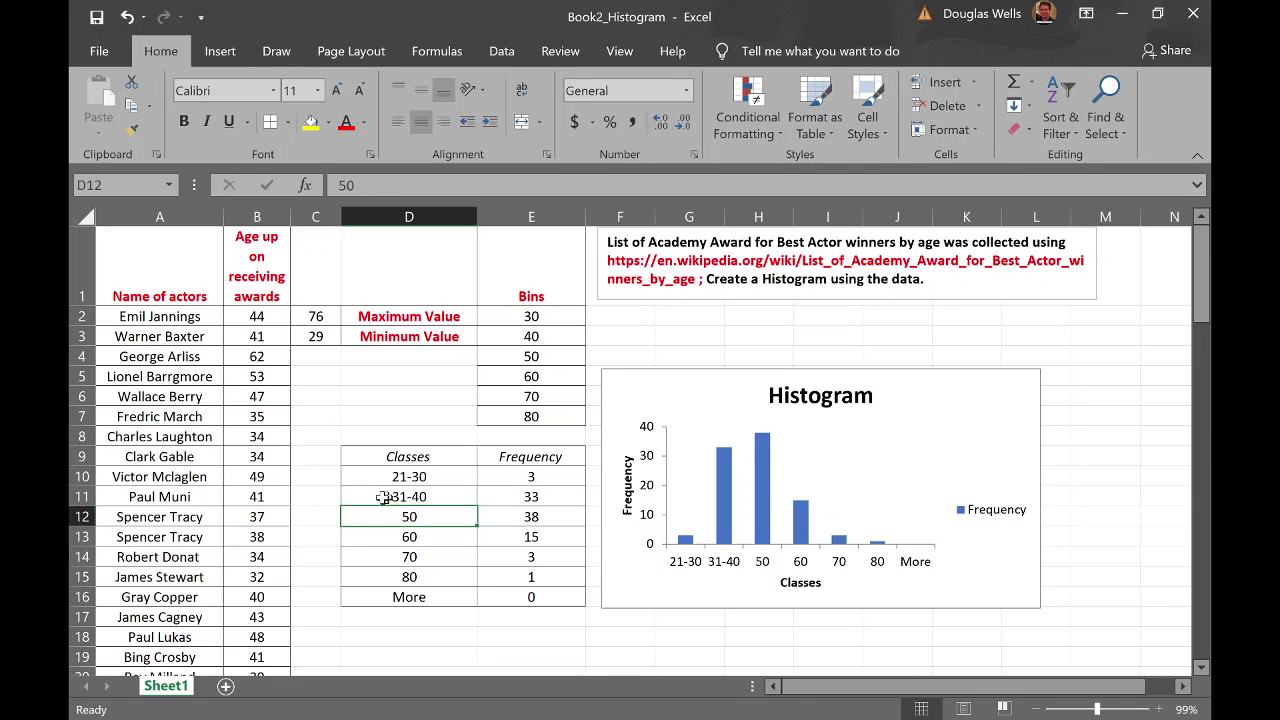
{"action": "type", "text": "4`-50"}
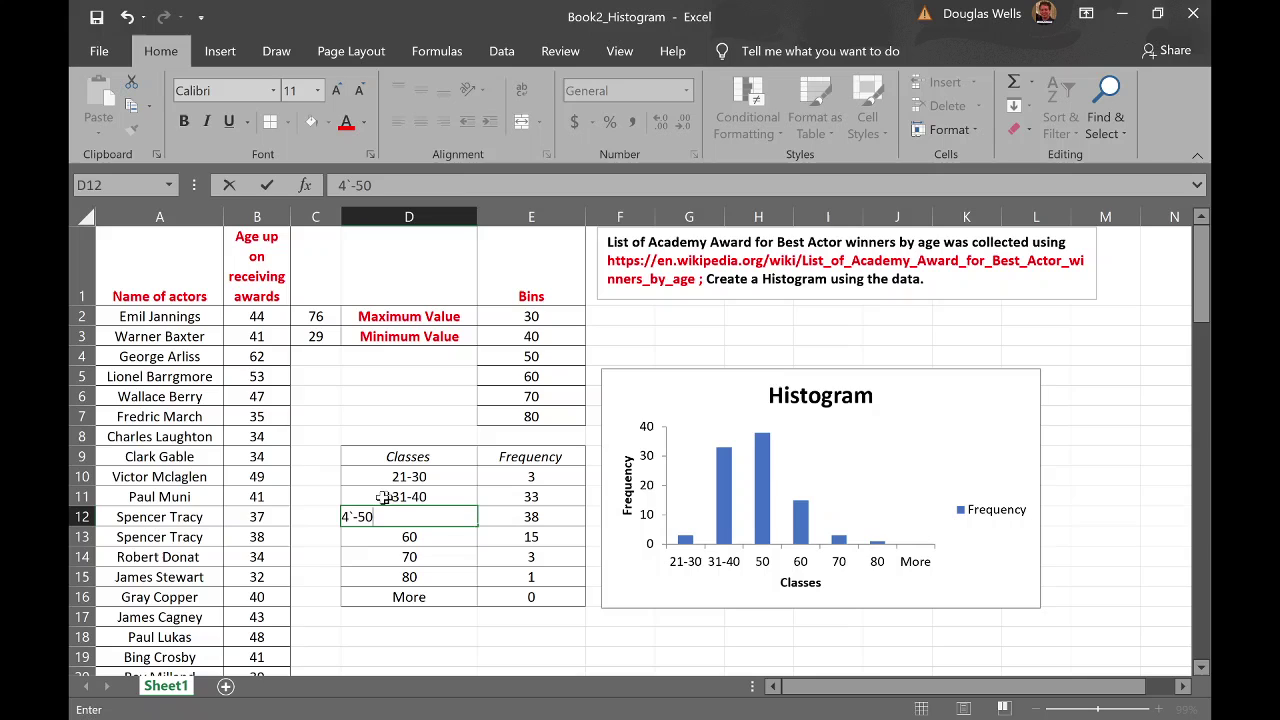
{"action": "key", "text": "BackSpace"}
{"action": "key", "text": "BackSpace"}
{"action": "type", "text": "-5"}
{"action": "key", "text": "Return"}
{"action": "type", "text": "5"}
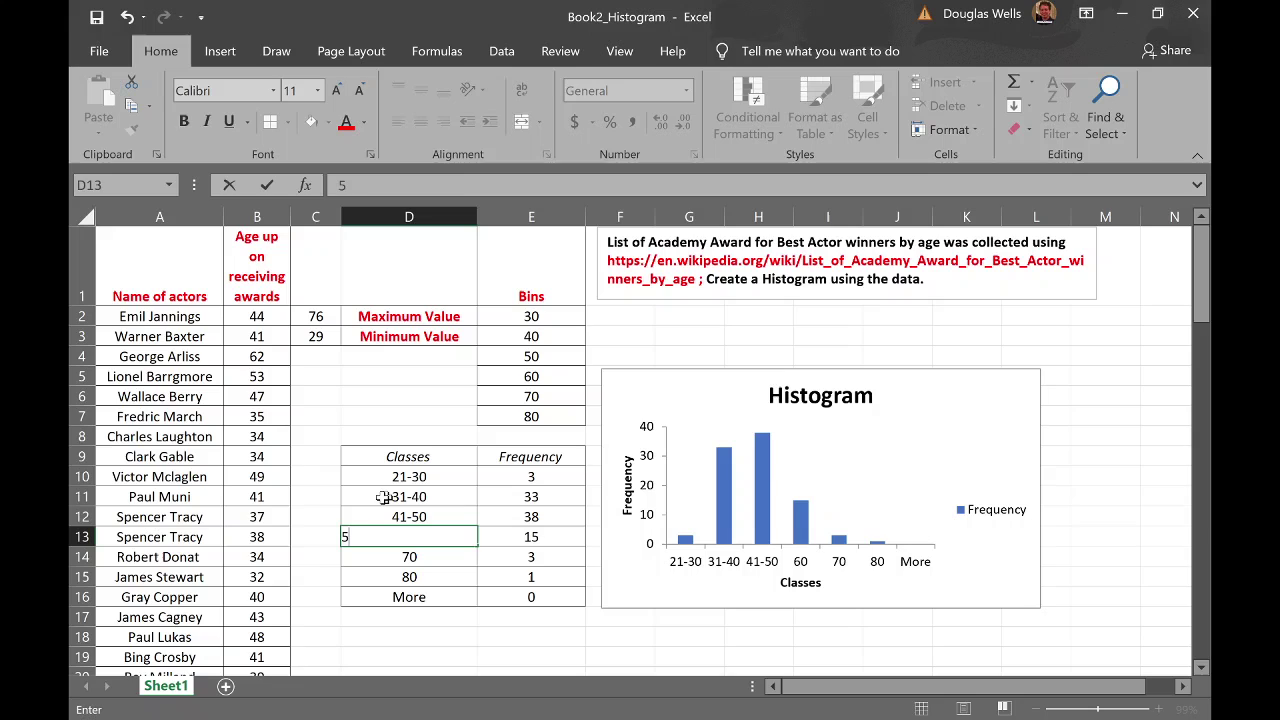
{"action": "type", "text": "1-60"}
{"action": "key", "text": "Return"}
{"action": "type", "text": "61-"}
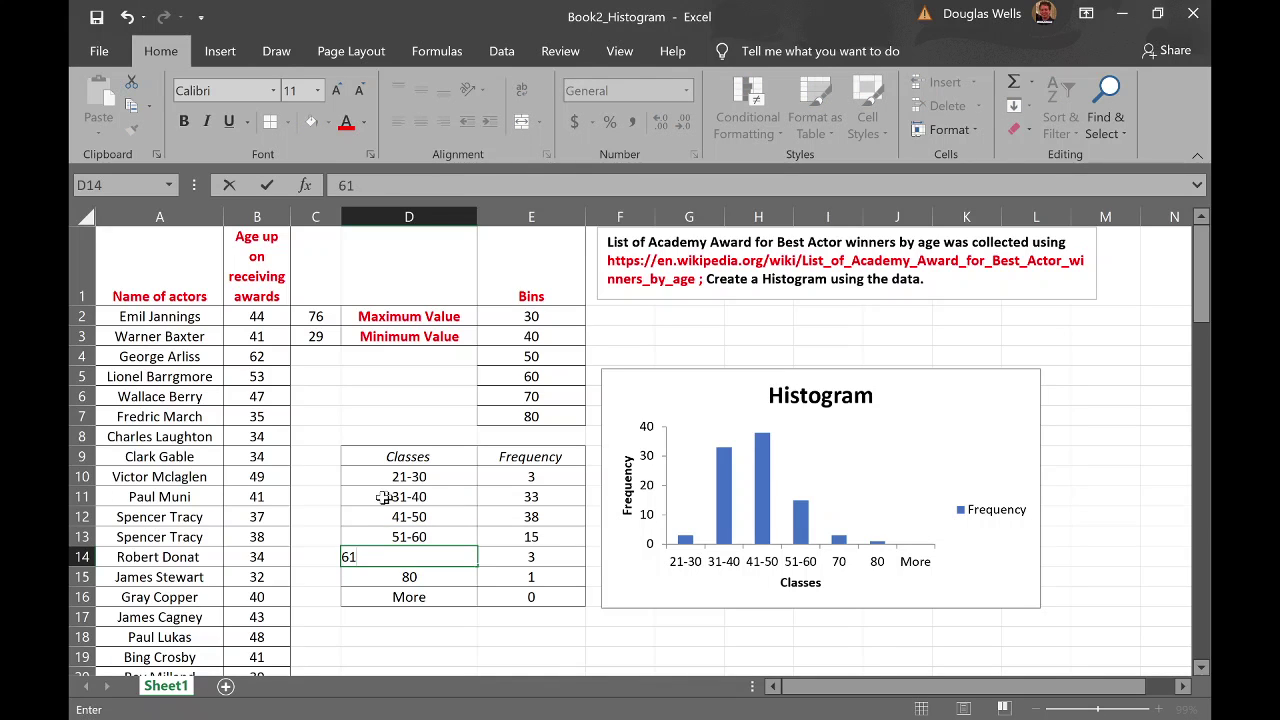
{"action": "type", "text": "70"}
{"action": "key", "text": "Return"}
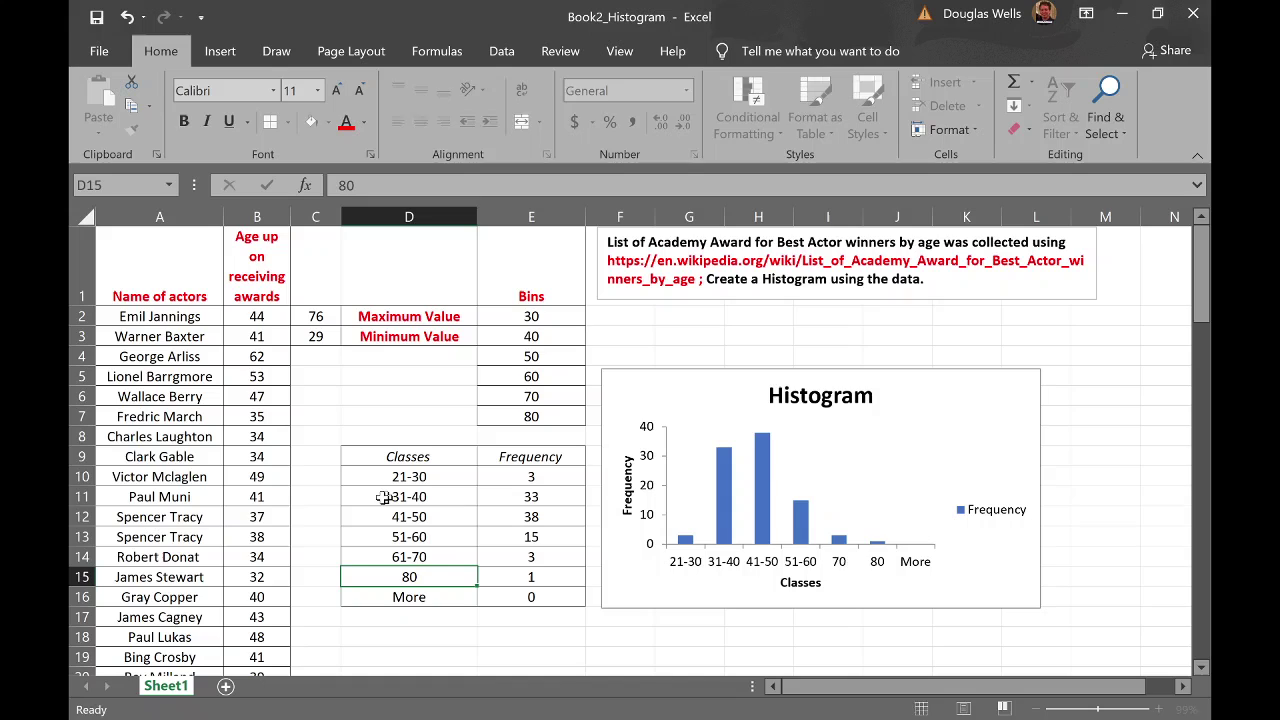
{"action": "type", "text": "71-8"}
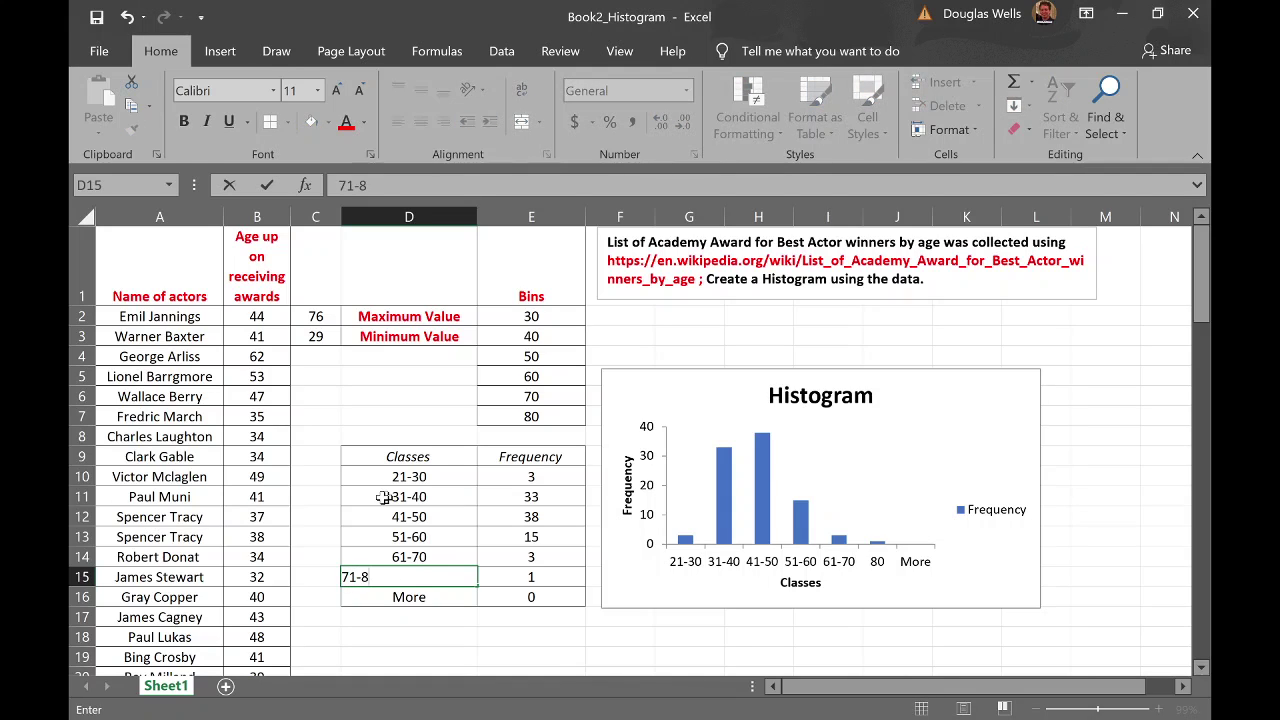
{"action": "type", "text": "0"}
{"action": "key", "text": "Return"}
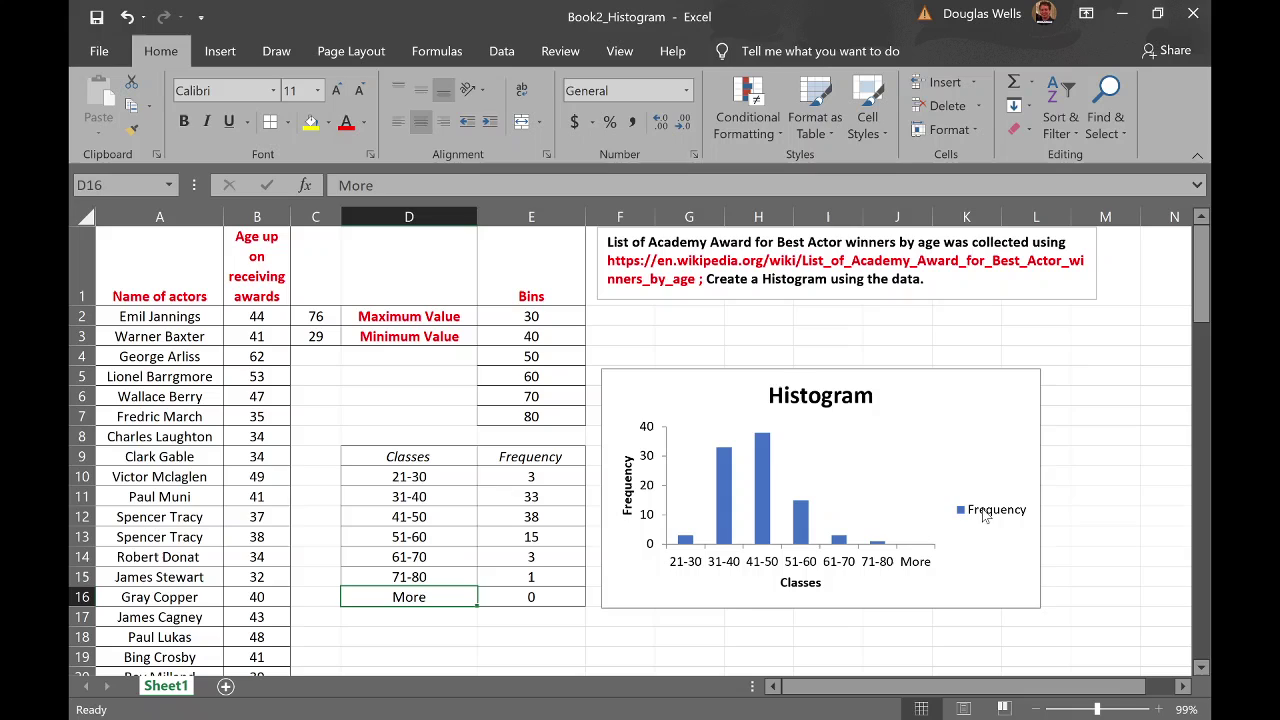
Delete the Frequency legend and set the bar series Gap Width to 0%
{"action": "left_click", "coordinate": [988, 512]}
{"action": "key", "text": "Delete"}
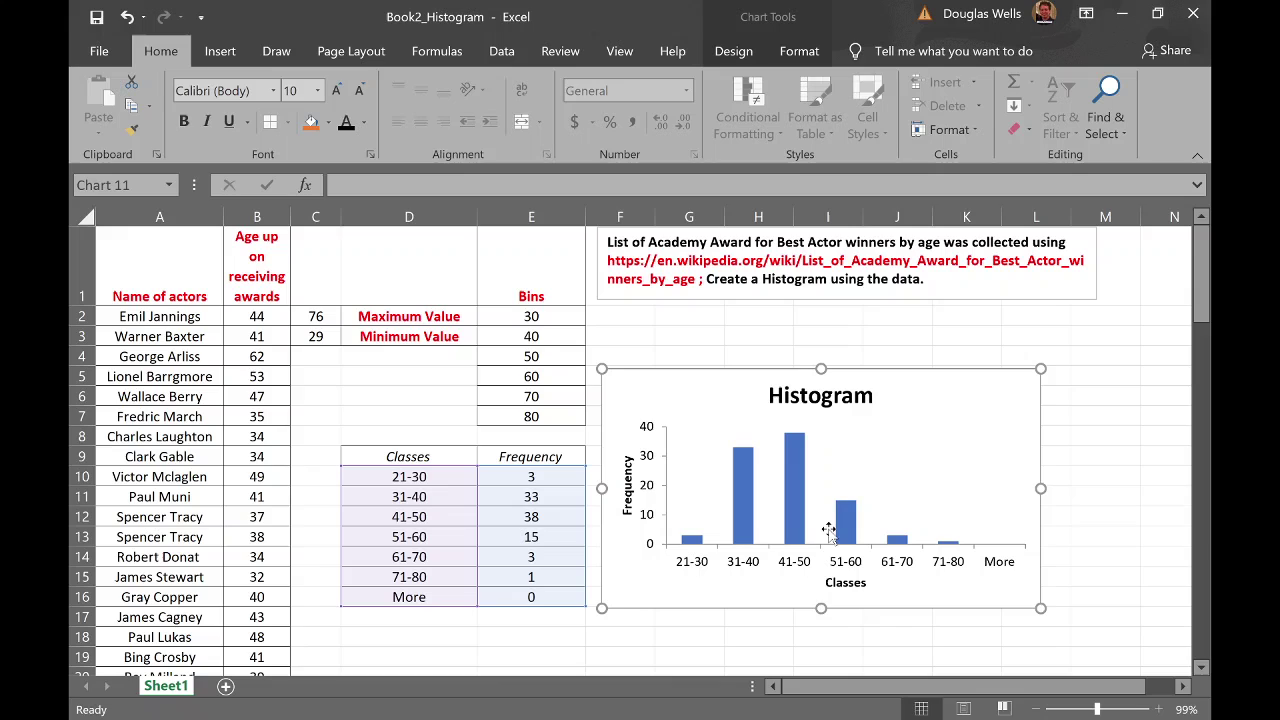
{"action": "left_click", "coordinate": [848, 537]}
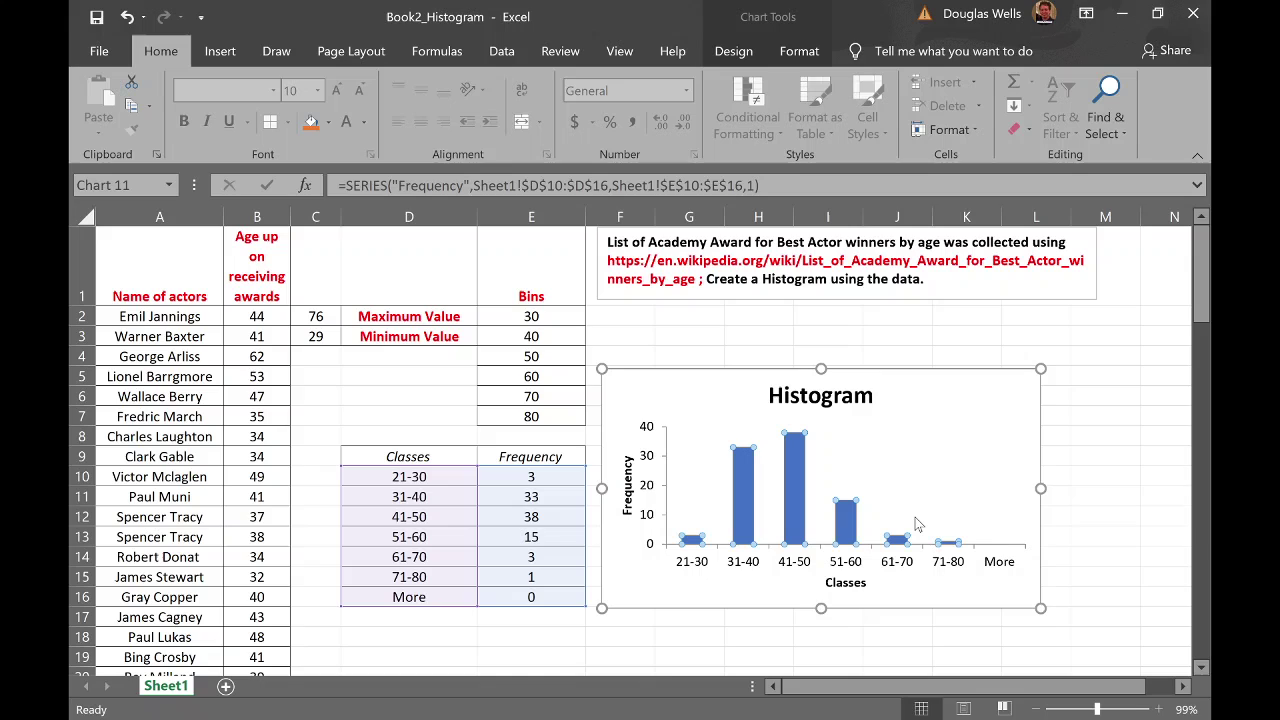
{"action": "key", "text": "ctrl+1"}
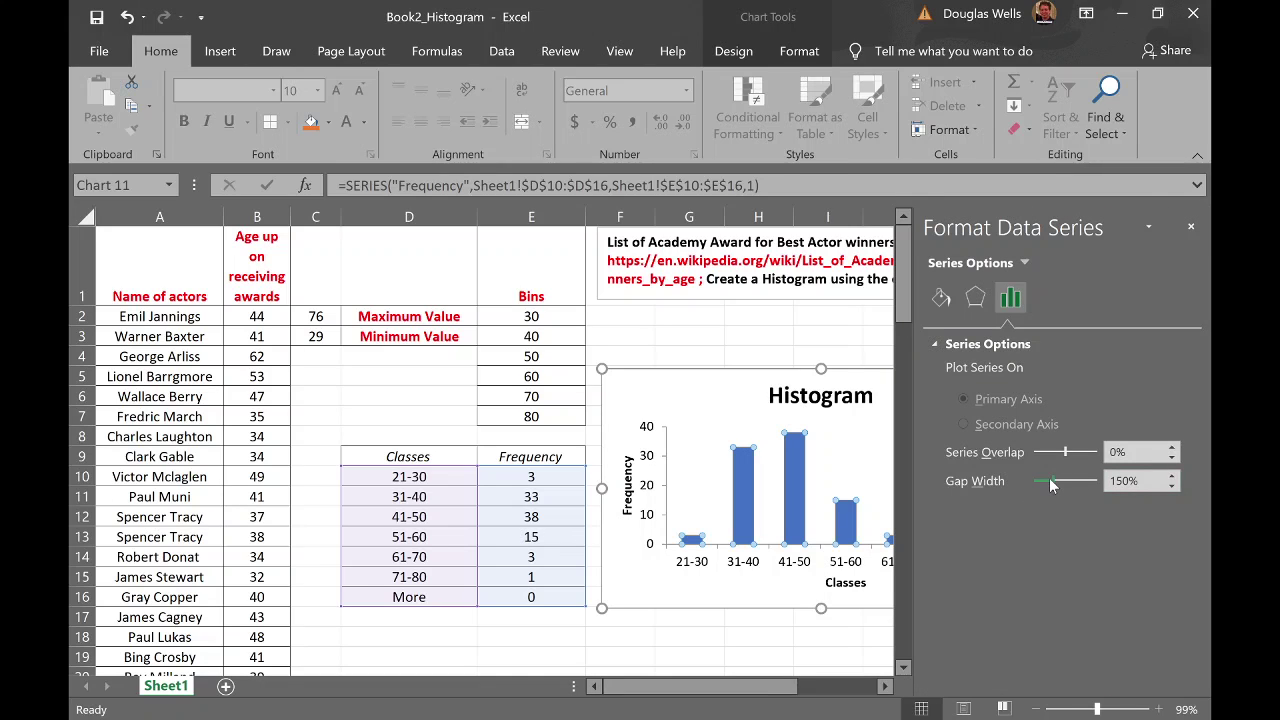
{"action": "left_click_drag", "start_coordinate": [1056, 486], "coordinate": [1034, 488]}
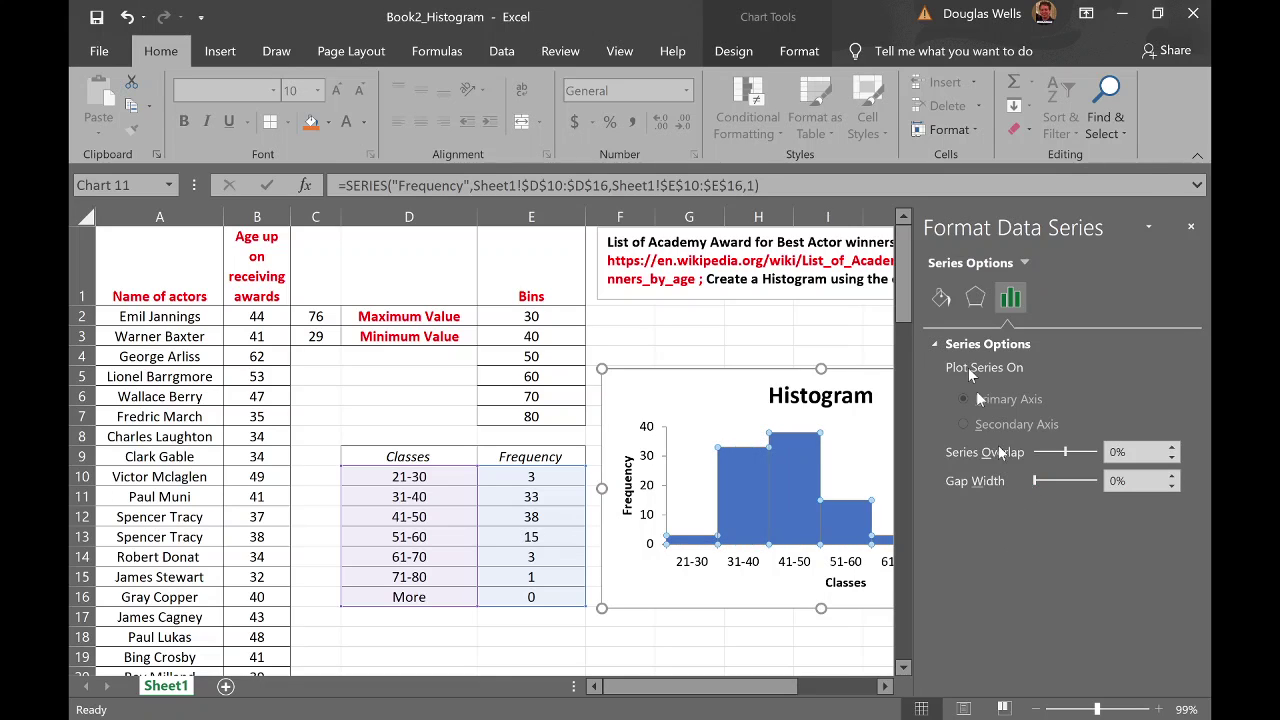
In Fill & Line, give the bar series a yellow fill and a solid red 1 pt border
{"action": "left_click", "coordinate": [941, 298]}
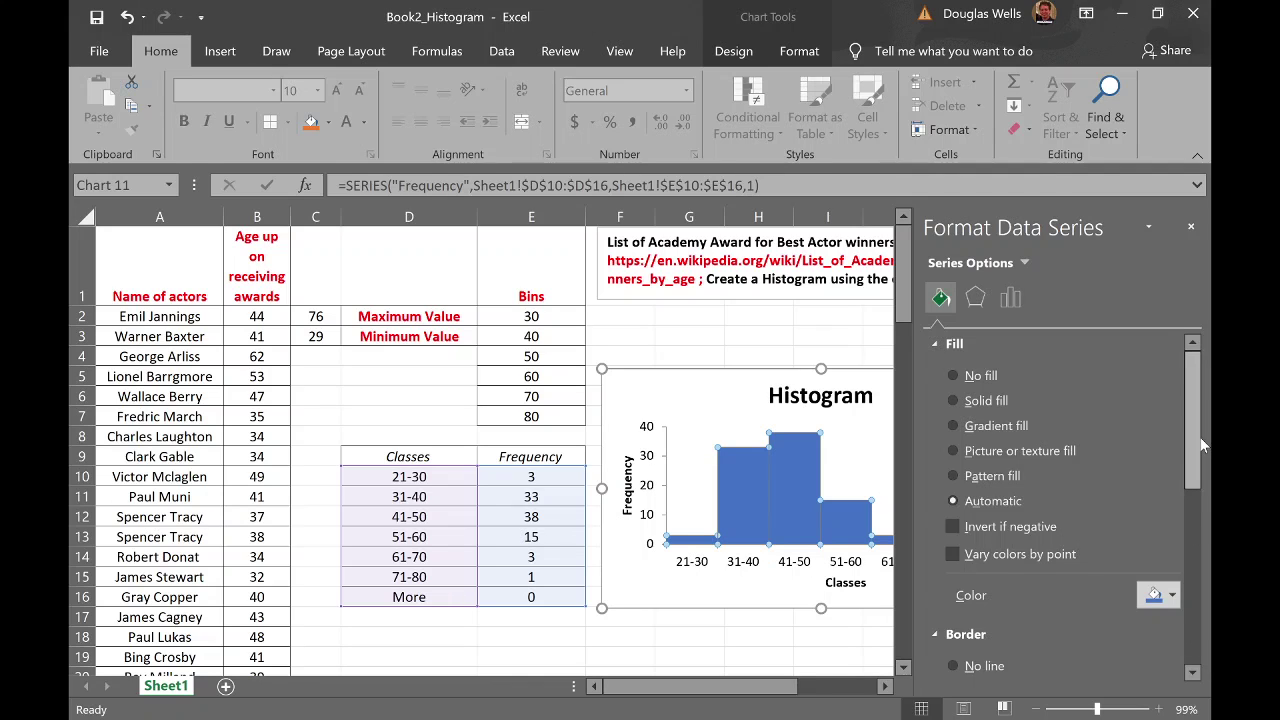
{"action": "left_click_drag", "start_coordinate": [1194, 446], "coordinate": [1187, 491]}
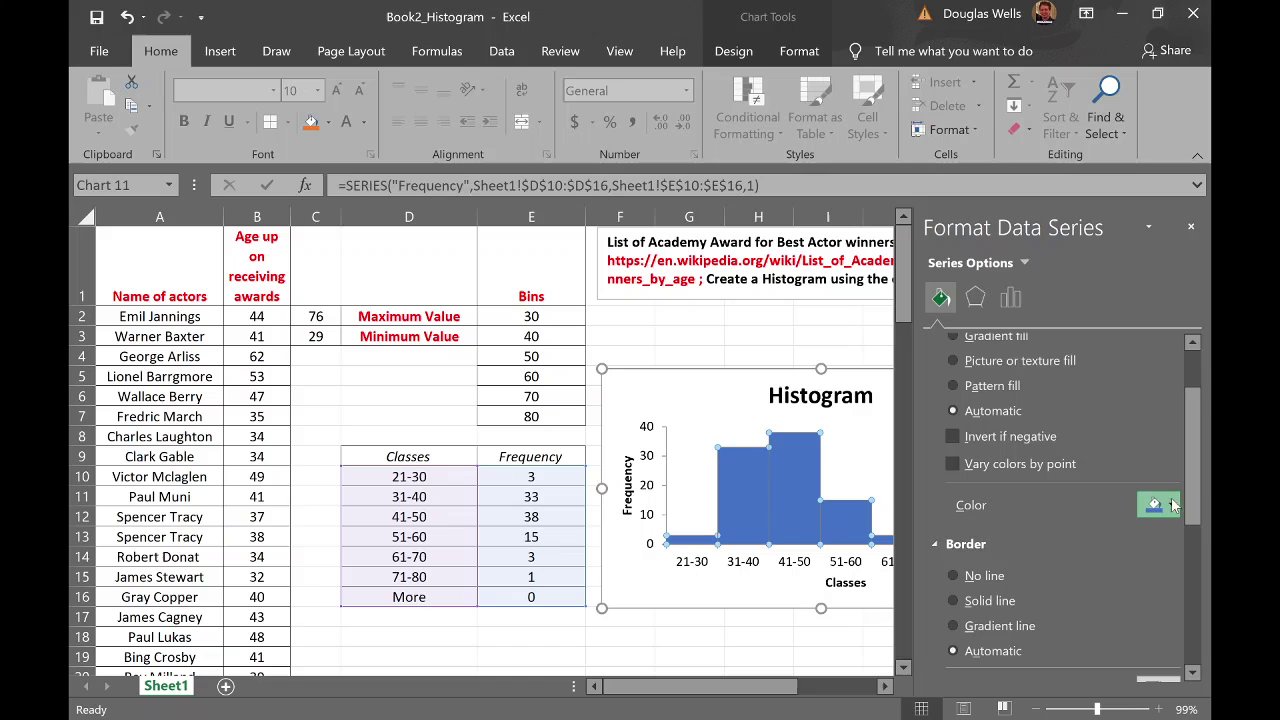
{"action": "left_click", "coordinate": [1086, 414]}
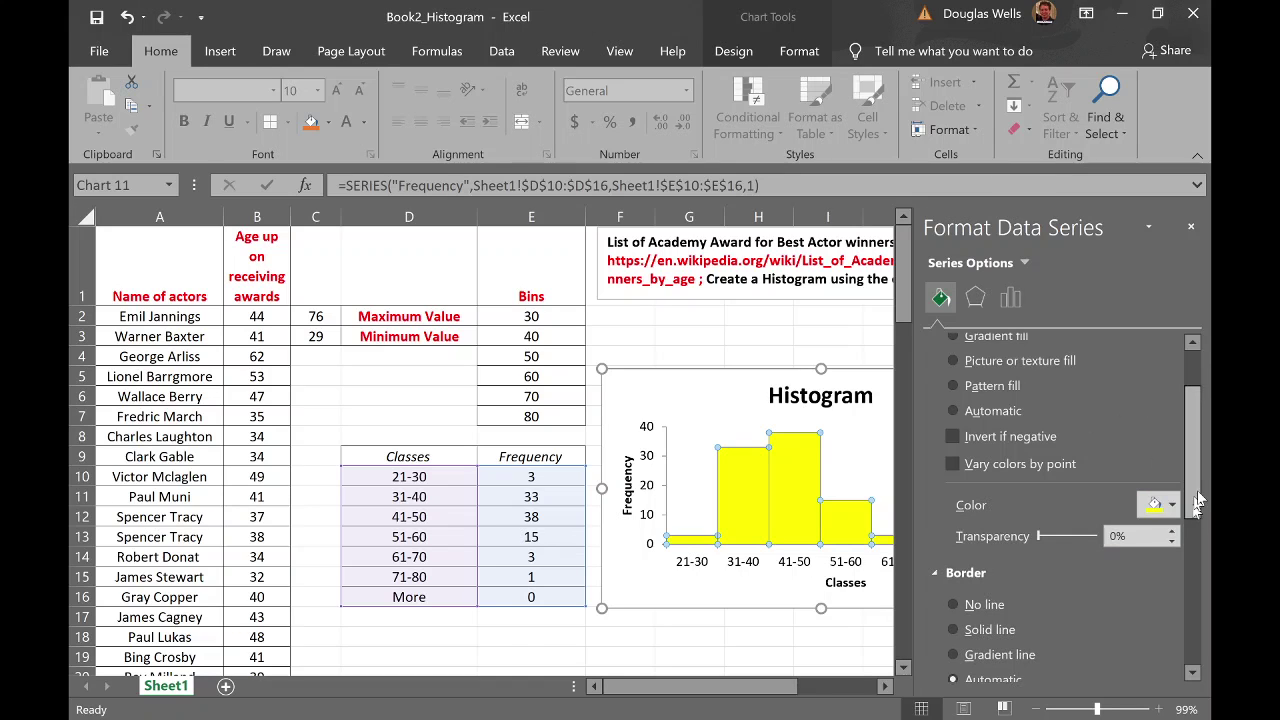
{"action": "left_click_drag", "start_coordinate": [1195, 512], "coordinate": [1207, 597]}
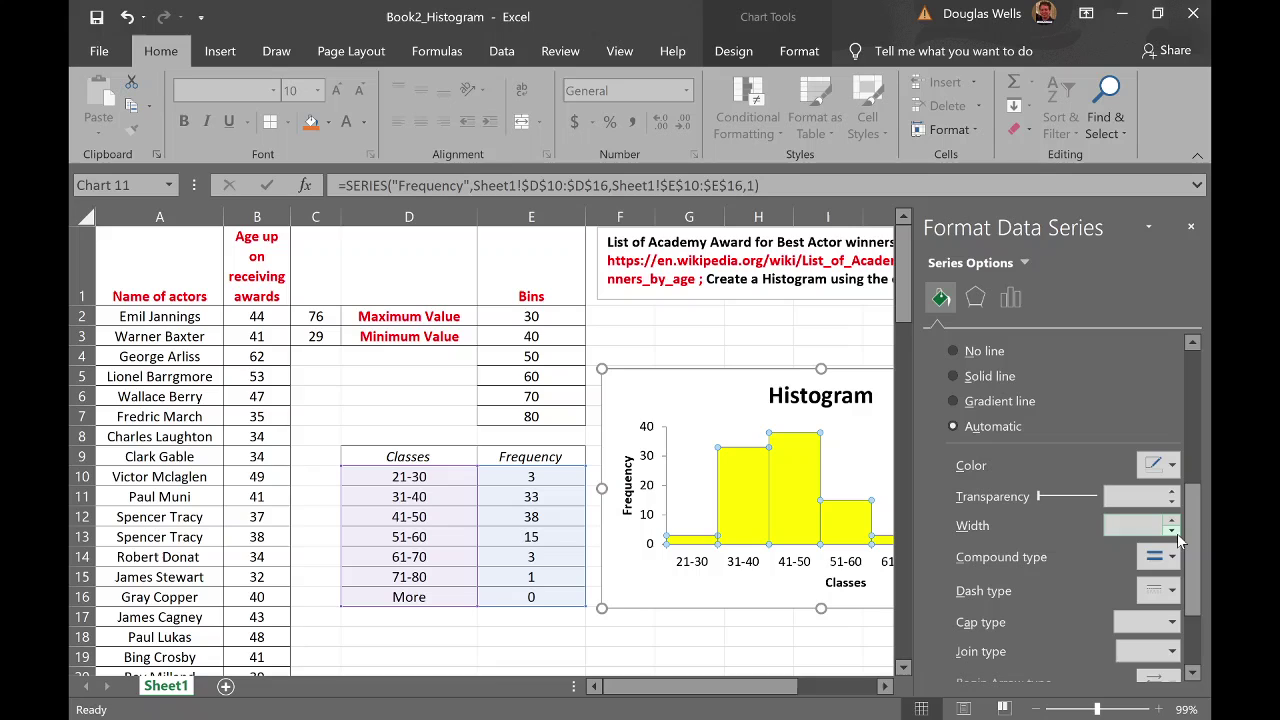
{"action": "left_click", "coordinate": [1172, 521]}
{"action": "left_click", "coordinate": [1172, 530]}
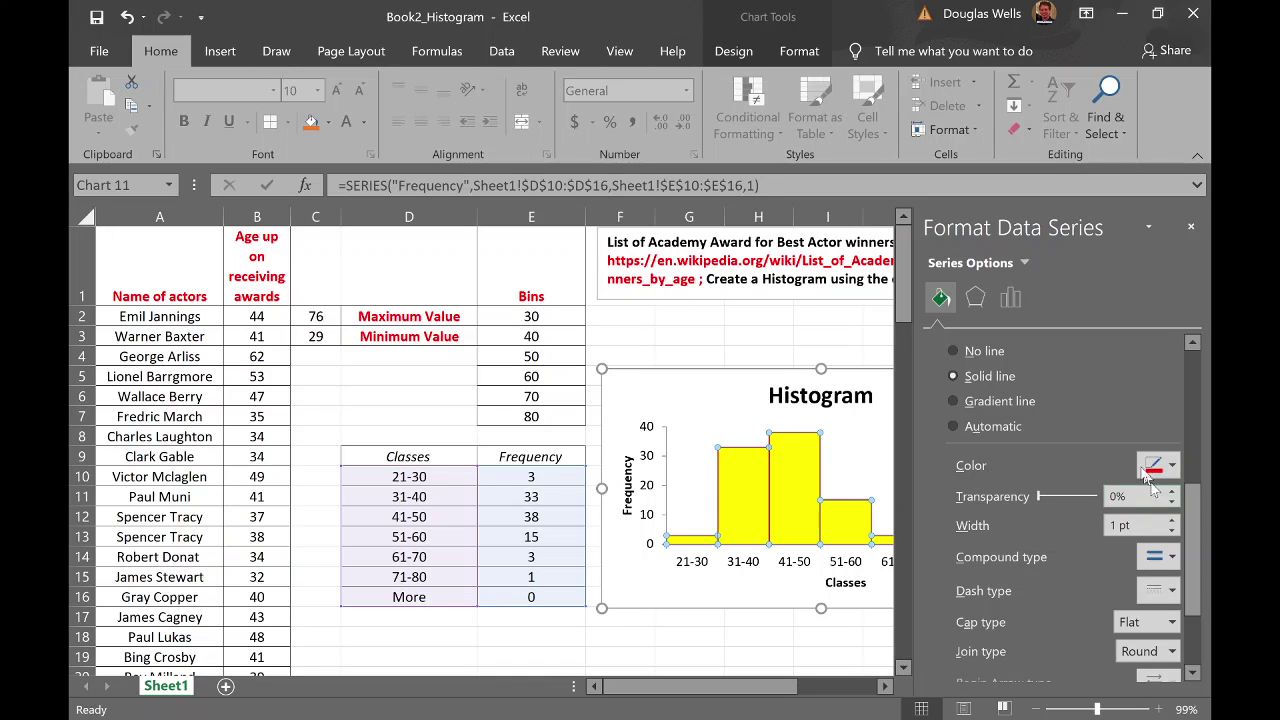
{"action": "left_click", "coordinate": [1193, 228]}
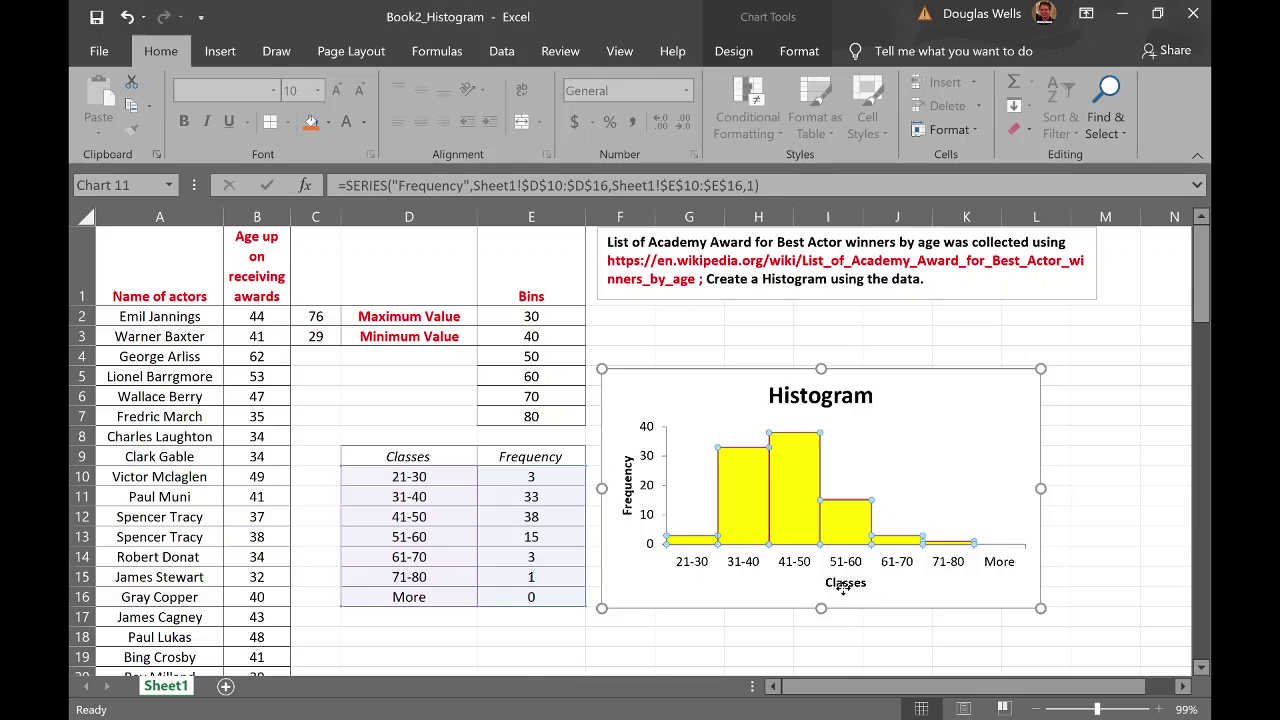
Change the histogram's horizontal axis title from 'Classes' to 'Class Boundaries'
{"action": "left_click", "coordinate": [844, 585]}
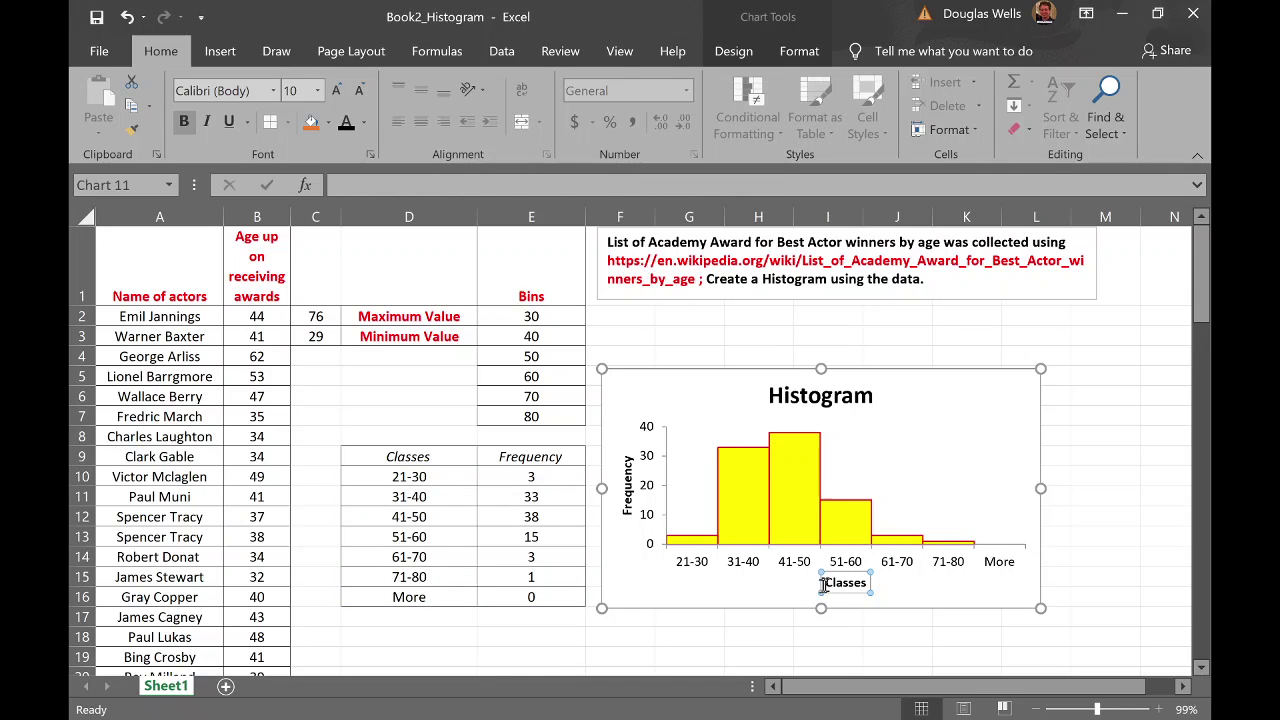
{"action": "left_click_drag", "start_coordinate": [828, 582], "coordinate": [866, 582]}
{"action": "key", "text": "Delete"}
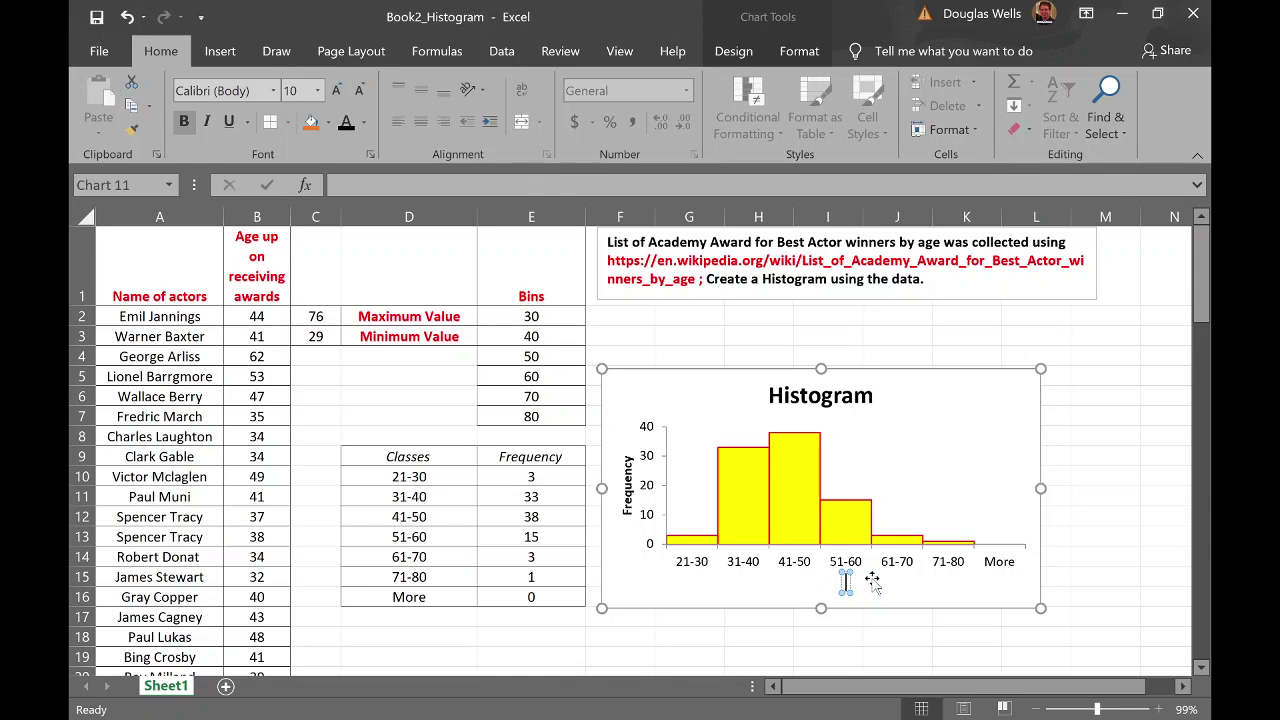
{"action": "type", "text": "Class Bo"}
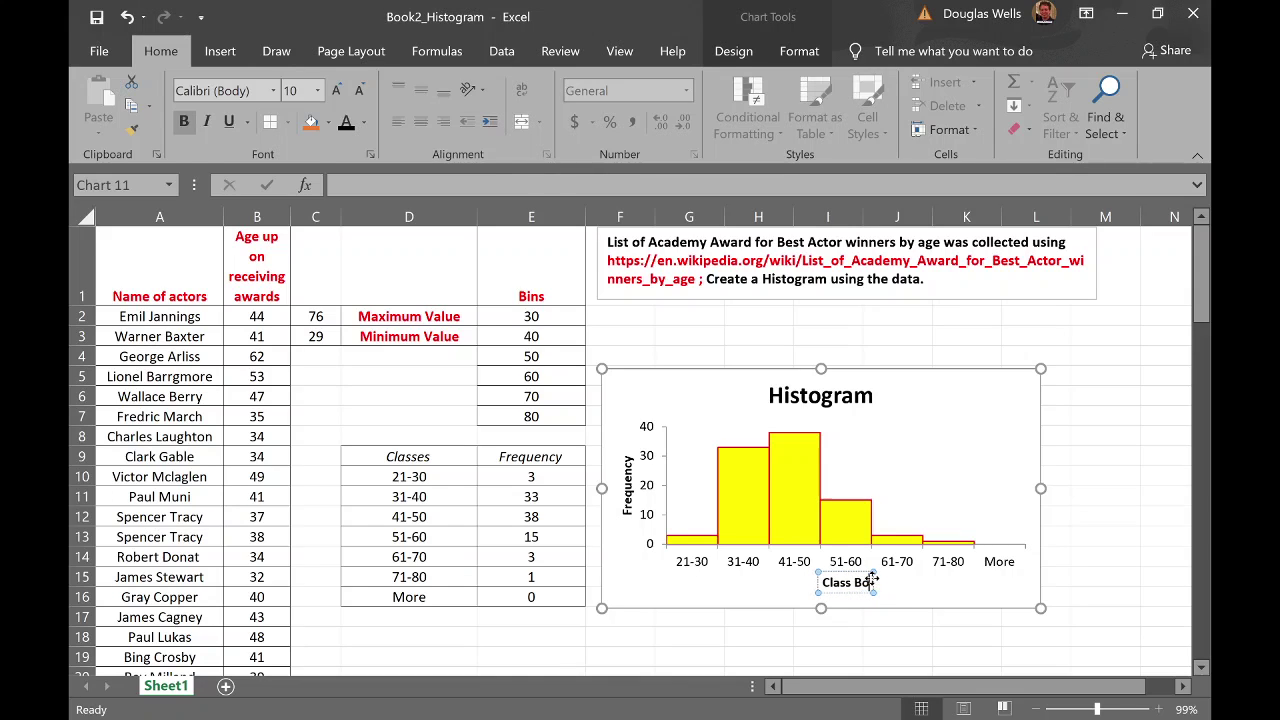
{"action": "type", "text": "undar"}
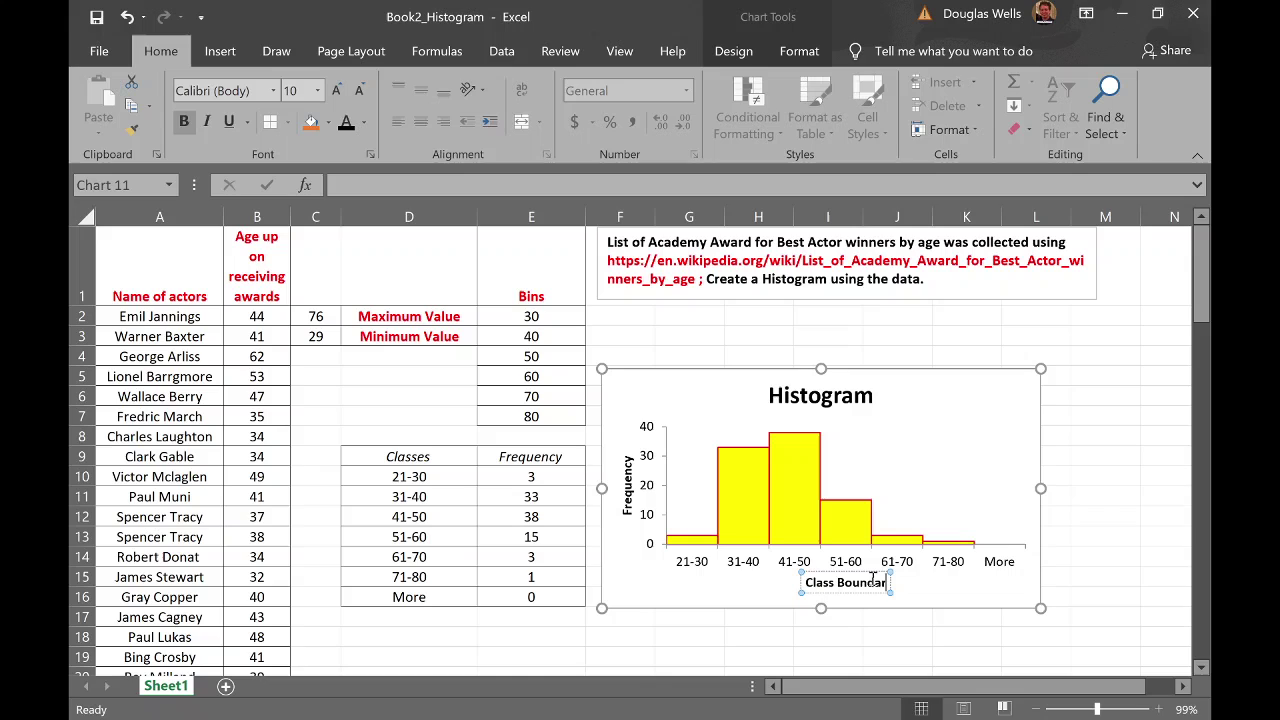
{"action": "type", "text": "ies"}
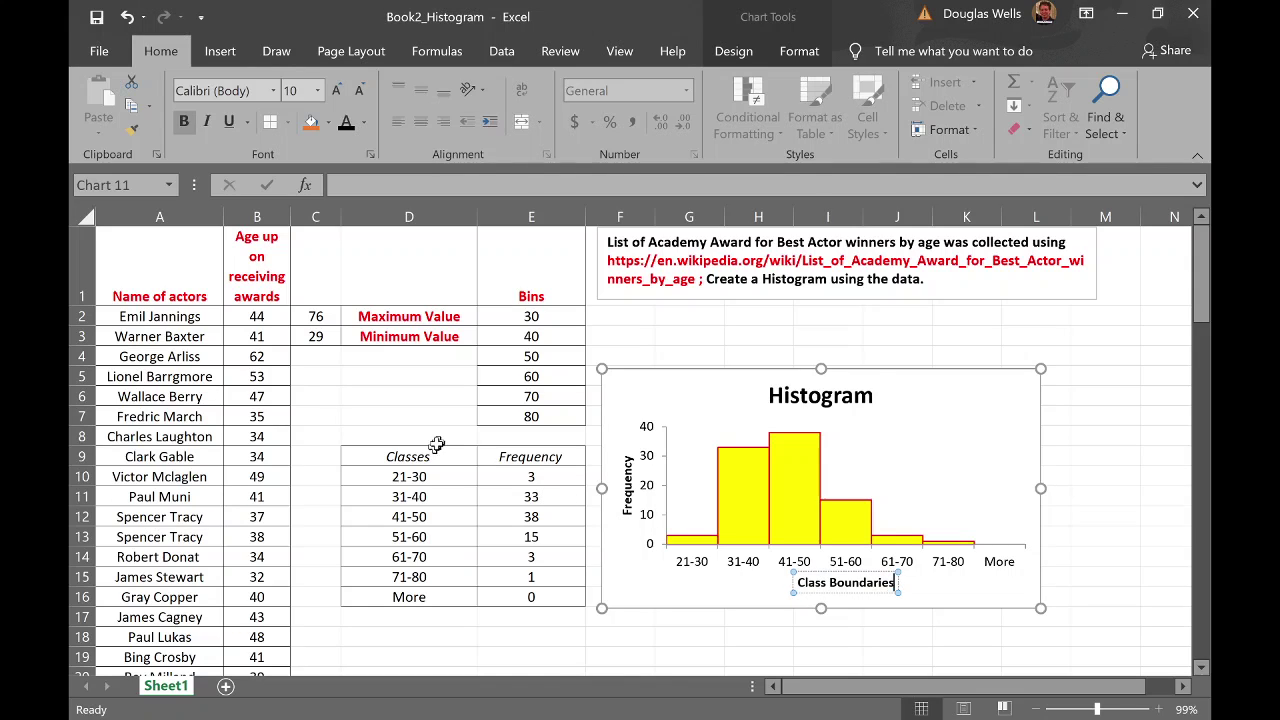
{"action": "left_click", "coordinate": [433, 456]}
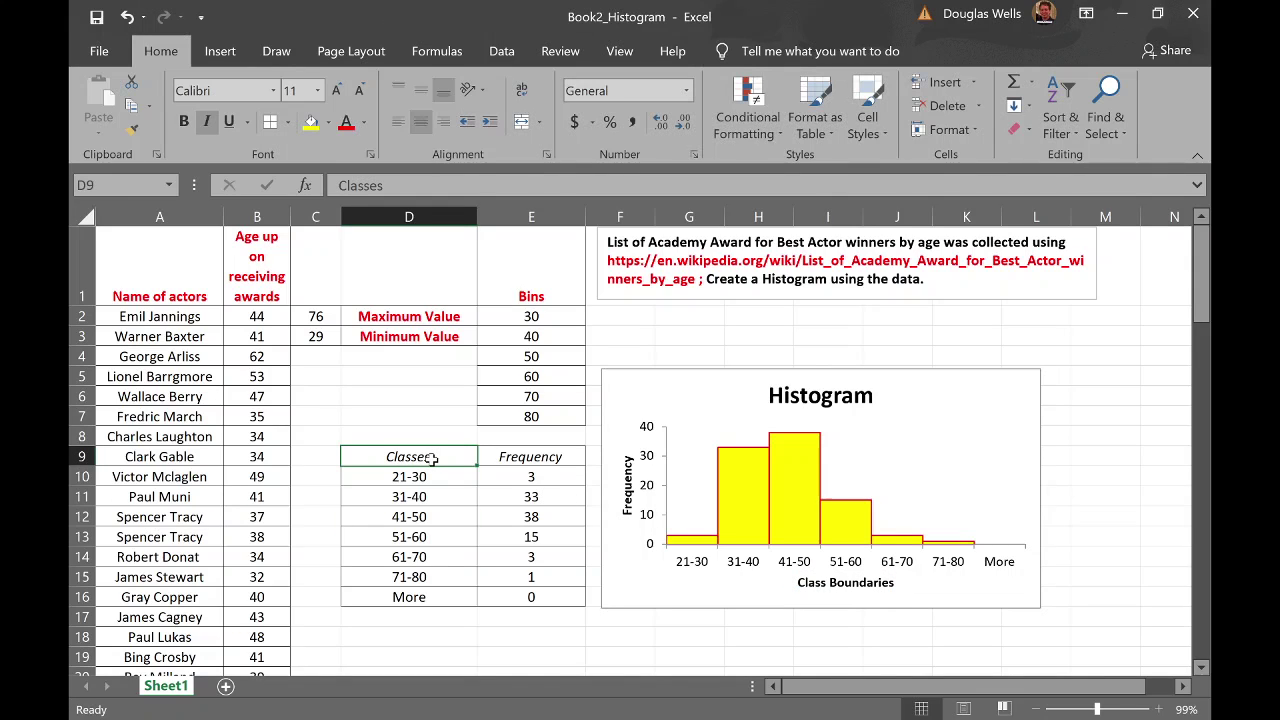
Head the column 'Class Boundaries' and enter the first boundaries 20.5, 30.5 and 40.5
{"action": "type", "text": "C"}
{"action": "type", "text": "lass Bou"}
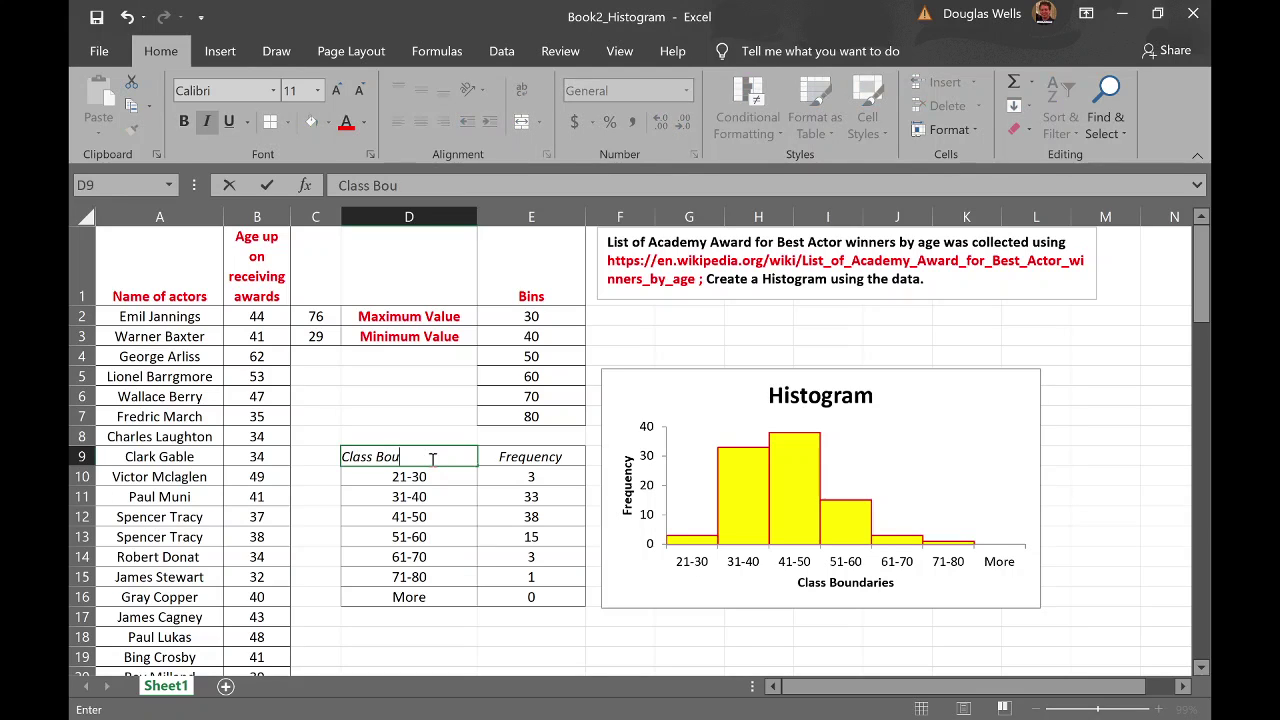
{"action": "type", "text": "ndaries"}
{"action": "key", "text": "Return"}
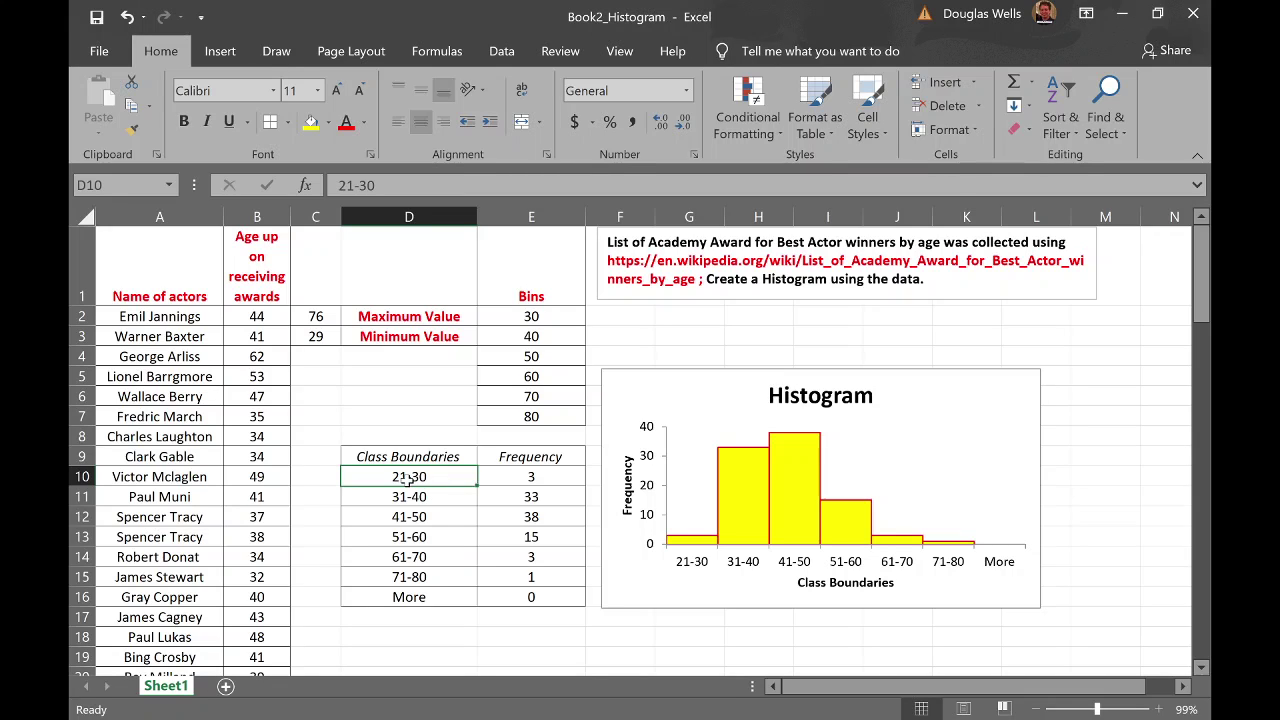
{"action": "type", "text": "20."}
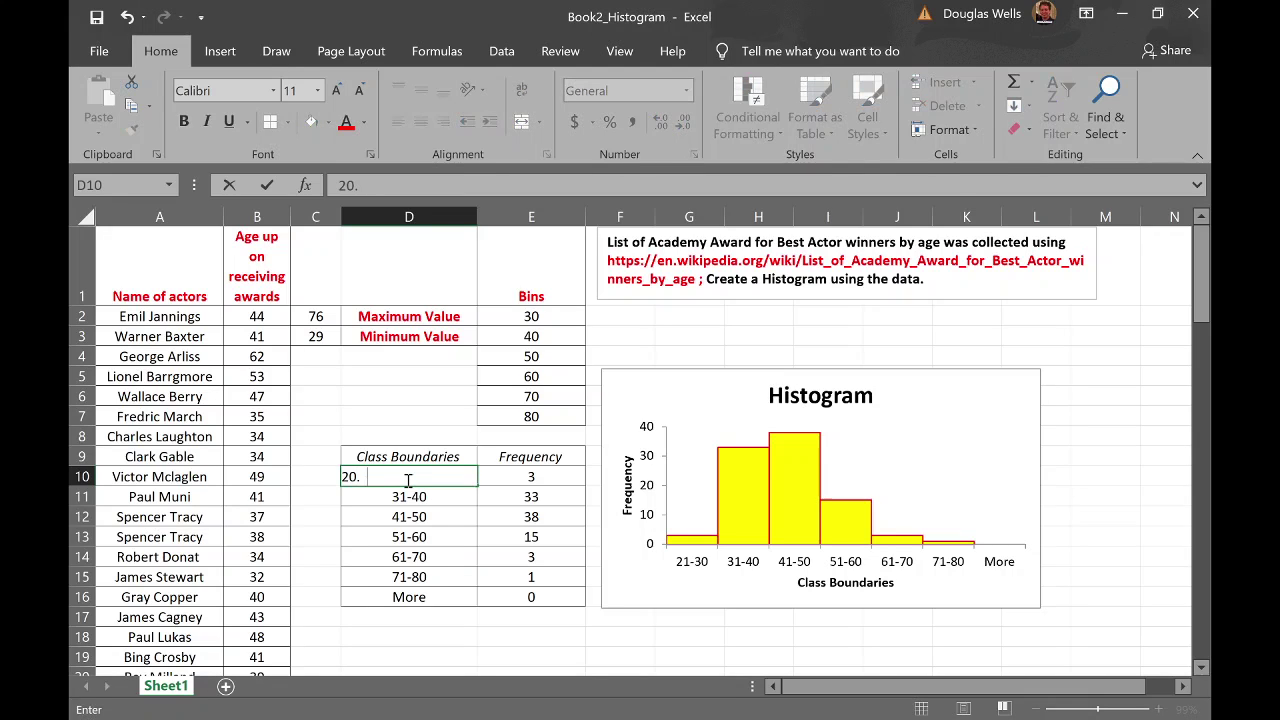
{"action": "type", "text": "5"}
{"action": "key", "text": "Return"}
{"action": "type", "text": "30"}
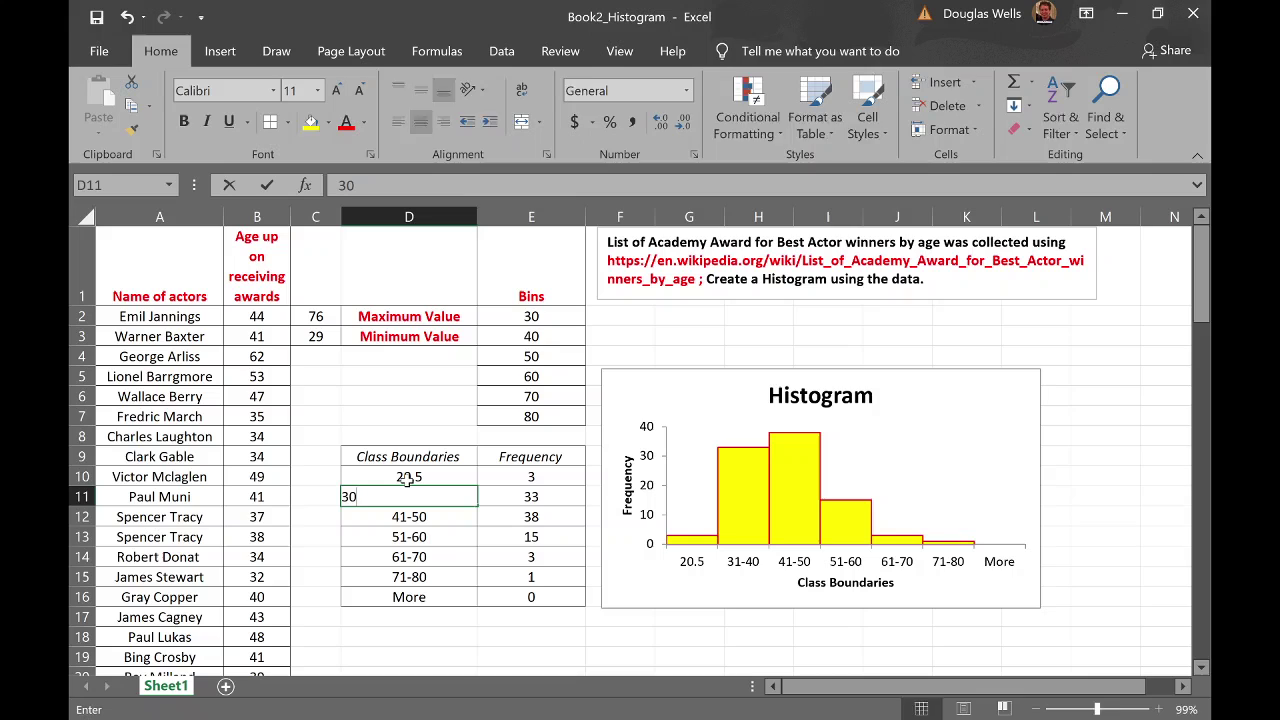
{"action": "type", "text": ".5"}
{"action": "key", "text": "Return"}
{"action": "key", "text": "F2"}
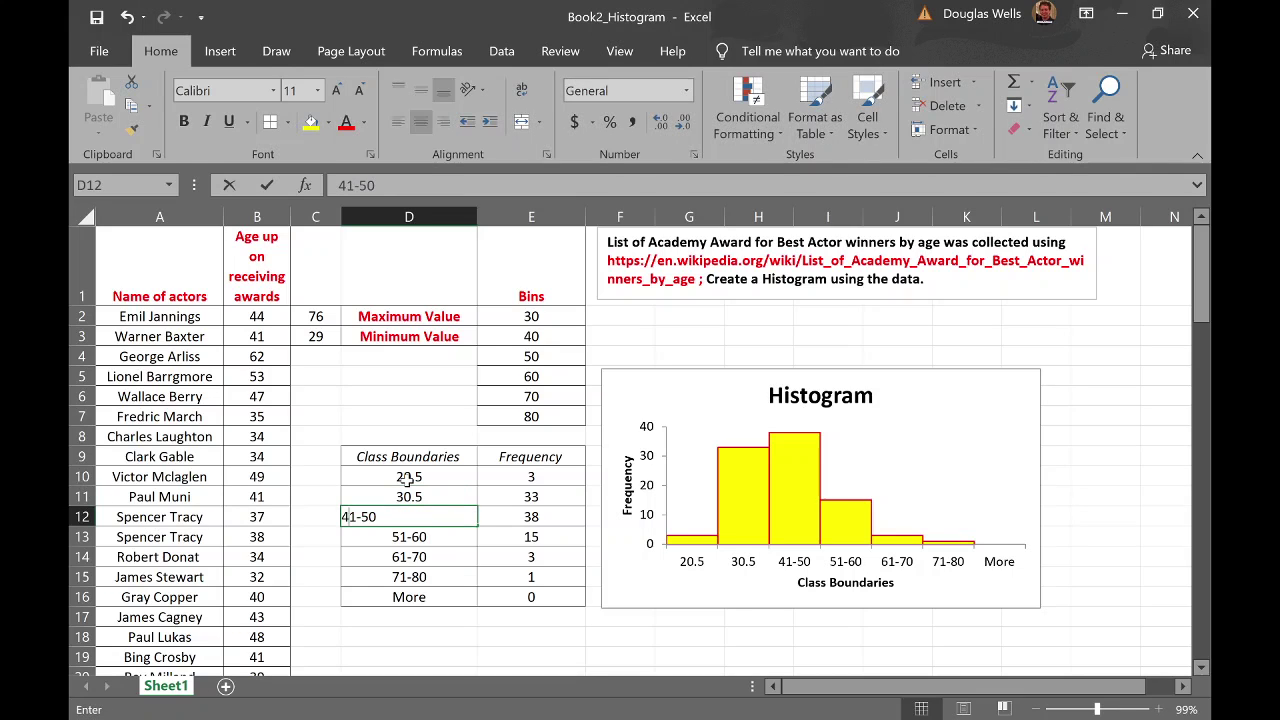
{"action": "type", "text": "40.5"}
{"action": "key", "text": "Return"}
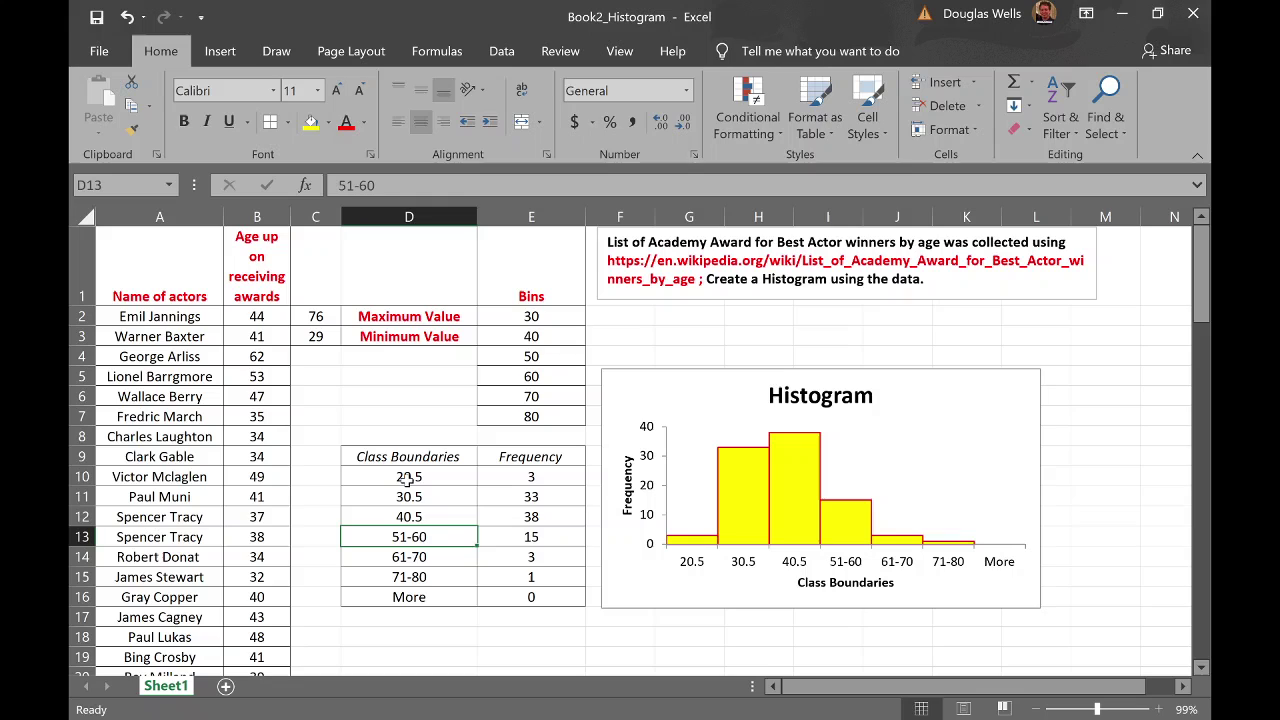
Enter the remaining boundaries 50.5, 60.5 and 70.5, then start typing 80.5
{"action": "type", "text": "50"}
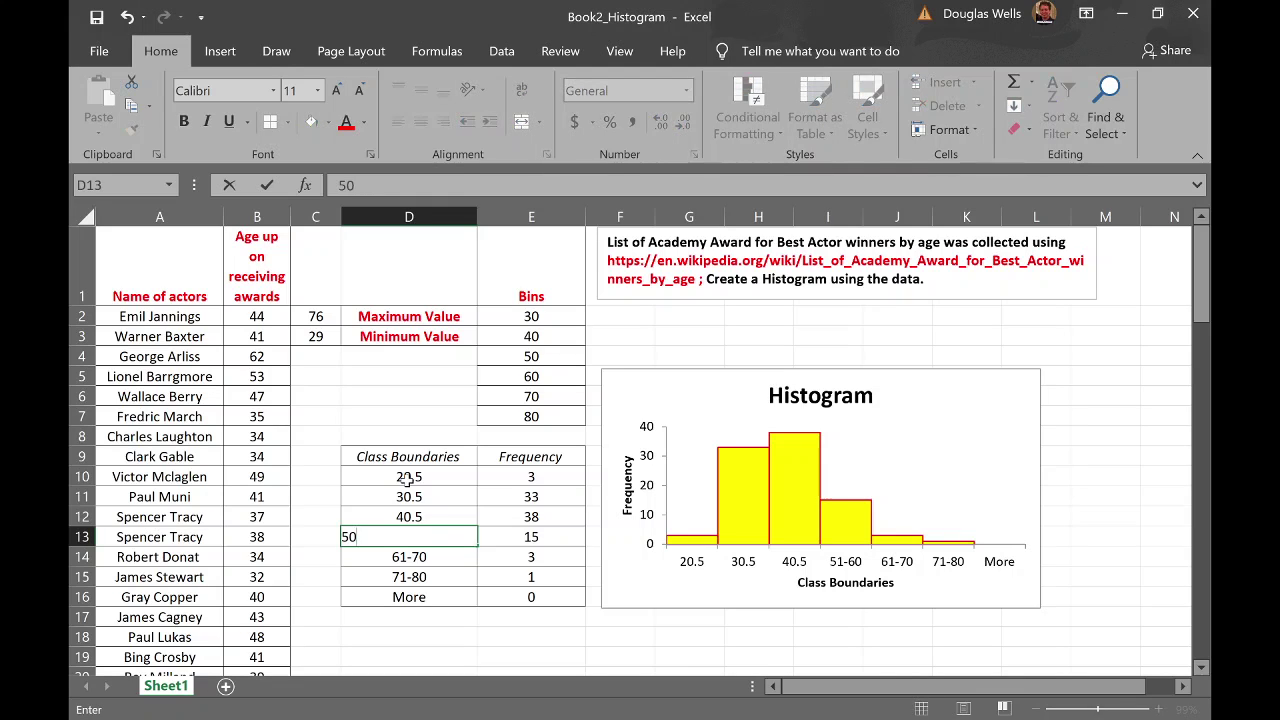
{"action": "type", "text": ".5"}
{"action": "key", "text": "Return"}
{"action": "type", "text": "60"}
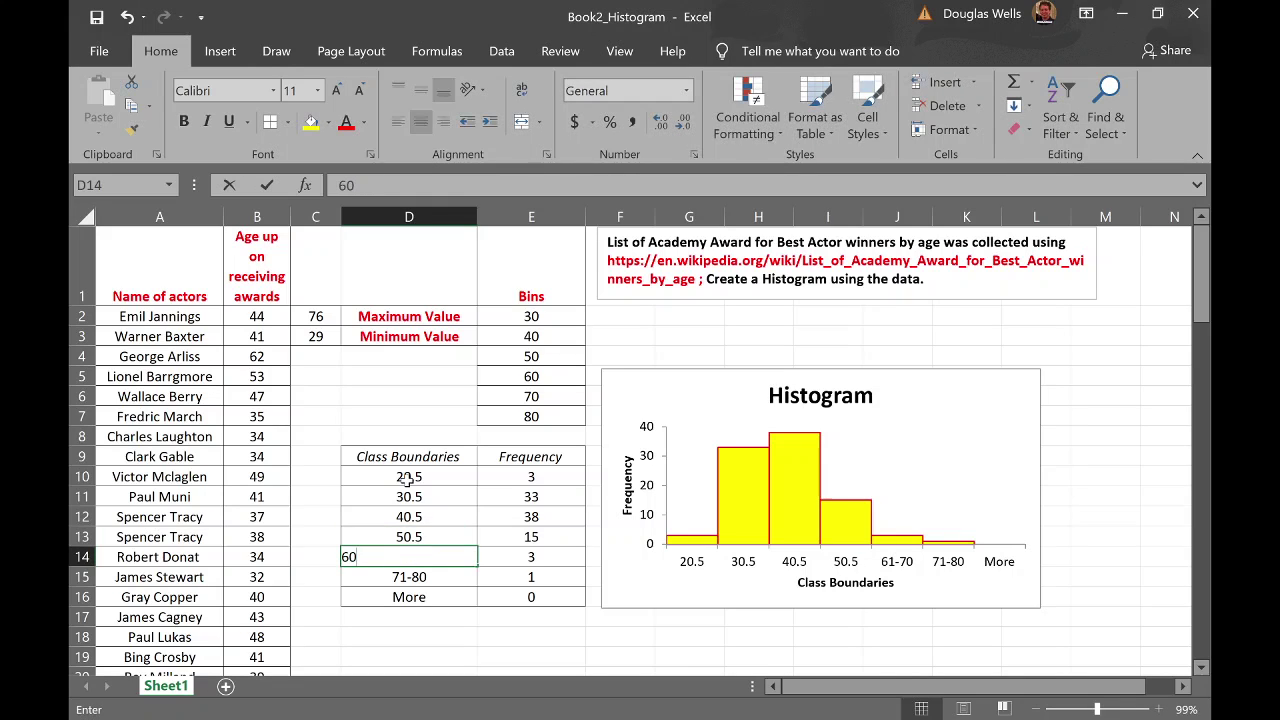
{"action": "type", "text": ".5"}
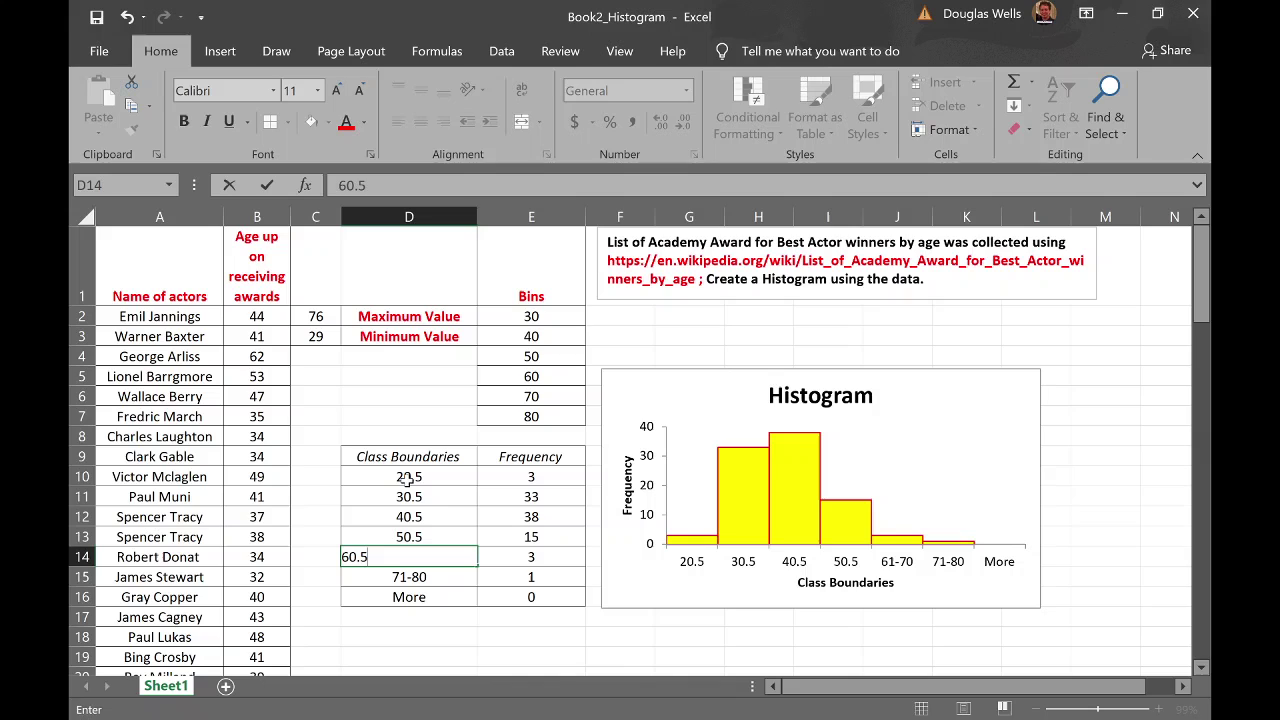
{"action": "key", "text": "Return"}
{"action": "type", "text": "70."}
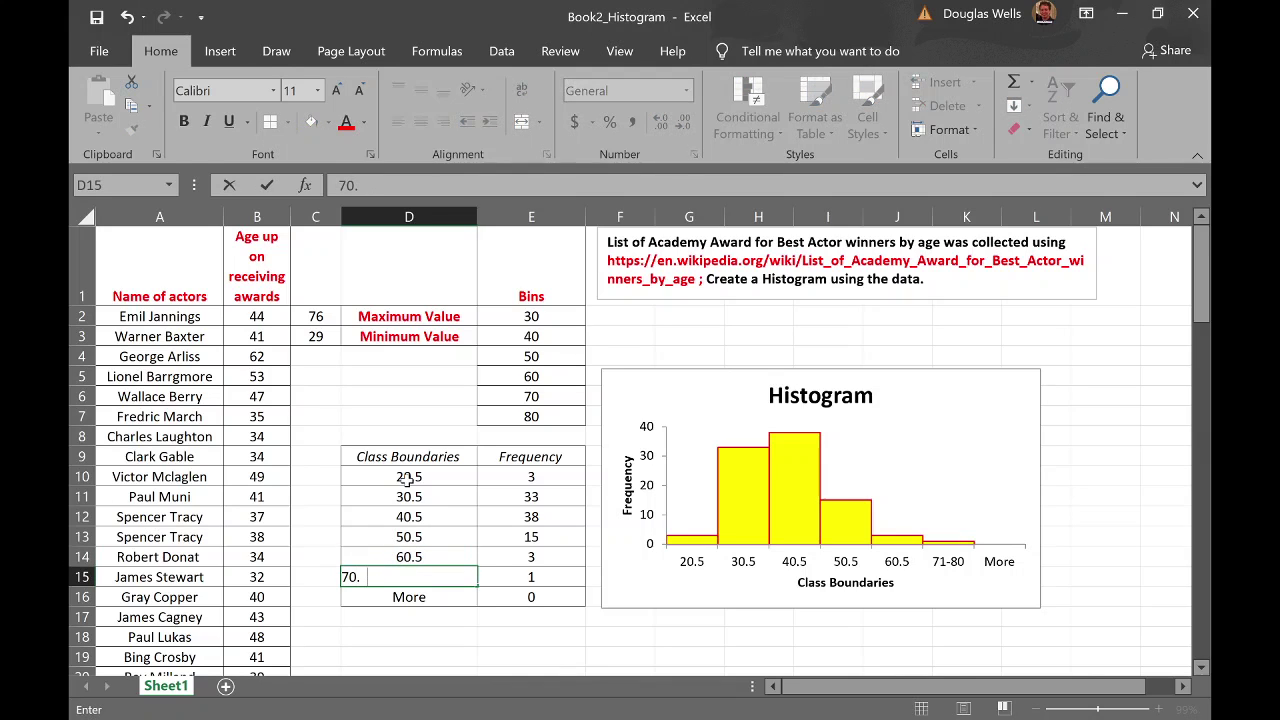
{"action": "type", "text": "5"}
{"action": "key", "text": "Return"}
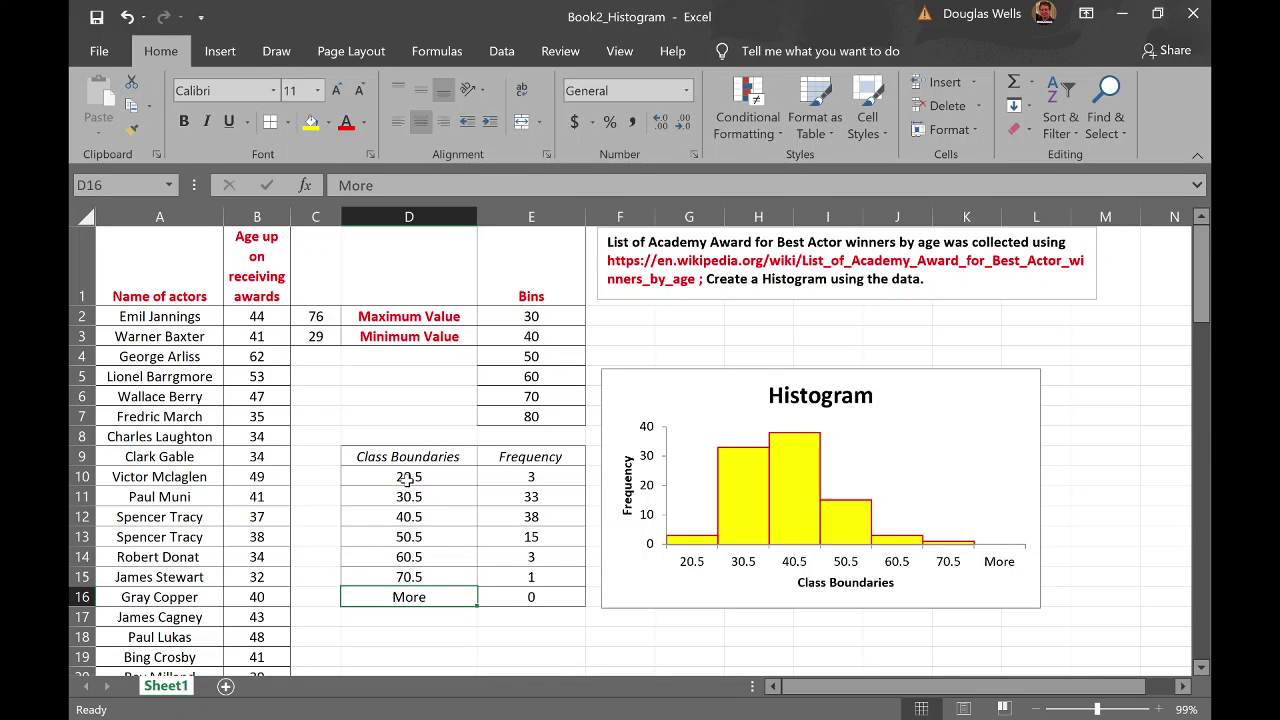
{"action": "type", "text": "80."}
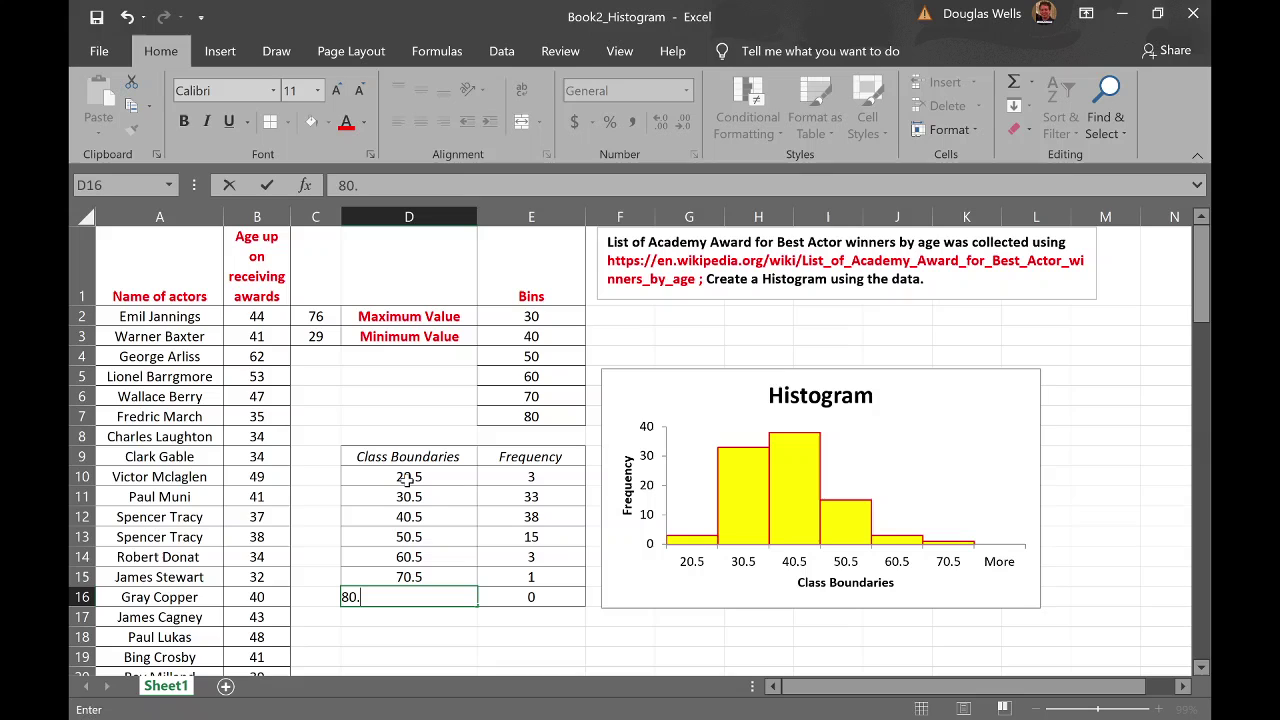
{"action": "type", "text": "5"}
Commit 80.5 in D16 as the last class boundary in place of More
{"action": "key", "text": "Return"}
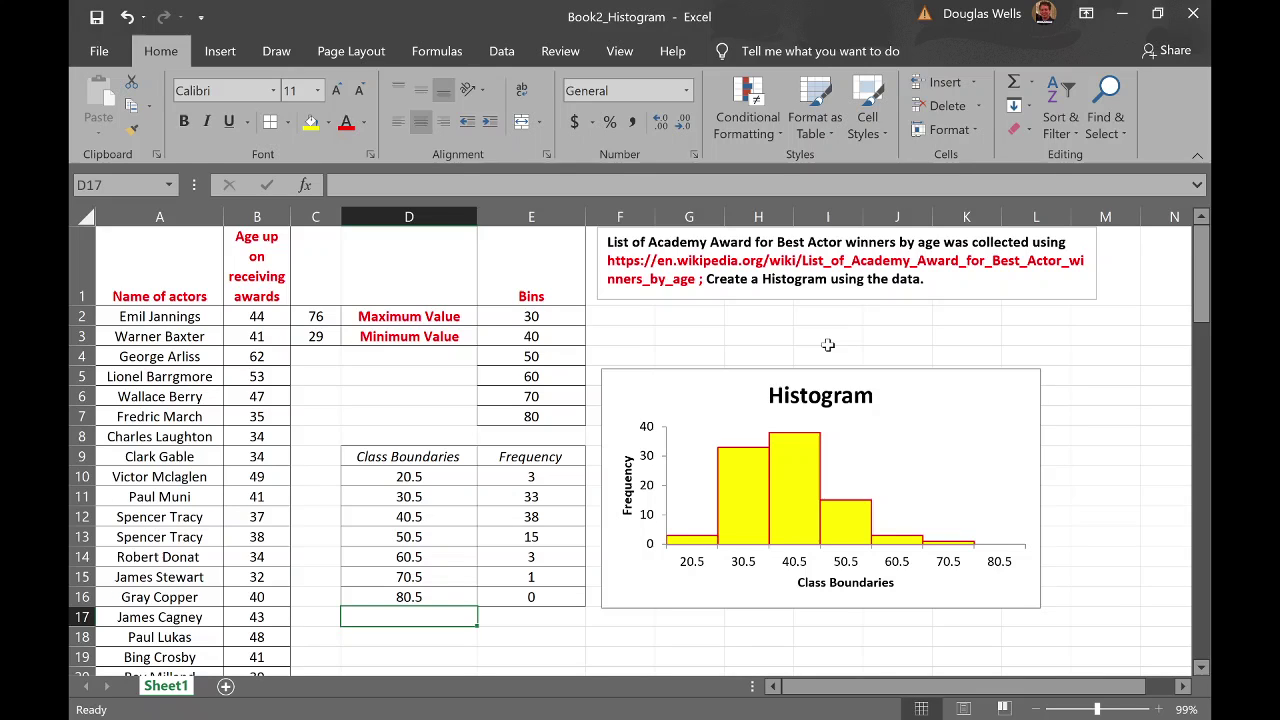
Find all cells containing 76, revealing the single match in B56
{"action": "left_click", "coordinate": [1046, 339]}
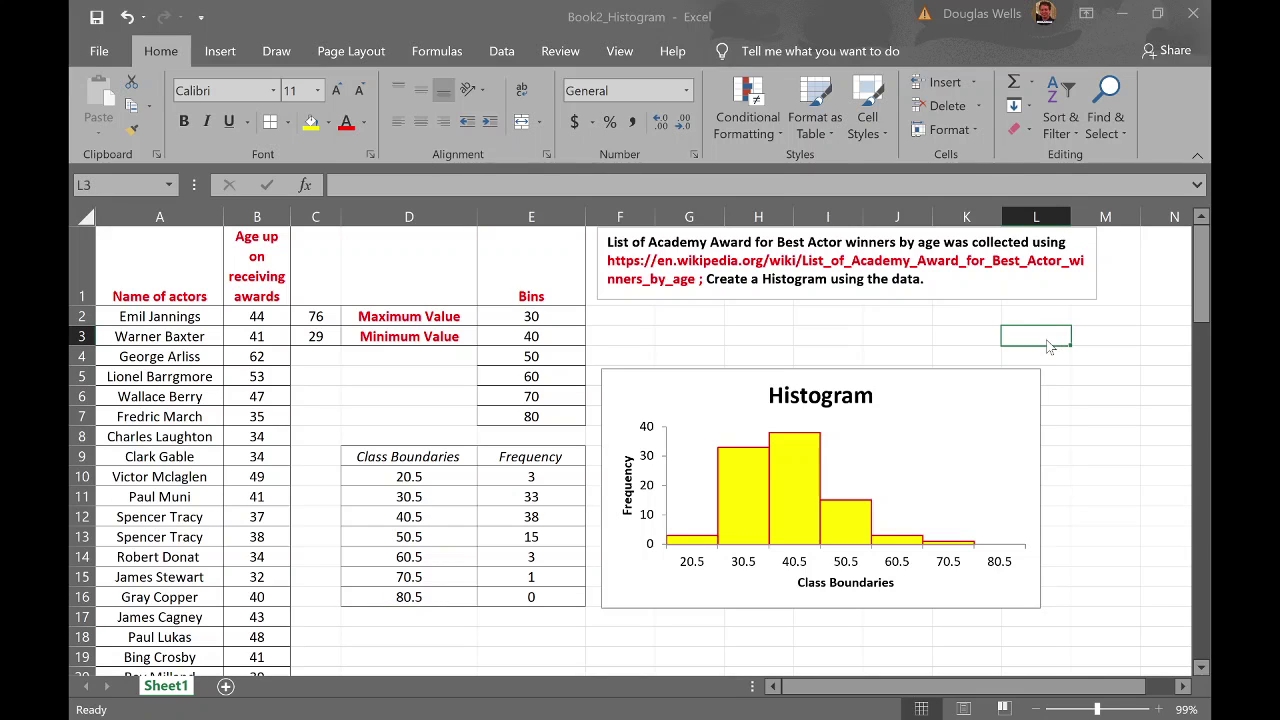
{"action": "key", "text": "BackSpace"}
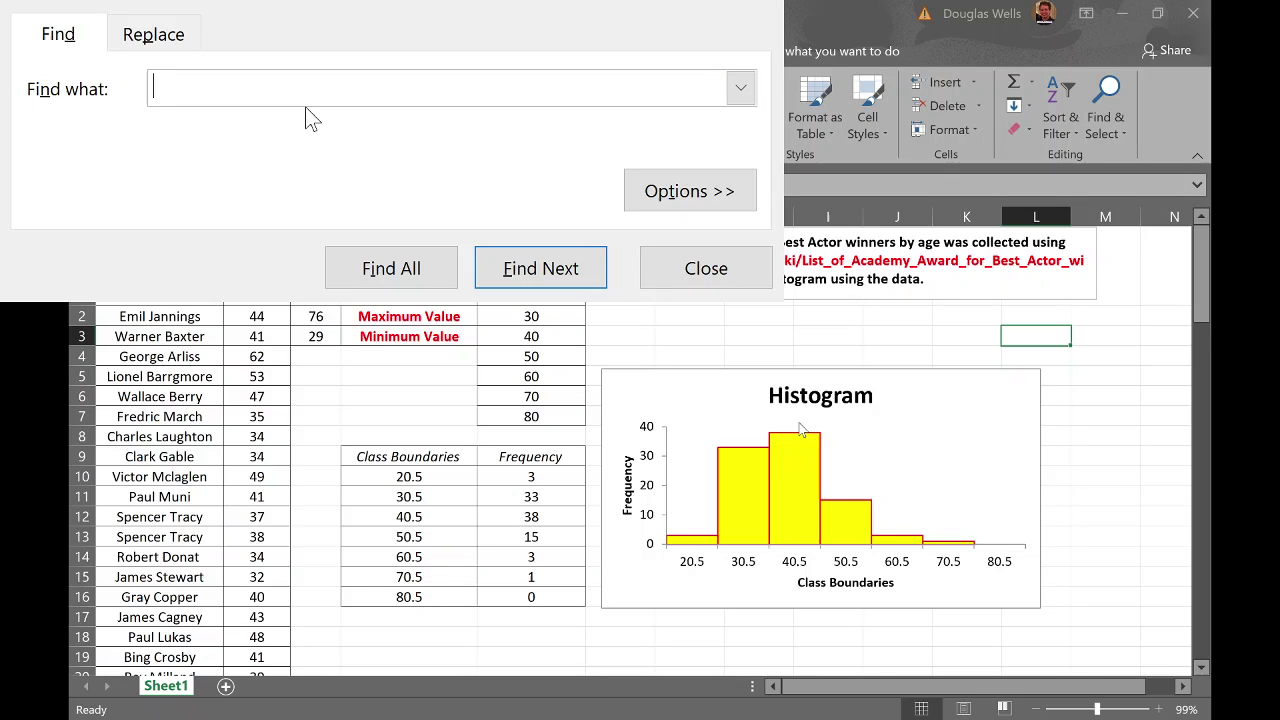
{"action": "type", "text": "7"}
{"action": "type", "text": "6"}
{"action": "left_click", "coordinate": [390, 278]}
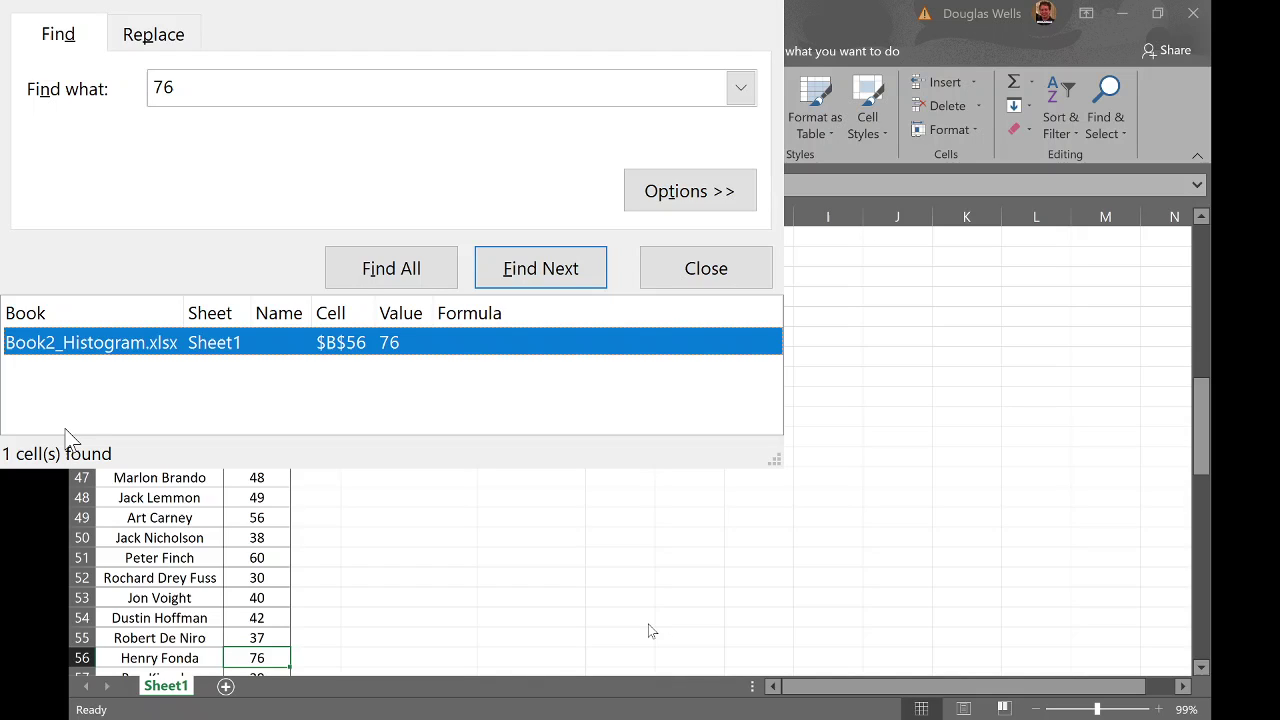
Change the search term to 40 and list all matching cells
{"action": "left_click", "coordinate": [190, 99]}
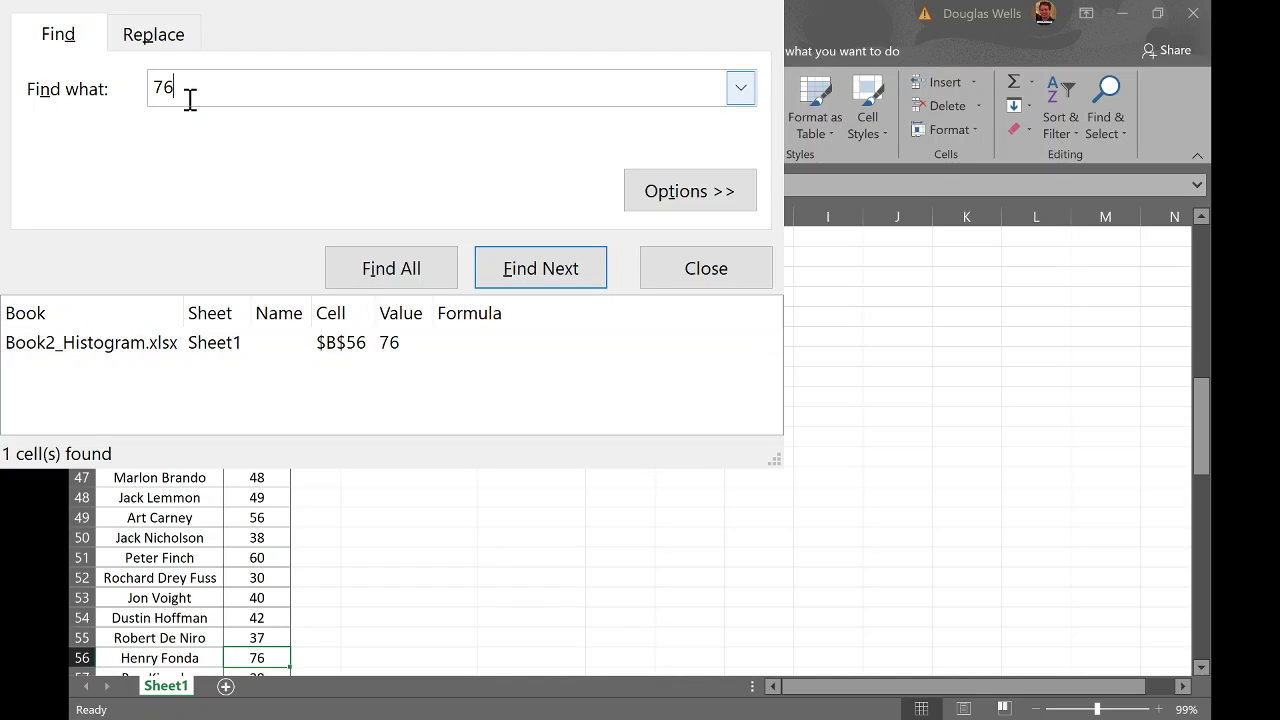
{"action": "key", "text": "BackSpace"}
{"action": "key", "text": "BackSpace"}
{"action": "type", "text": "40"}
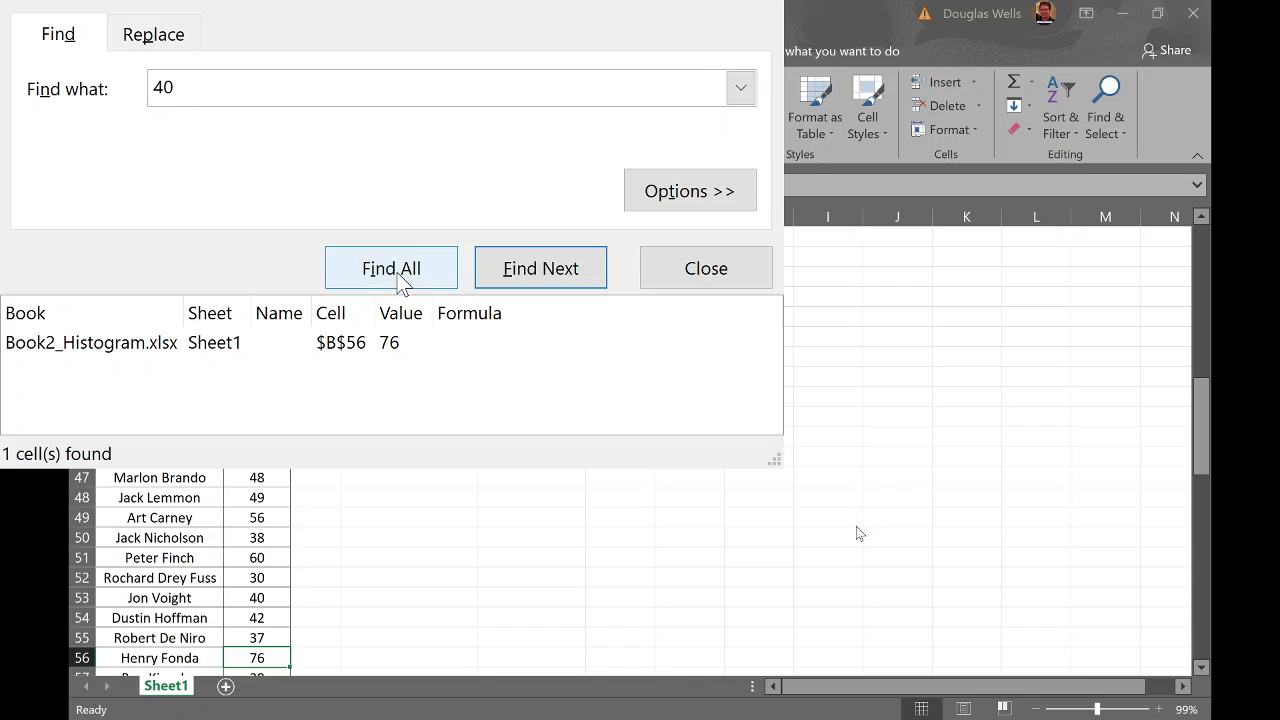
{"action": "left_click", "coordinate": [400, 277]}
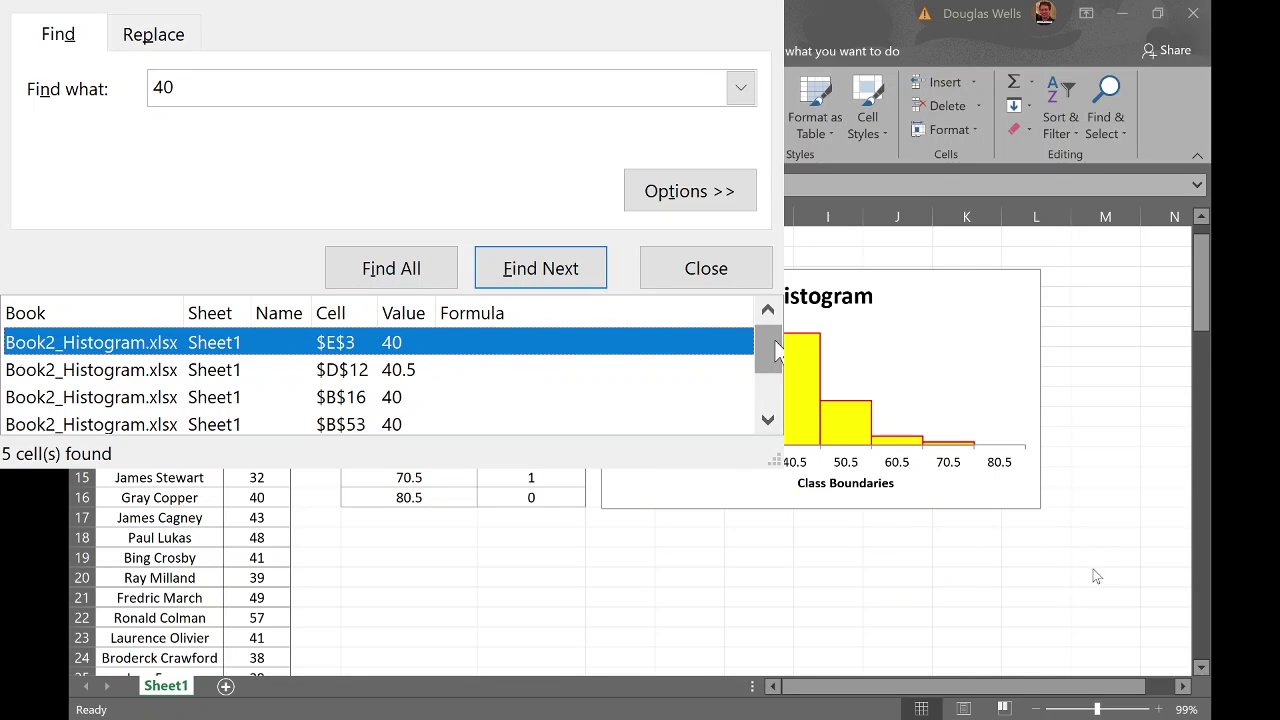
{"action": "left_click_drag", "start_coordinate": [778, 345], "coordinate": [778, 365]}
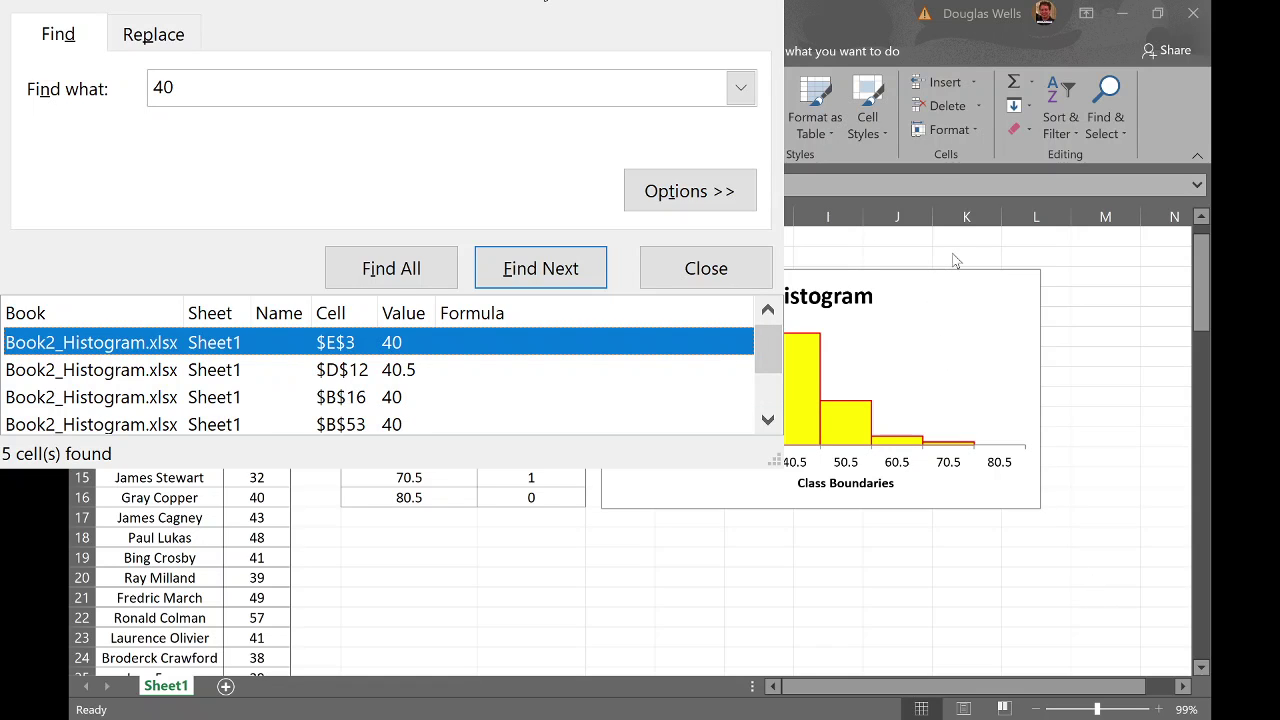
{"action": "left_click", "coordinate": [370, 266]}
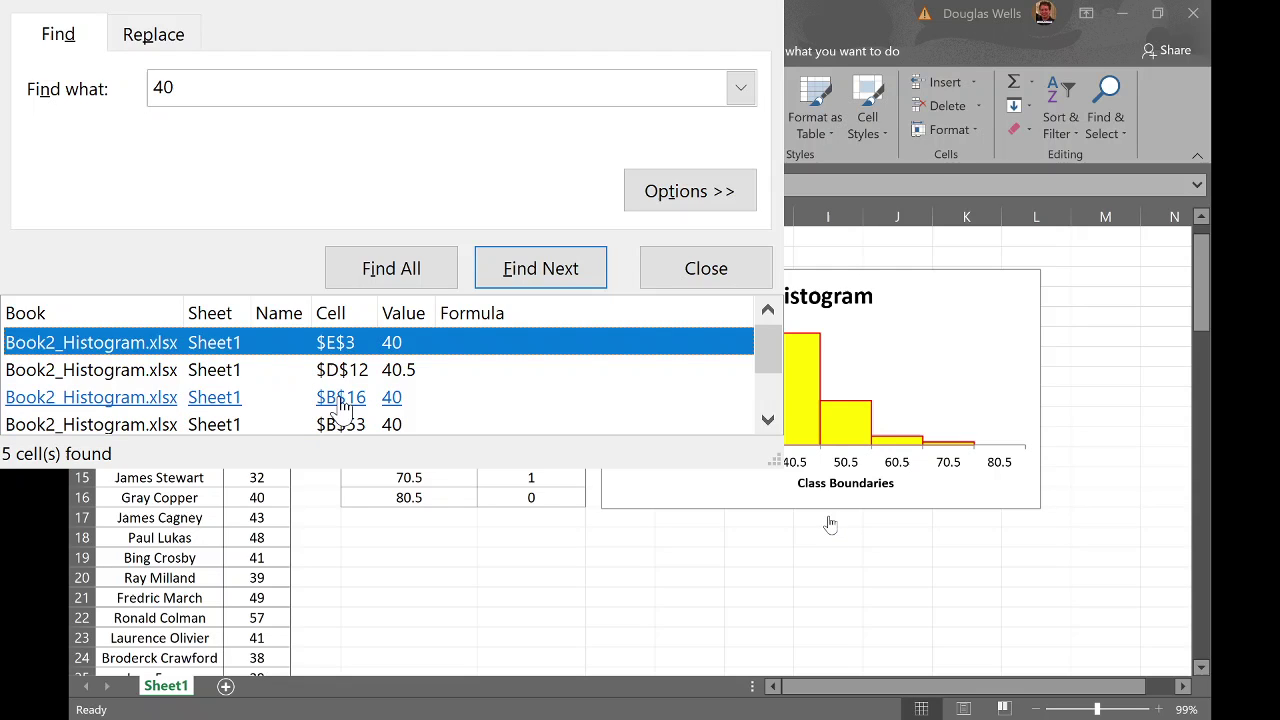
Step through the age-40 matches in cells B16, B53 and B74
{"action": "left_click", "coordinate": [341, 404]}
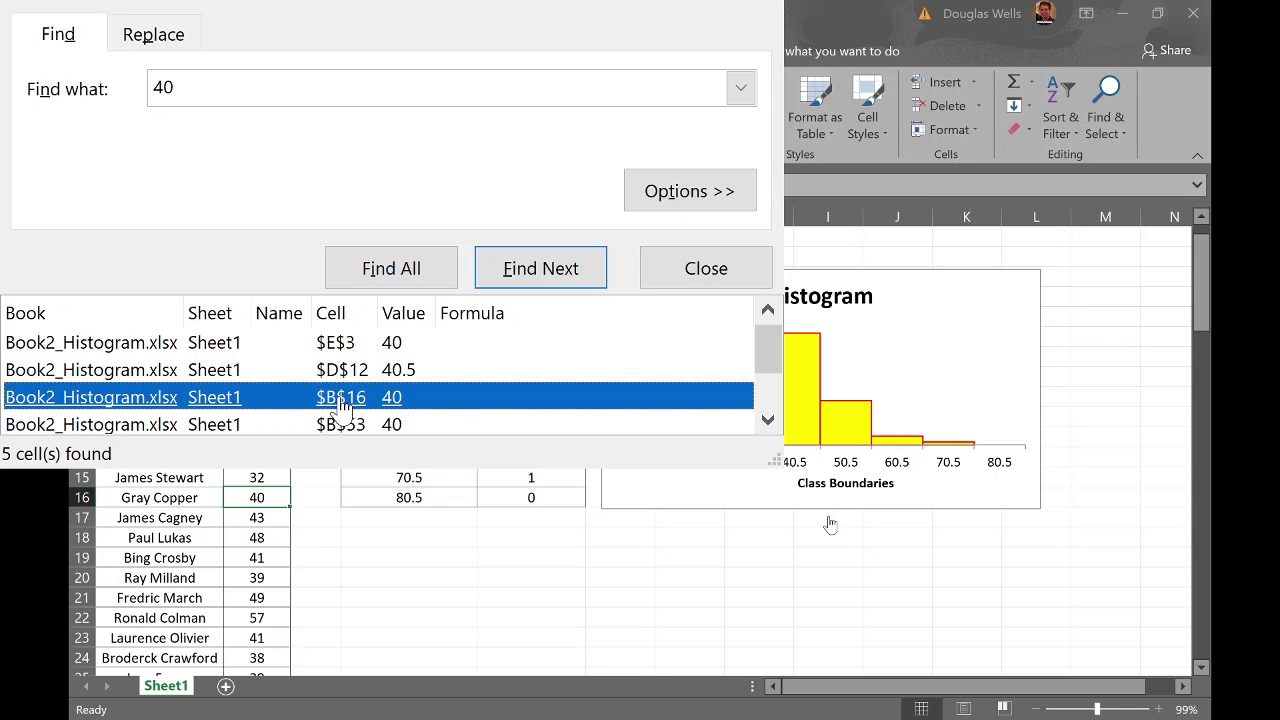
{"action": "left_click", "coordinate": [338, 425]}
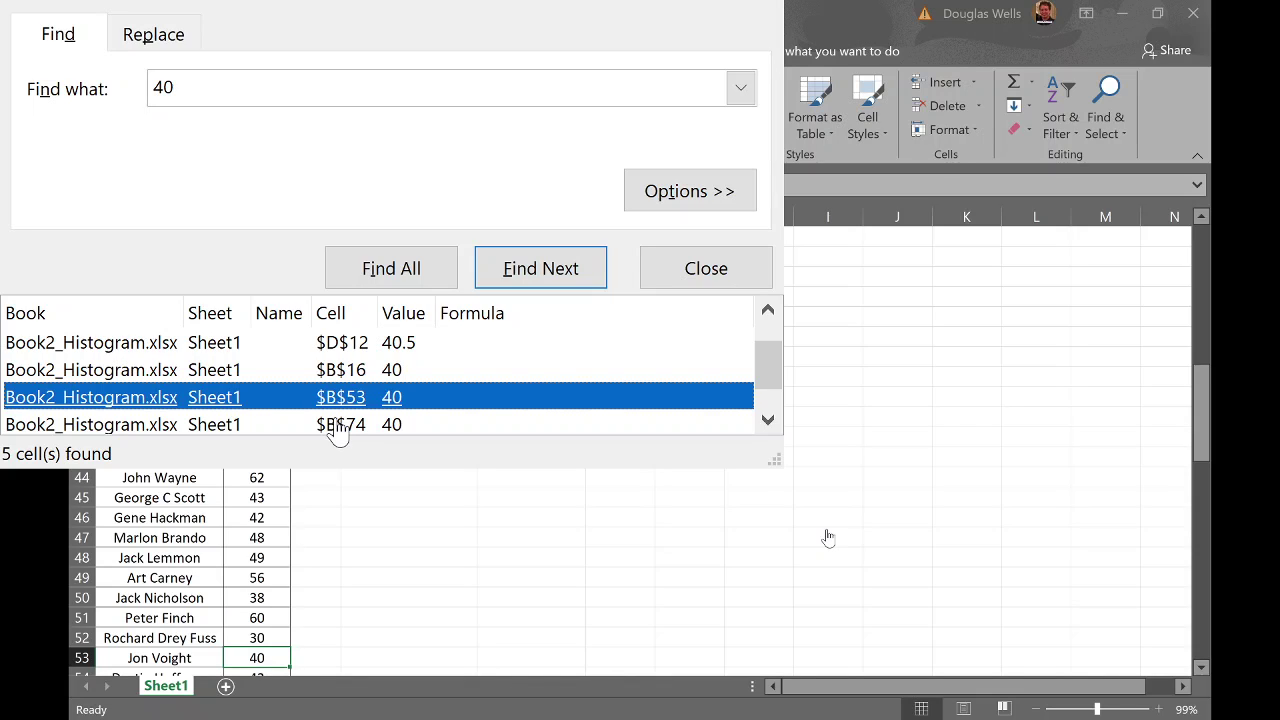
{"action": "left_click", "coordinate": [337, 428]}
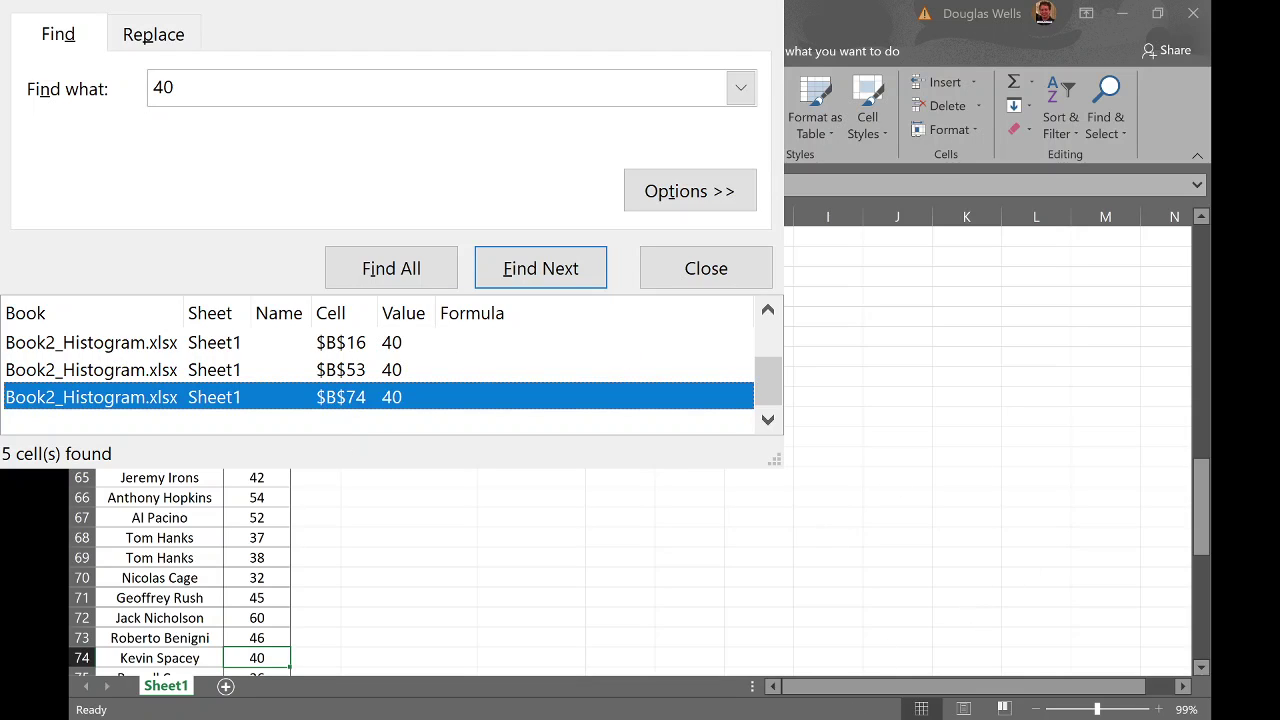
{"action": "left_click", "coordinate": [864, 606]}
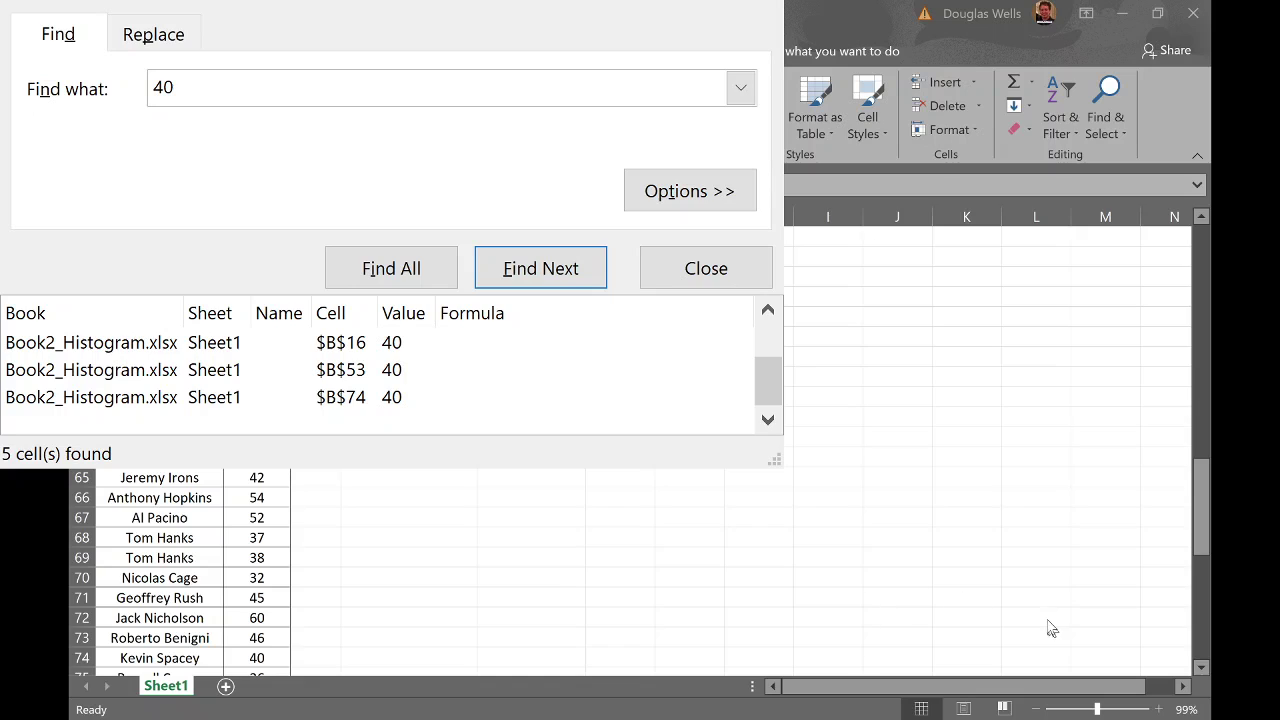